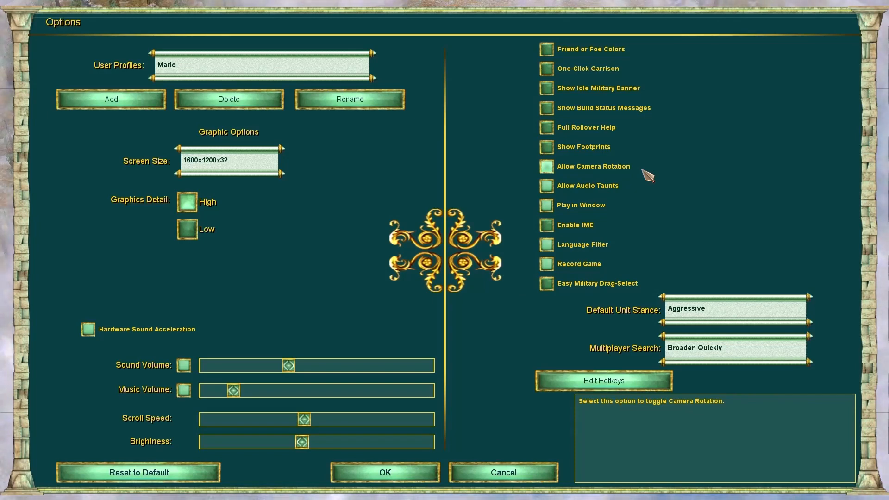
- Accept the game options with Allow Camera Rotation enabled and open the scenario editor
{"action": "left_click", "coordinate": [412, 469]}
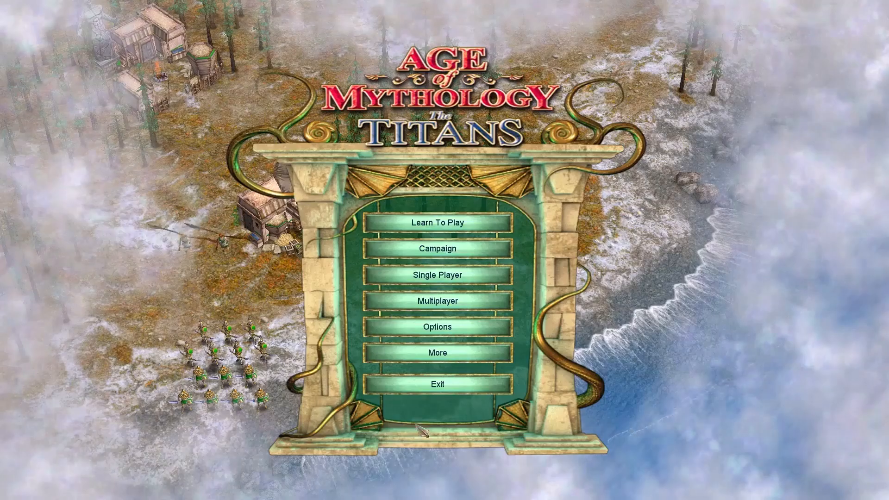
{"action": "left_click", "coordinate": [433, 352]}
{"action": "left_click", "coordinate": [451, 245]}
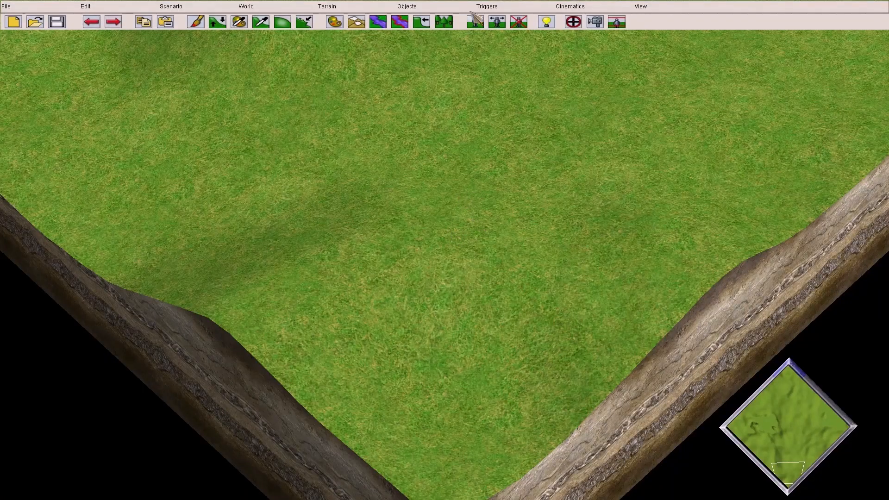
{"action": "mouse_move", "coordinate": [473, 4]}
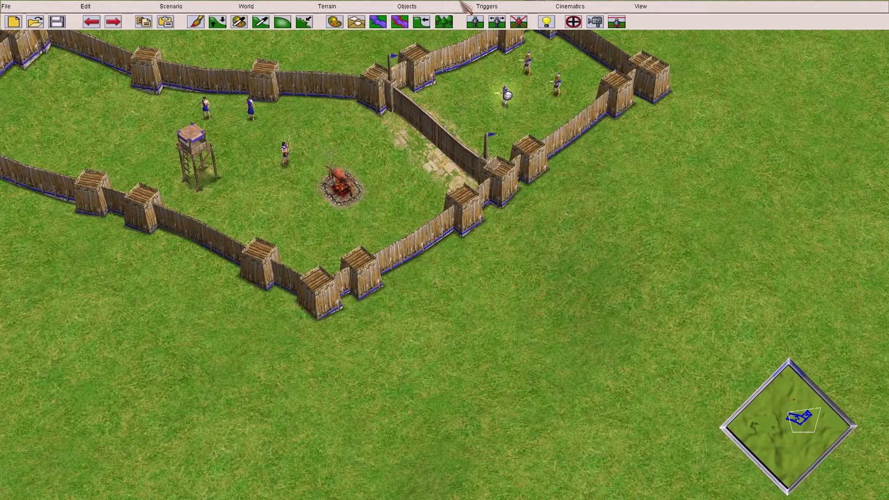
- Examine the palisade fort from different camera positions, rotation angles and zoom levels
{"action": "mouse_move", "coordinate": [463, 6]}
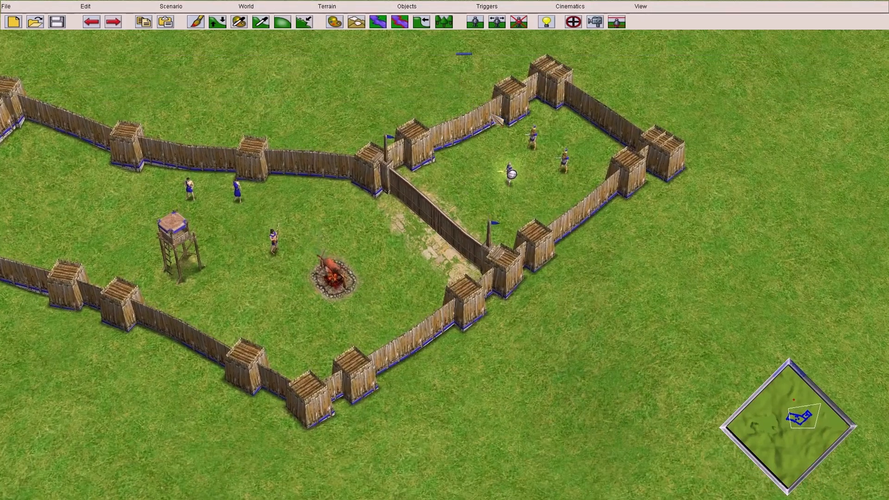
{"action": "left_click", "coordinate": [514, 165]}
{"action": "mouse_move", "coordinate": [440, 3]}
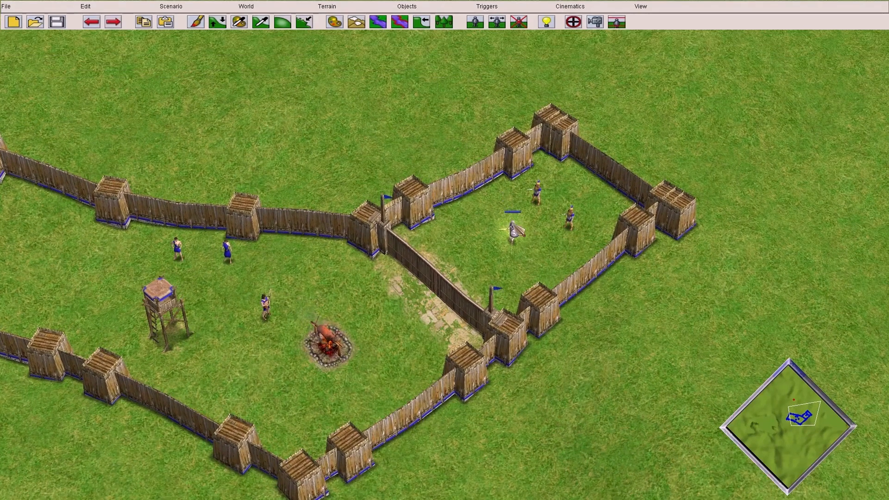
{"action": "mouse_move", "coordinate": [1, 301]}
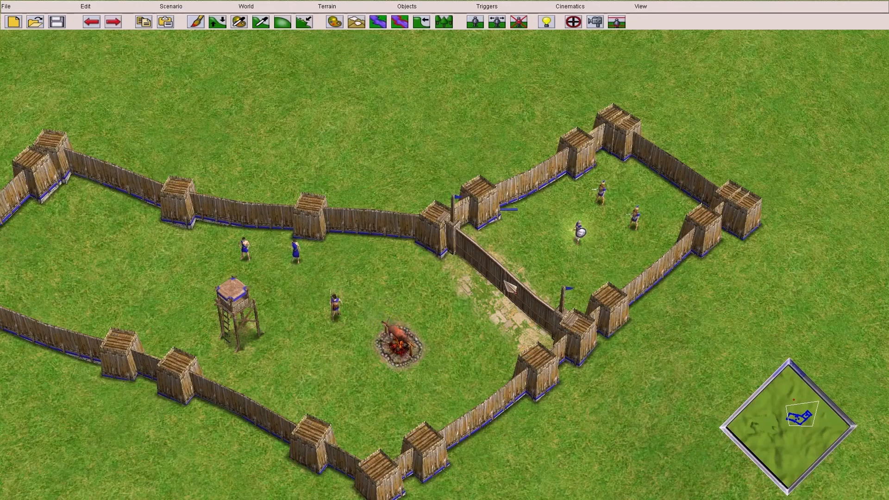
{"action": "middle_click_drag", "start_coordinate": [511, 287], "coordinate": [436, 103]}
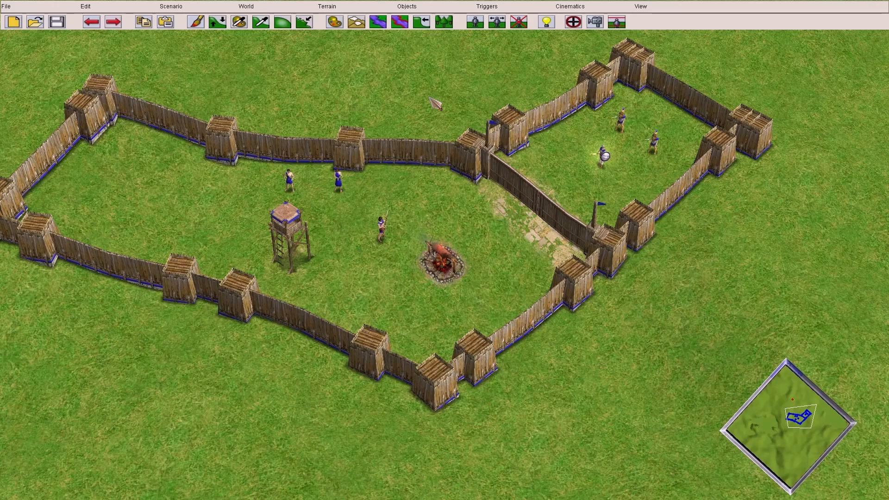
{"action": "key", "text": "Down"}
{"action": "scroll", "coordinate": [430, 97], "scroll_direction": "down", "scroll_amount": 2}
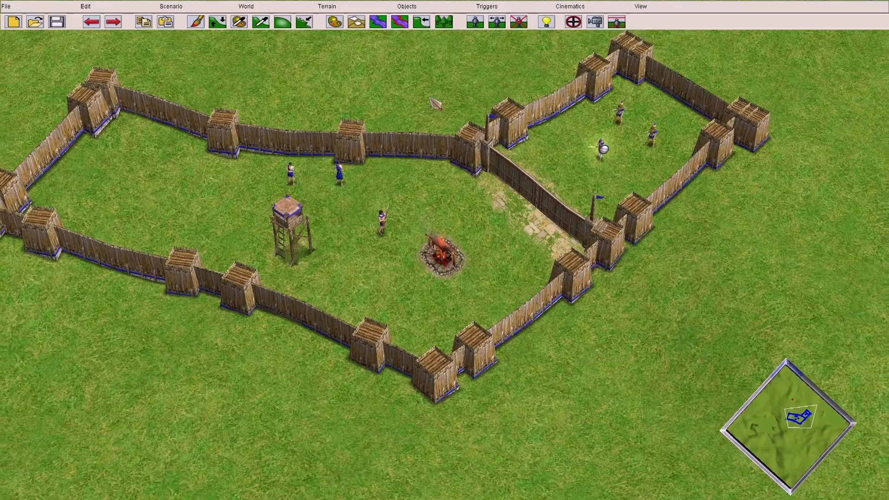
{"action": "key", "text": "Up"}
{"action": "key", "text": "Up"}
{"action": "key", "text": "Down"}
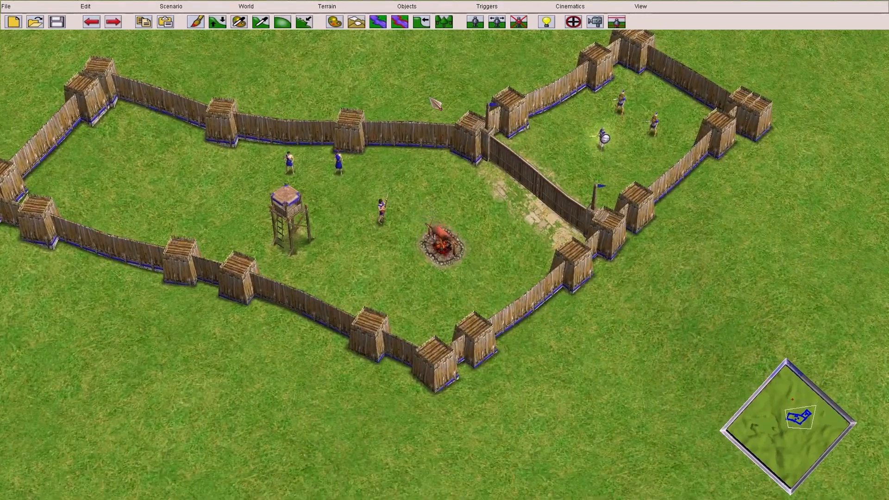
{"action": "scroll", "coordinate": [363, 69], "scroll_direction": "up", "scroll_amount": 3, "text": "ctrl"}
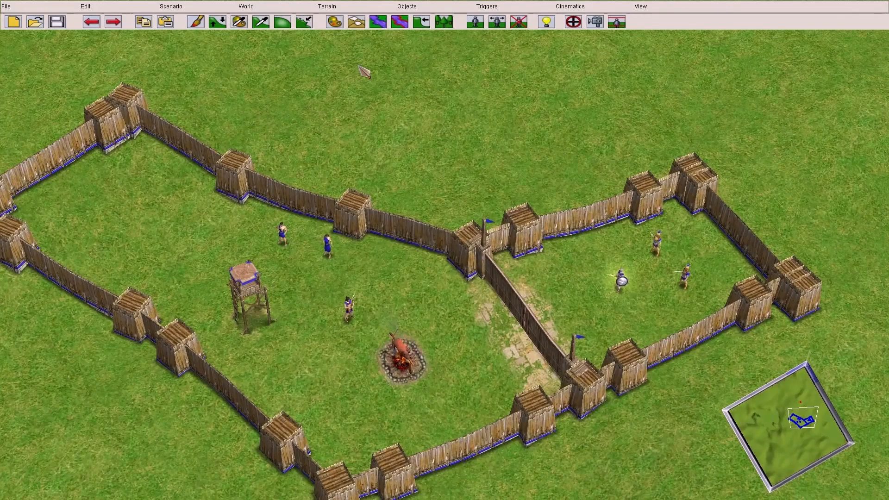
{"action": "scroll", "coordinate": [358, 60], "scroll_direction": "down", "scroll_amount": 3}
{"action": "scroll", "coordinate": [357, 60], "scroll_direction": "up", "scroll_amount": 4}
{"action": "scroll", "coordinate": [363, 67], "scroll_direction": "down", "scroll_amount": 2}
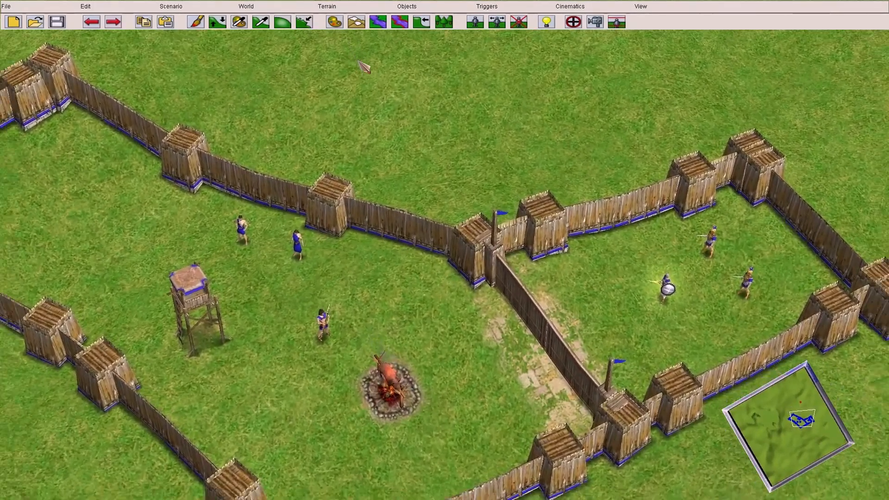
{"action": "scroll", "coordinate": [364, 67], "scroll_direction": "up", "scroll_amount": 2}
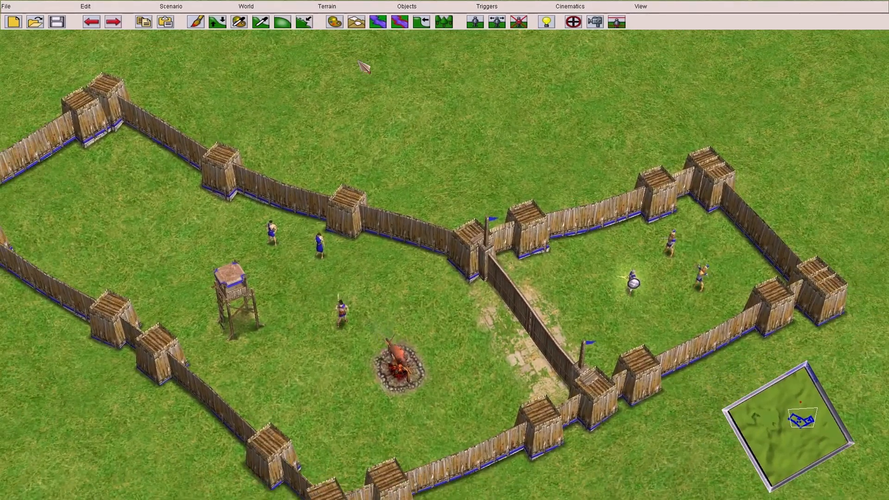
{"action": "scroll", "coordinate": [453, 51], "scroll_direction": "down", "scroll_amount": 1}
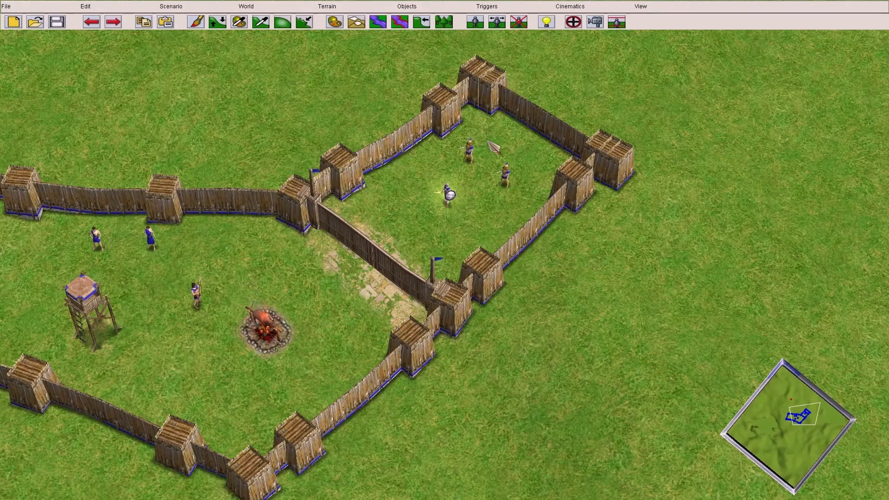
- Frame the three soldiers inside the small walled enclosure and open the Camera Editor for a camera track from that view
{"action": "scroll", "coordinate": [489, 142], "scroll_direction": "up", "scroll_amount": 10, "text": "ctrl"}
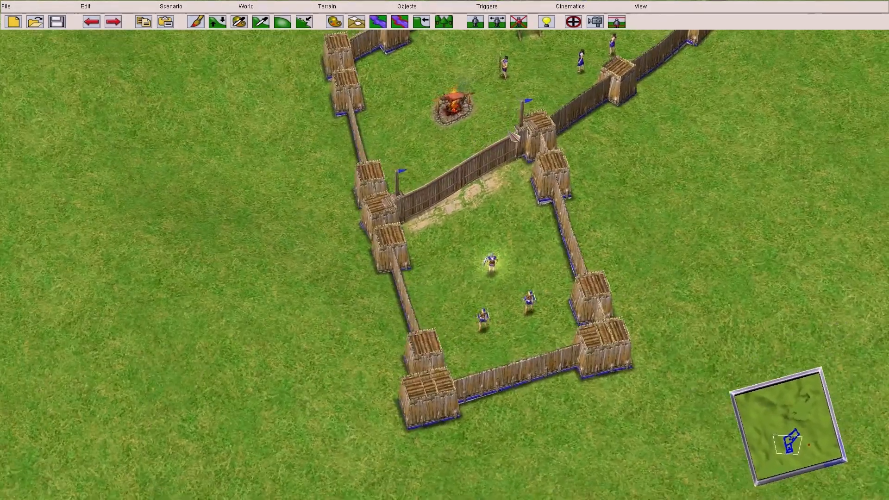
{"action": "scroll", "coordinate": [509, 132], "scroll_direction": "down", "scroll_amount": 1, "text": "ctrl"}
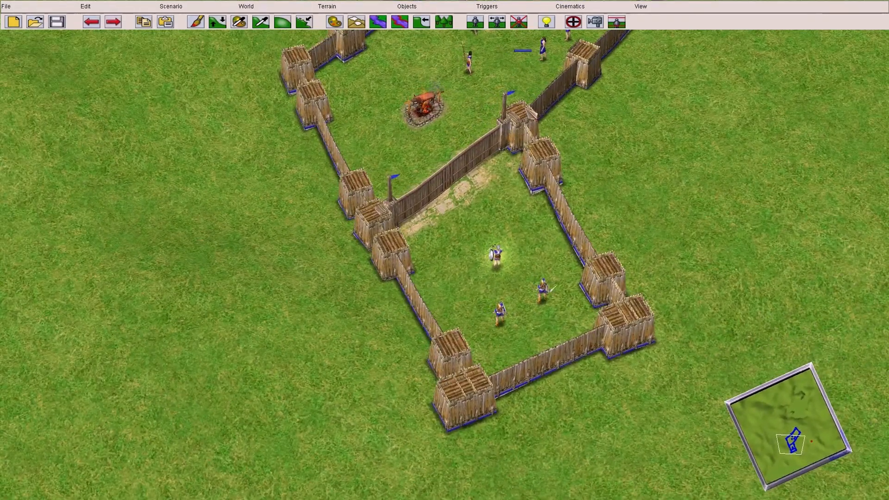
{"action": "scroll", "coordinate": [444, 241], "scroll_direction": "up", "scroll_amount": 4}
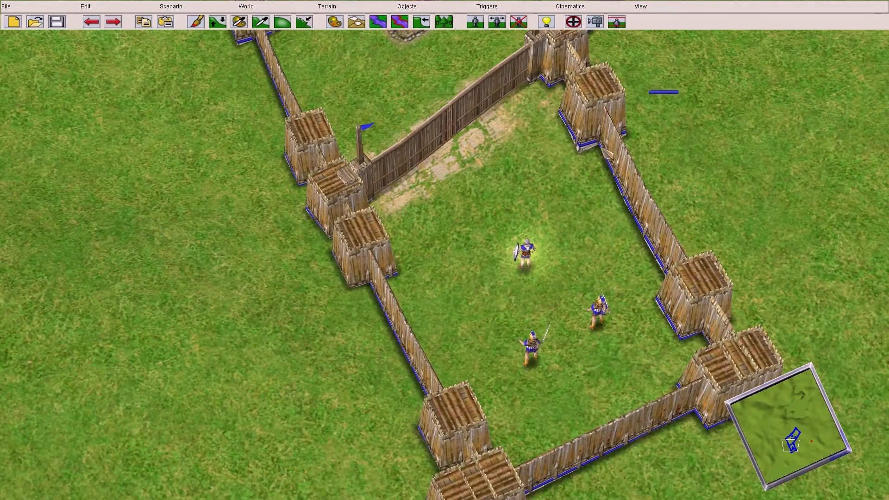
{"action": "left_click", "coordinate": [571, 6]}
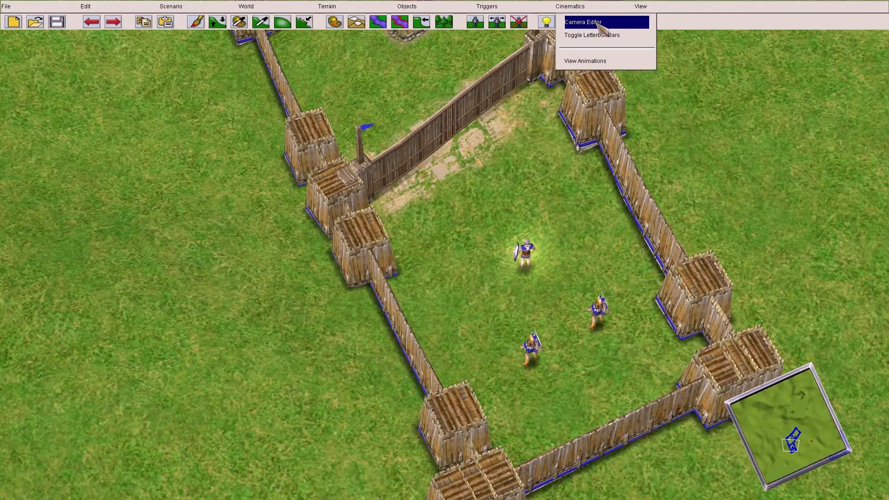
{"action": "left_click", "coordinate": [598, 22]}
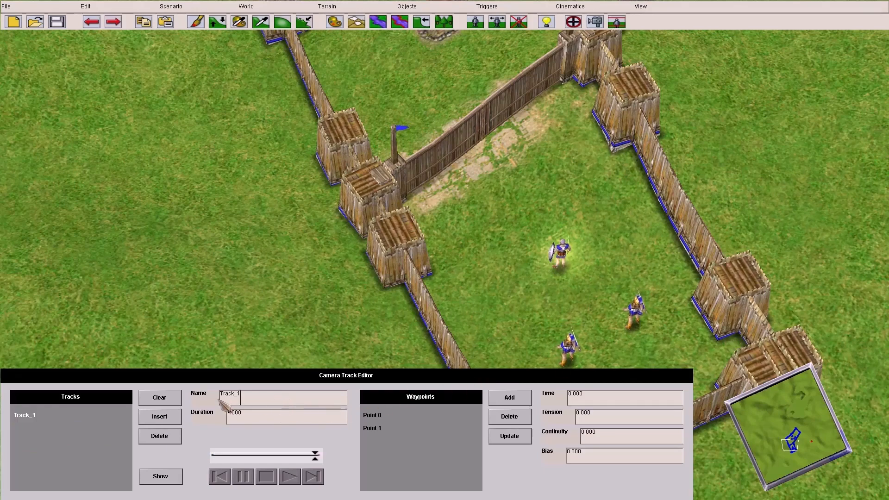
- Rename the camera track GeneralEntrance
{"action": "left_click", "coordinate": [260, 402]}
{"action": "key", "text": "BackSpace"}
{"action": "key", "text": "BackSpace"}
{"action": "key", "text": "BackSpace"}
{"action": "key", "text": "BackSpace"}
{"action": "key", "text": "BackSpace"}
{"action": "key", "text": "BackSpace"}
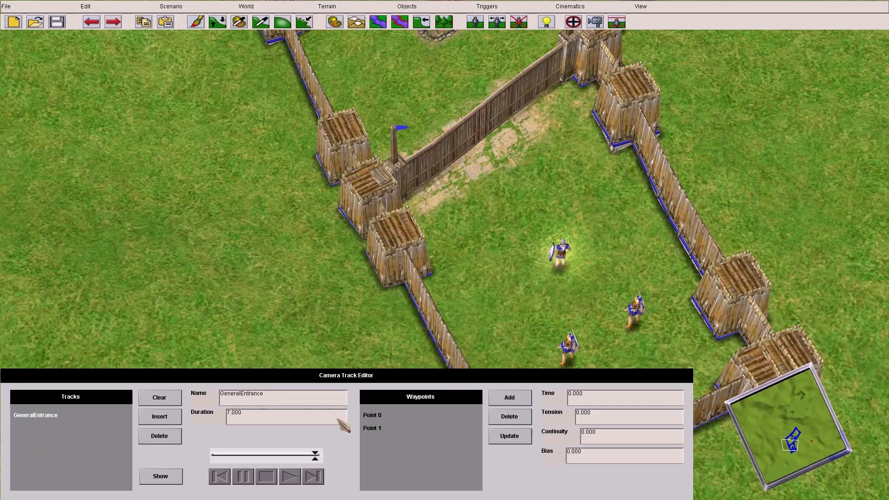
{"action": "left_click", "coordinate": [227, 417]}
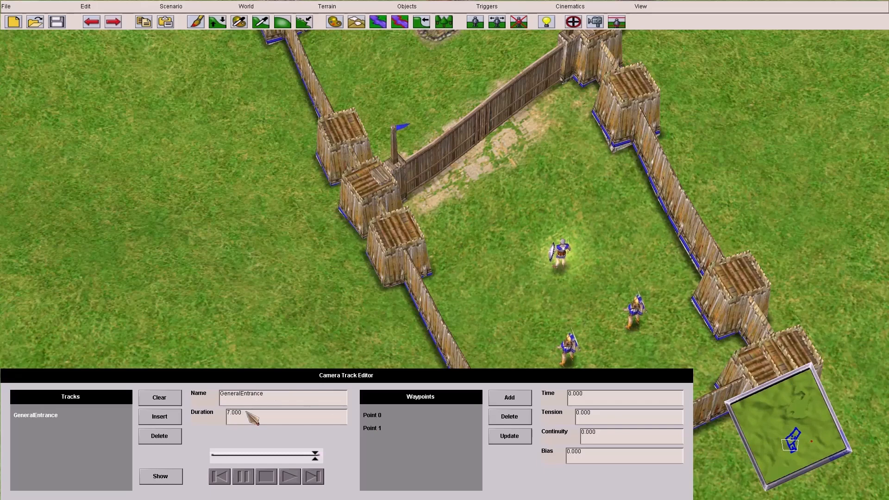
- Replace the second waypoint, Point 1, with a new one framing the campfire and the gate between the enclosures
{"action": "left_click", "coordinate": [383, 429]}
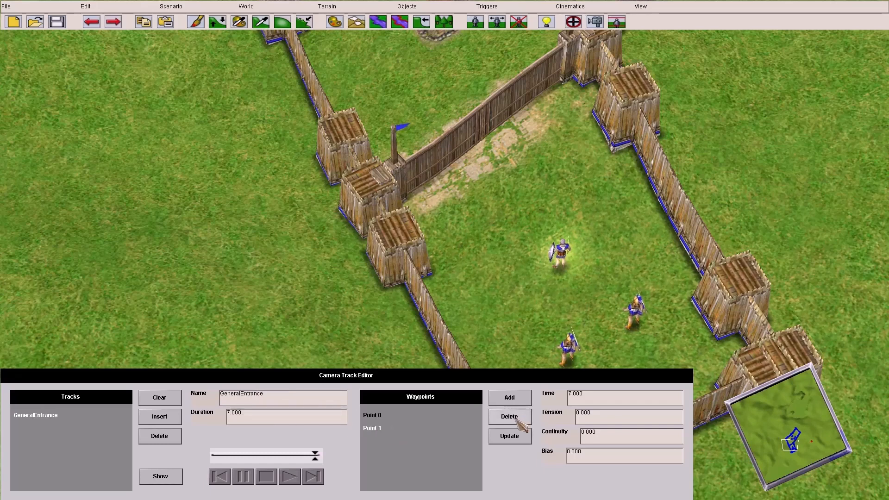
{"action": "left_click", "coordinate": [509, 417]}
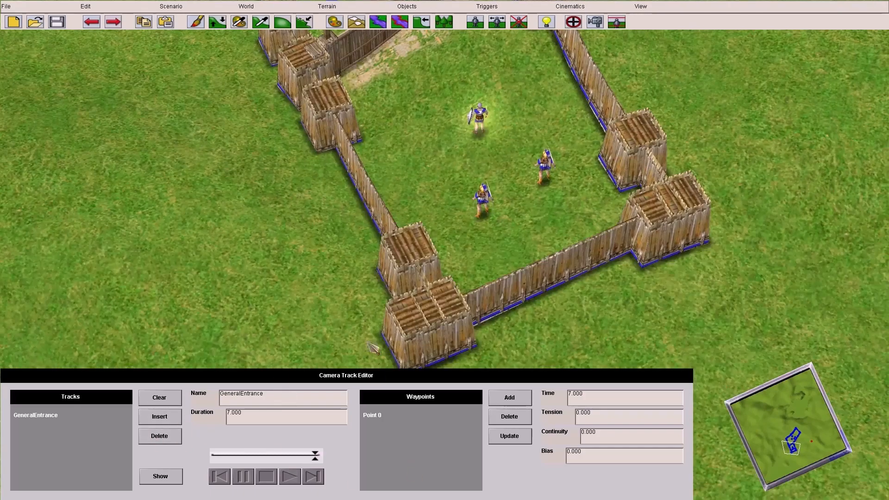
{"action": "scroll", "coordinate": [444, 206], "scroll_direction": "up", "scroll_amount": 2, "text": "ctrl"}
{"action": "scroll", "coordinate": [448, 210], "scroll_direction": "up", "scroll_amount": 3, "text": "ctrl"}
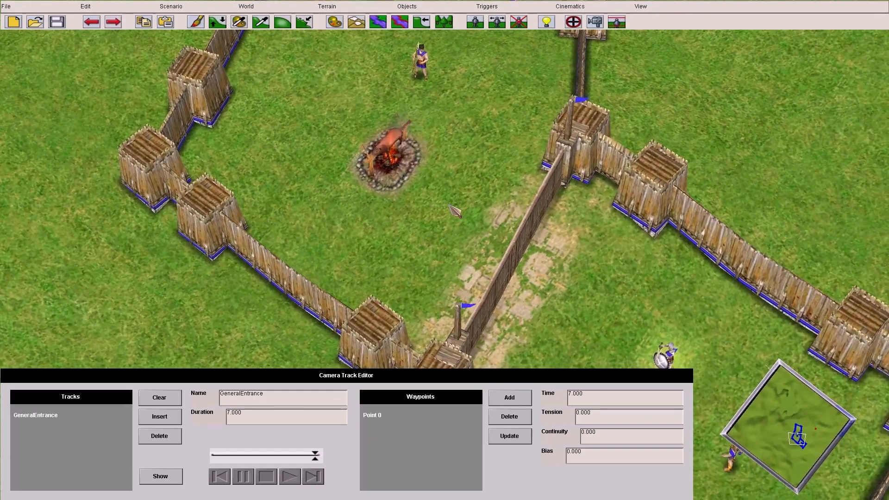
{"action": "scroll", "coordinate": [450, 213], "scroll_direction": "up", "scroll_amount": 1, "text": "ctrl"}
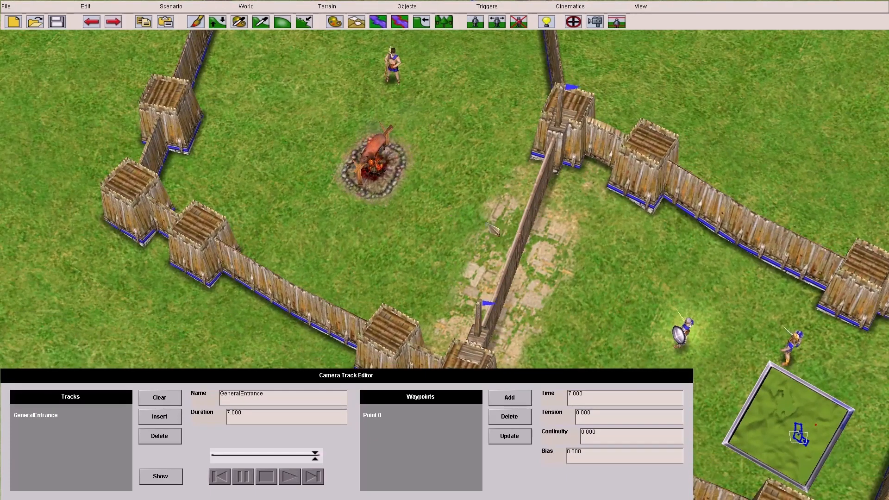
{"action": "left_click", "coordinate": [526, 399]}
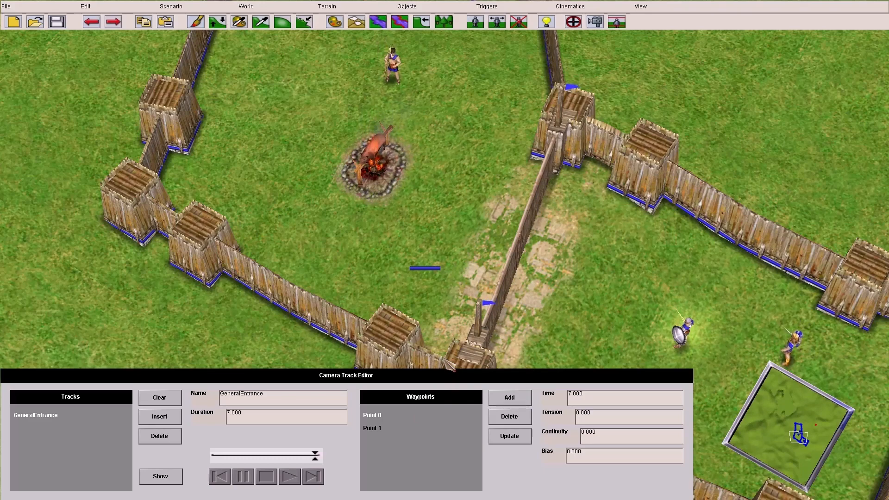
- Preview the GeneralEntrance camera track, then replay it with the letterbox bars shown
{"action": "left_click", "coordinate": [298, 478]}
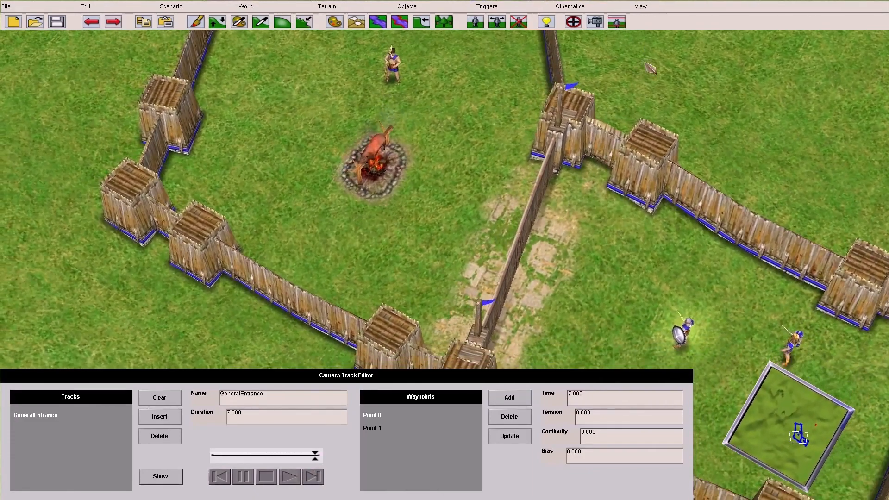
{"action": "left_click", "coordinate": [625, 23]}
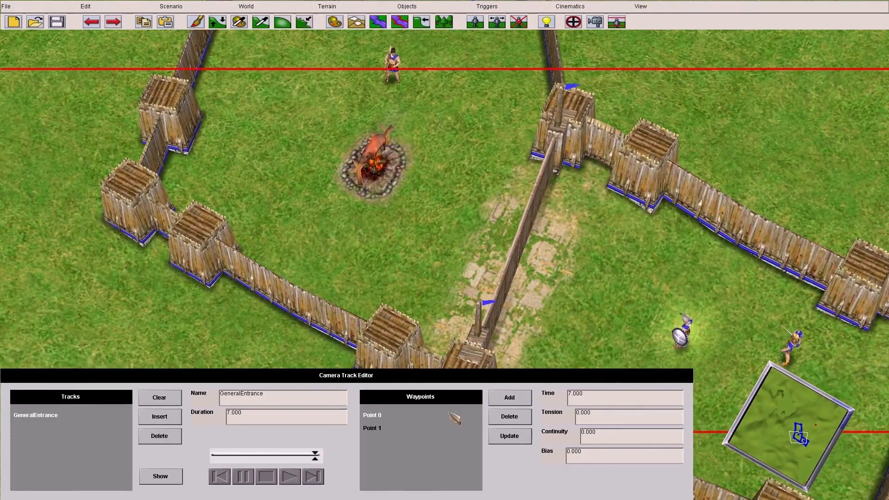
{"action": "left_click", "coordinate": [298, 477]}
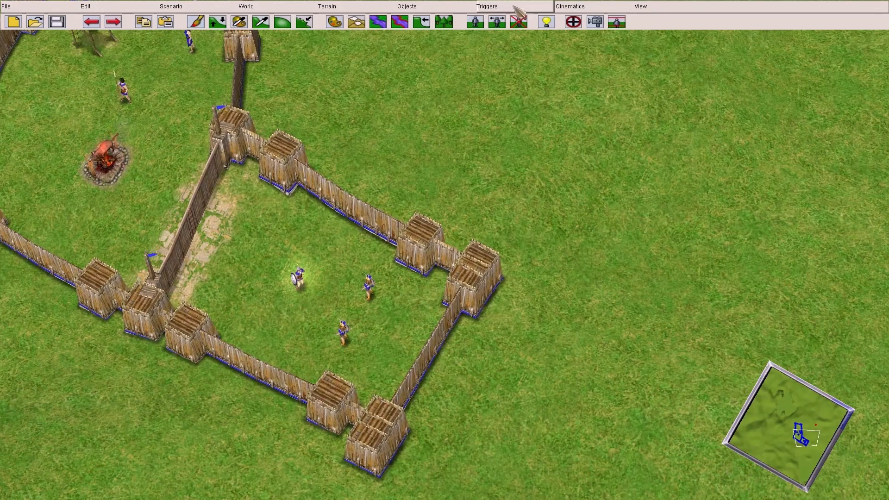
- Insert a new trigger named CinematicBeg and set it to run immediately
{"action": "left_click", "coordinate": [519, 8]}
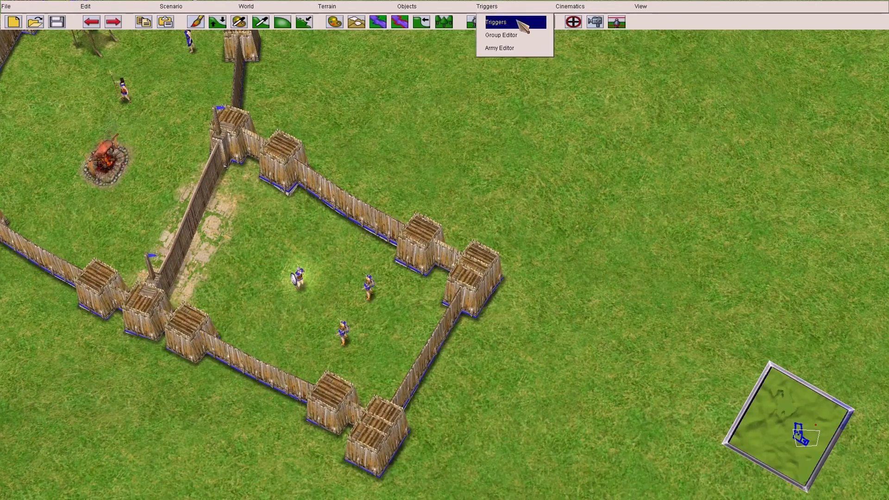
{"action": "left_click", "coordinate": [514, 26]}
{"action": "left_click", "coordinate": [200, 405]}
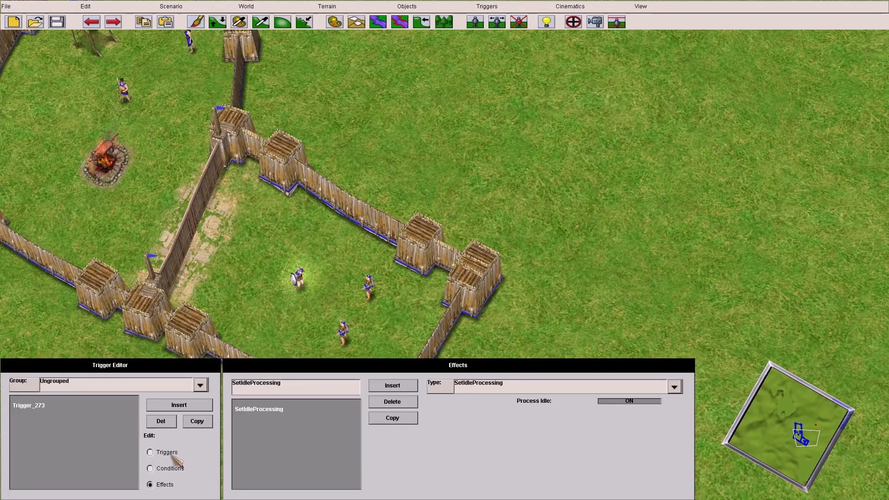
{"action": "left_click", "coordinate": [167, 453]}
{"action": "left_click", "coordinate": [284, 396]}
{"action": "type", "text": "Cin"}
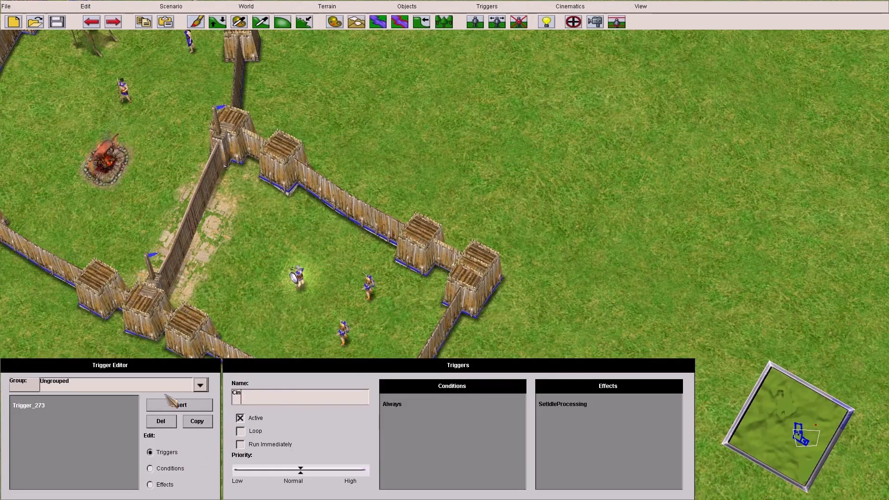
{"action": "type", "text": "ematicBeg"}
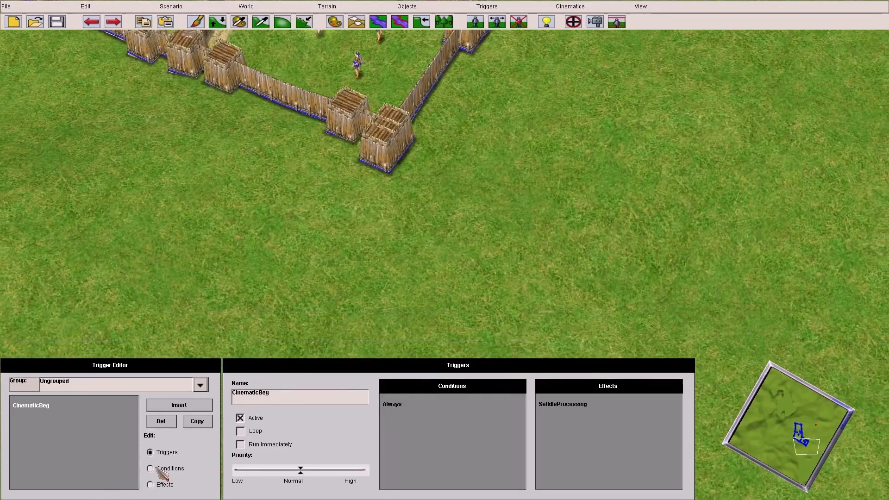
{"action": "left_click", "coordinate": [158, 469]}
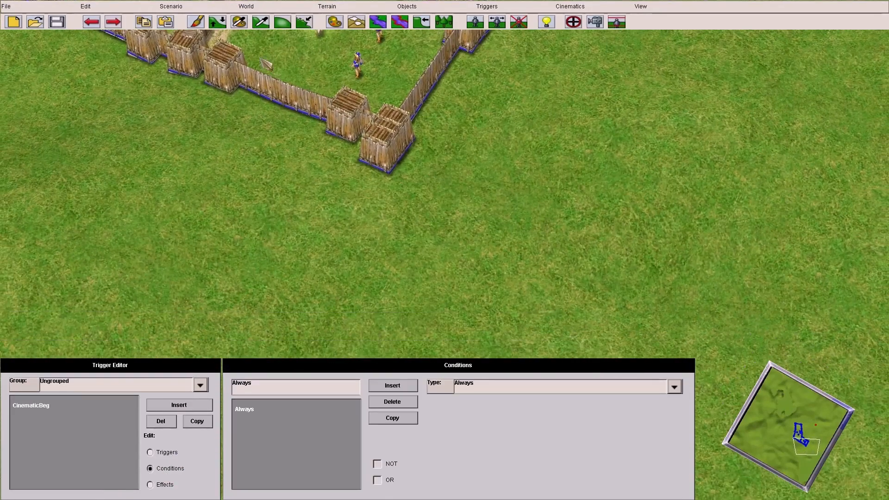
{"action": "left_click", "coordinate": [170, 453]}
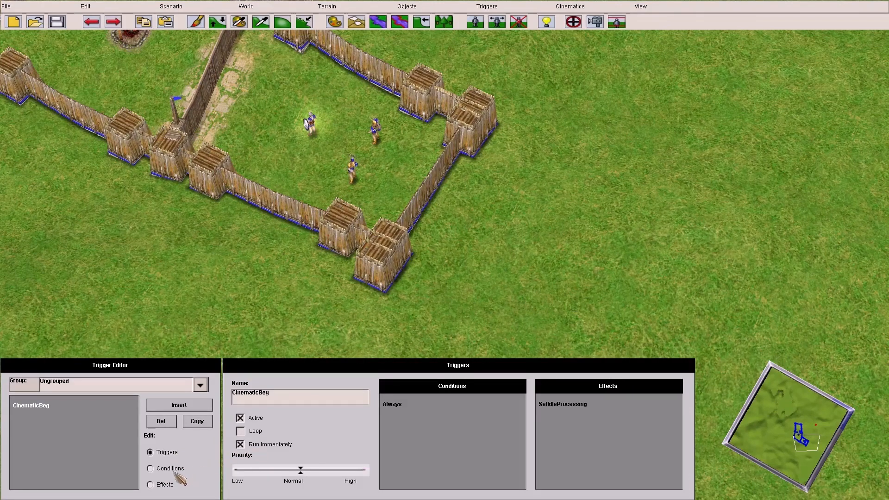
- Change the CinematicBeg trigger's first effect to Cinematic Mode
{"action": "left_click", "coordinate": [163, 484]}
{"action": "left_click", "coordinate": [443, 392]}
{"action": "scroll", "coordinate": [538, 333], "scroll_direction": "down", "scroll_amount": 5}
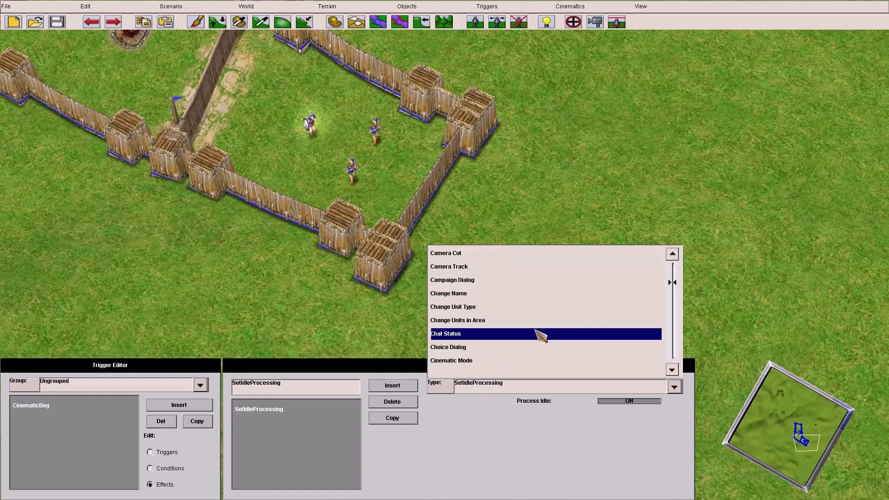
{"action": "left_click", "coordinate": [507, 359]}
- Add a Camera Track effect to CinematicBeg that plays the GeneralEntrance track
{"action": "mouse_move", "coordinate": [342, 1]}
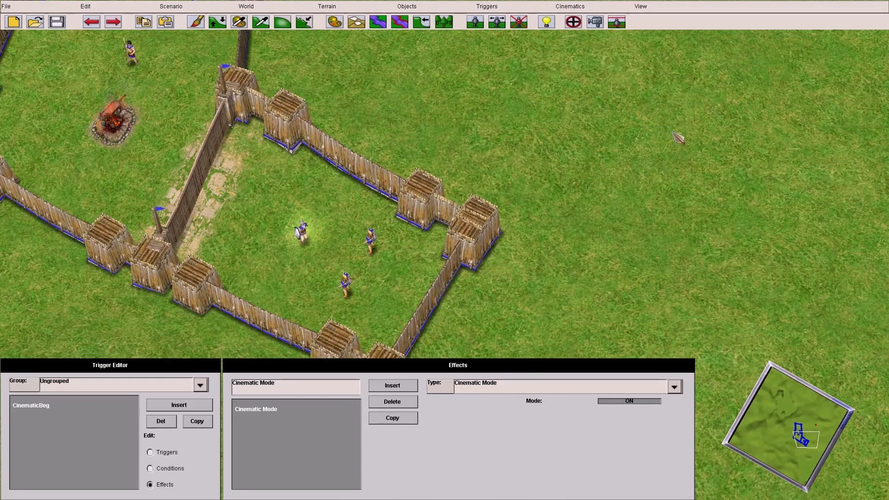
{"action": "mouse_move", "coordinate": [1, 148]}
{"action": "mouse_move", "coordinate": [185, 1]}
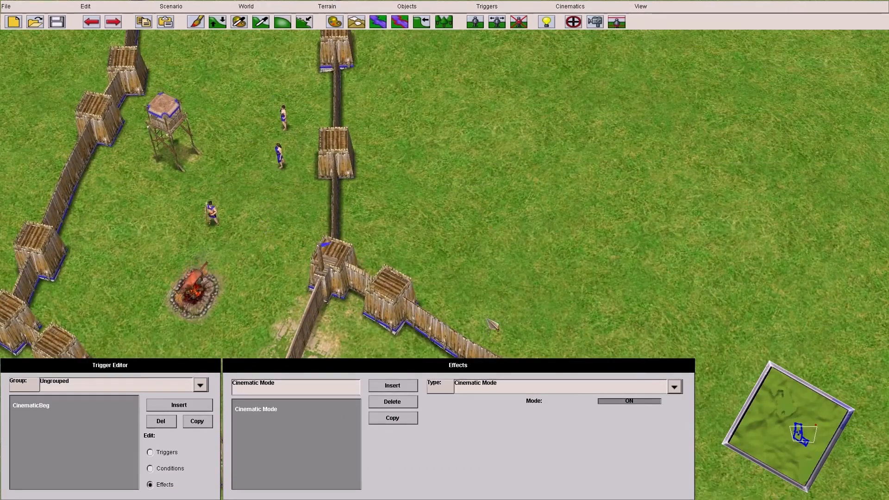
{"action": "mouse_move", "coordinate": [888, 499]}
{"action": "mouse_move", "coordinate": [2, 324]}
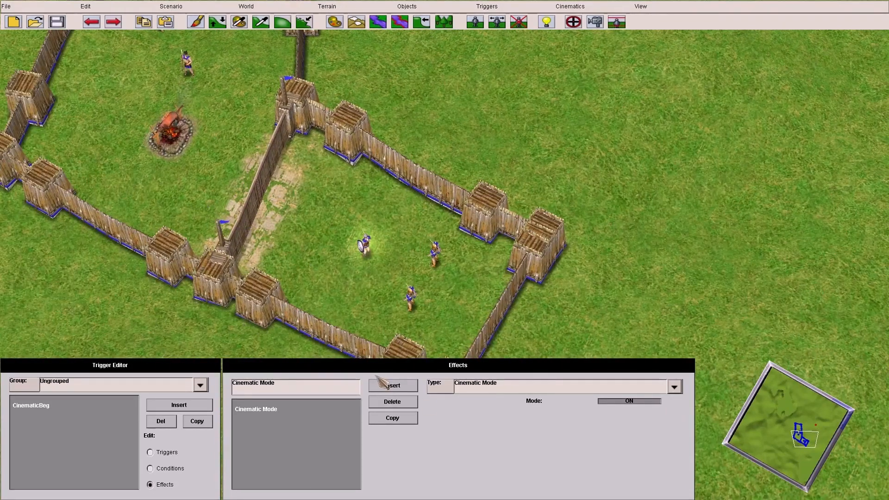
{"action": "left_click", "coordinate": [392, 385]}
{"action": "left_click", "coordinate": [479, 385]}
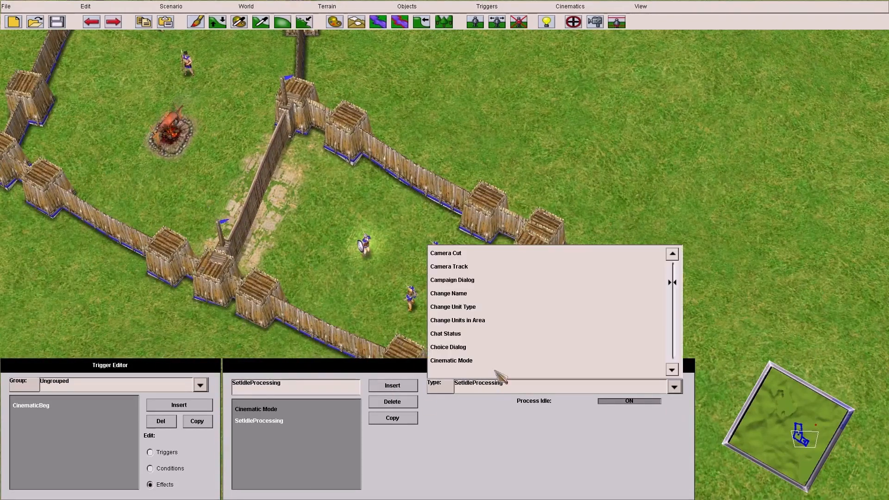
{"action": "left_click", "coordinate": [482, 268]}
{"action": "left_click", "coordinate": [524, 403]}
{"action": "left_click", "coordinate": [551, 419]}
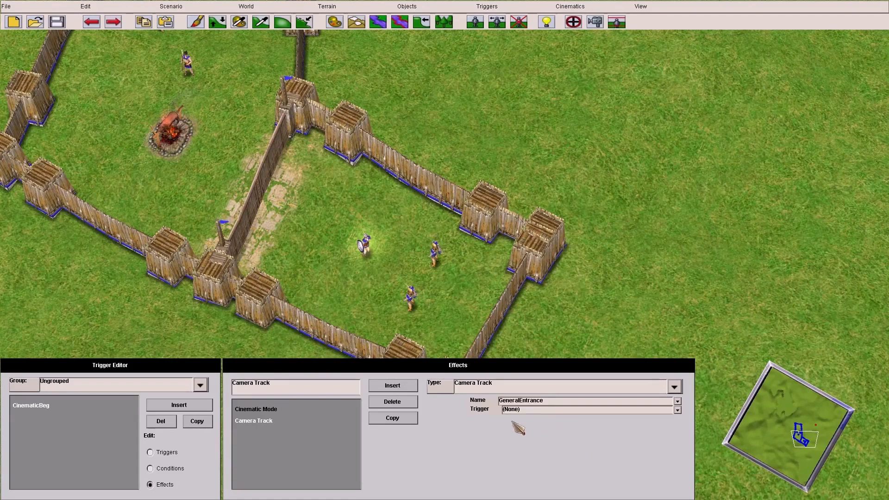
- Add a third effect to CinematicBeg and set its type to Sound Filename
{"action": "left_click", "coordinate": [392, 385]}
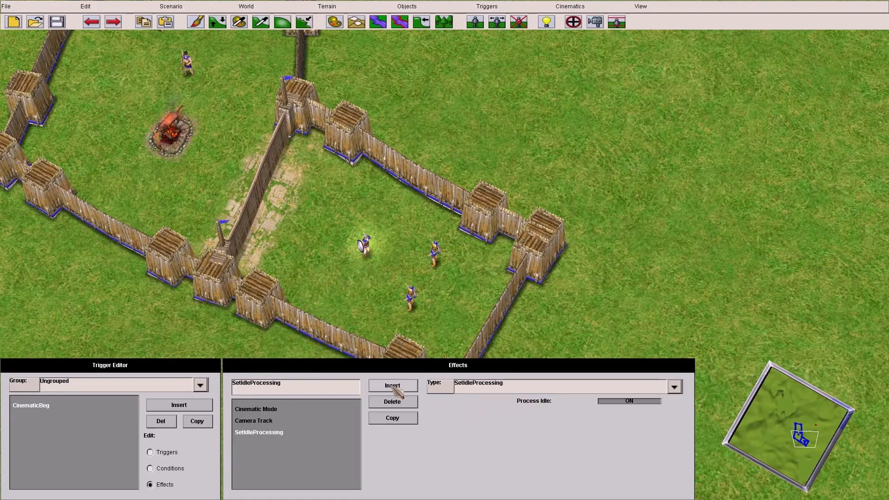
{"action": "left_click", "coordinate": [519, 391]}
{"action": "scroll", "coordinate": [477, 357], "scroll_direction": "down", "scroll_amount": 10}
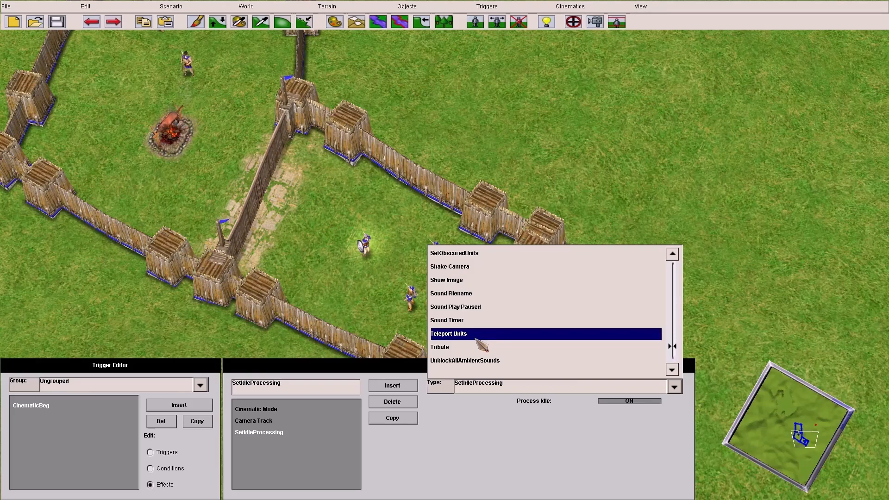
{"action": "left_click", "coordinate": [479, 296]}
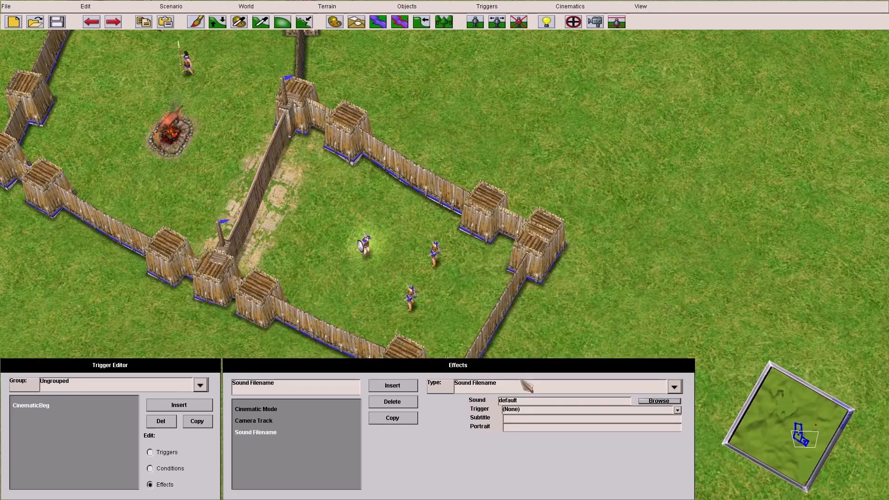
- Switch the third effect to Play Dialog to compare its options, and return it to Sound Filename
{"action": "left_click", "coordinate": [522, 386]}
{"action": "scroll", "coordinate": [516, 319], "scroll_direction": "up", "scroll_amount": 5}
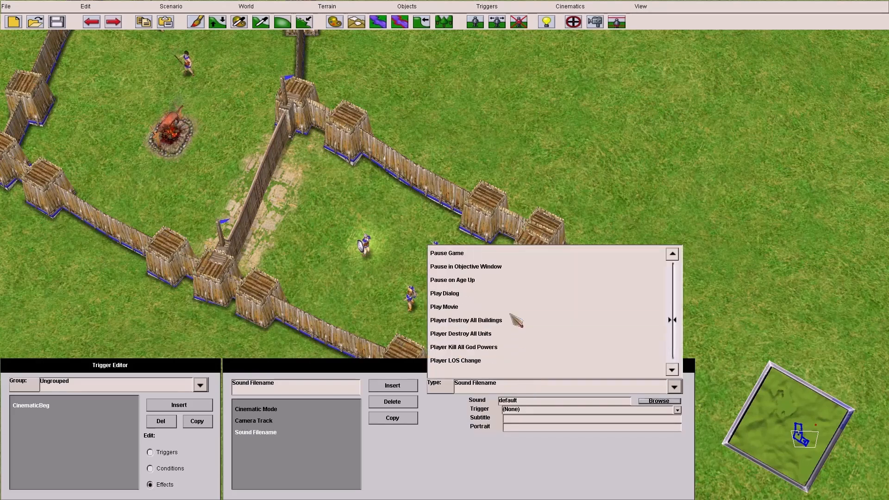
{"action": "left_click", "coordinate": [484, 294]}
{"action": "left_click", "coordinate": [483, 386]}
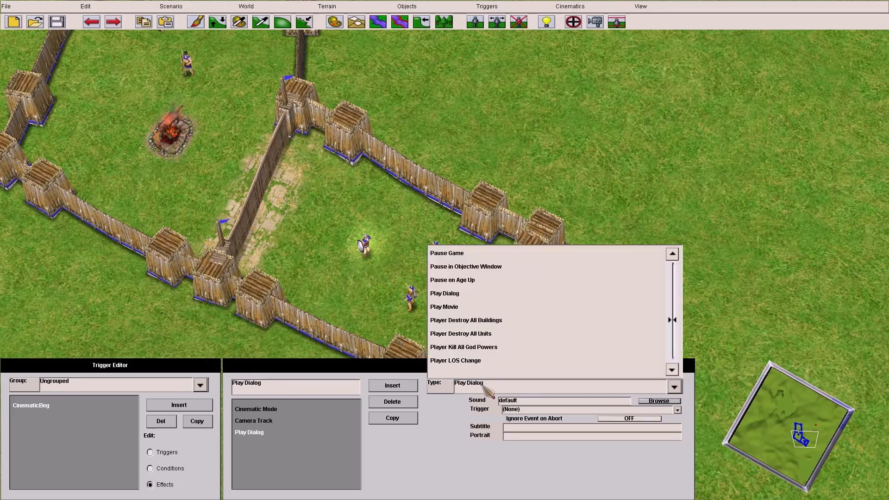
{"action": "scroll", "coordinate": [490, 301], "scroll_direction": "down", "scroll_amount": 5}
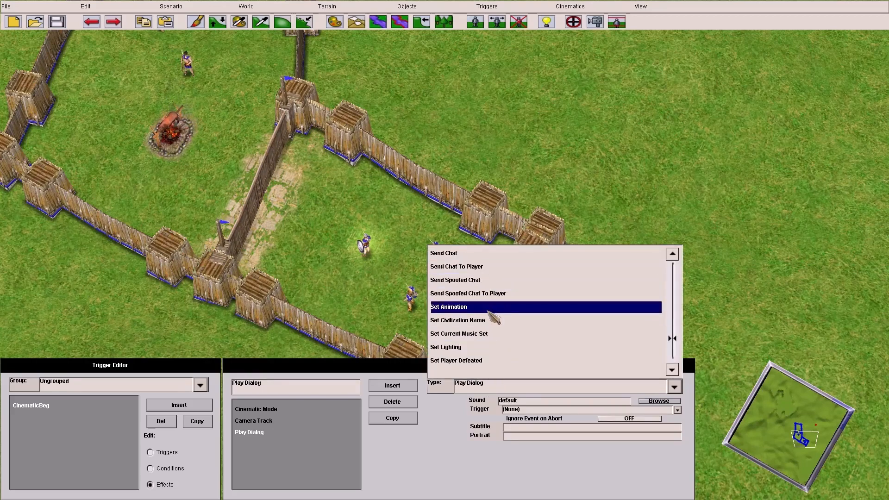
{"action": "scroll", "coordinate": [490, 361], "scroll_direction": "down", "scroll_amount": 1}
{"action": "scroll", "coordinate": [486, 363], "scroll_direction": "down", "scroll_amount": 4}
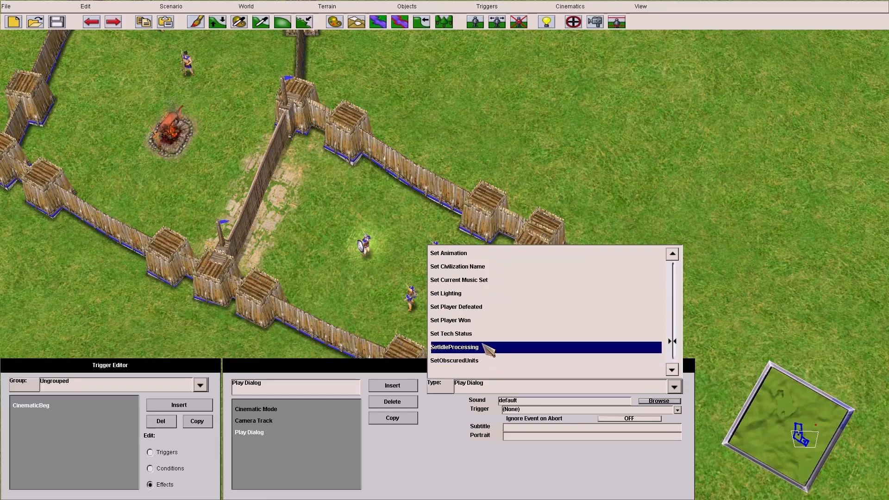
{"action": "scroll", "coordinate": [484, 350], "scroll_direction": "down", "scroll_amount": 2}
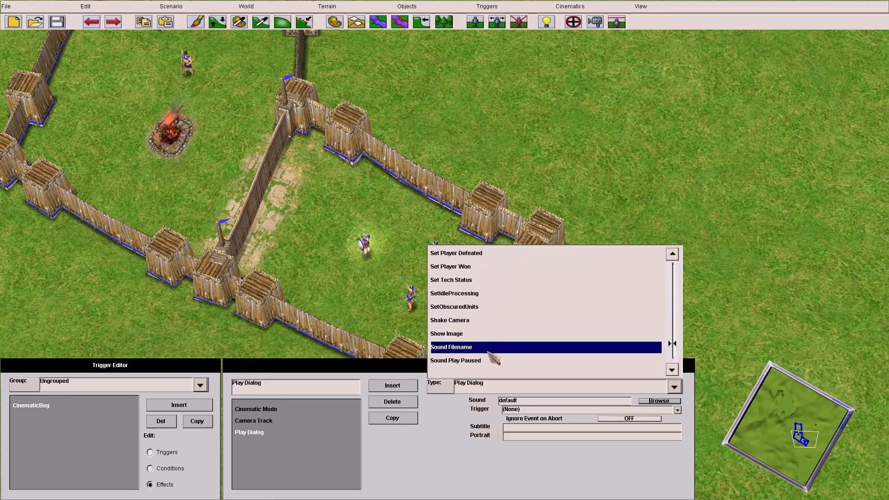
{"action": "left_click", "coordinate": [487, 352]}
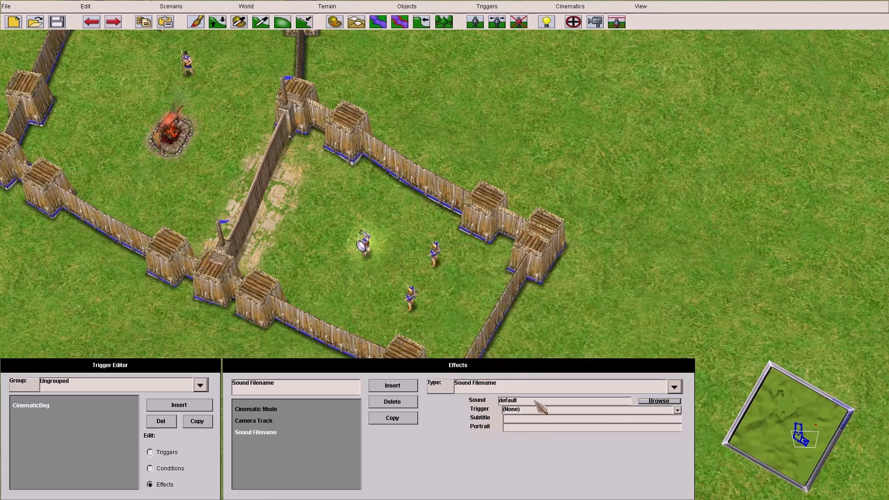
- Browse the sound files in sound\xpack\xcinematics\3_b for the Sound Filename effect, and close the file browser without choosing one
{"action": "left_click", "coordinate": [647, 401]}
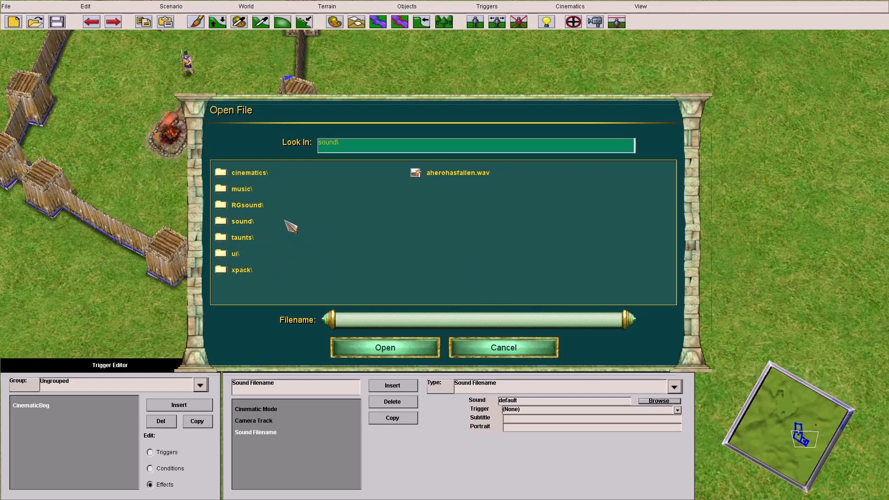
{"action": "double_click", "coordinate": [246, 270]}
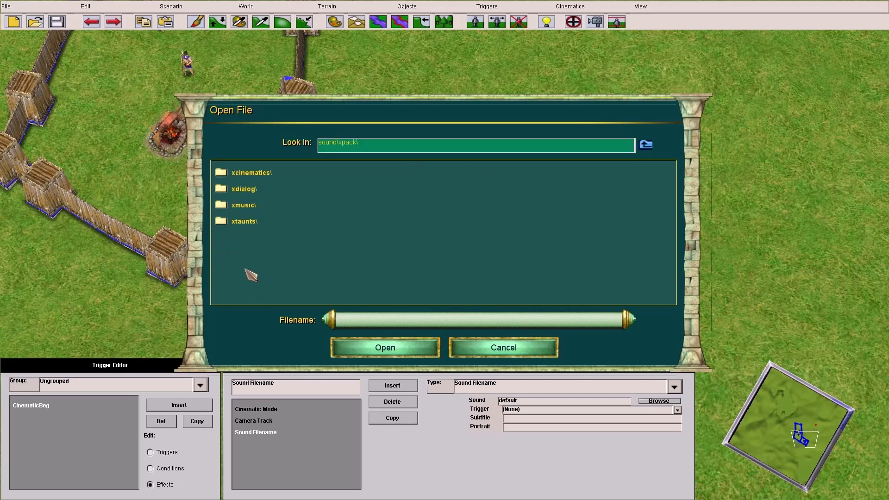
{"action": "double_click", "coordinate": [266, 172]}
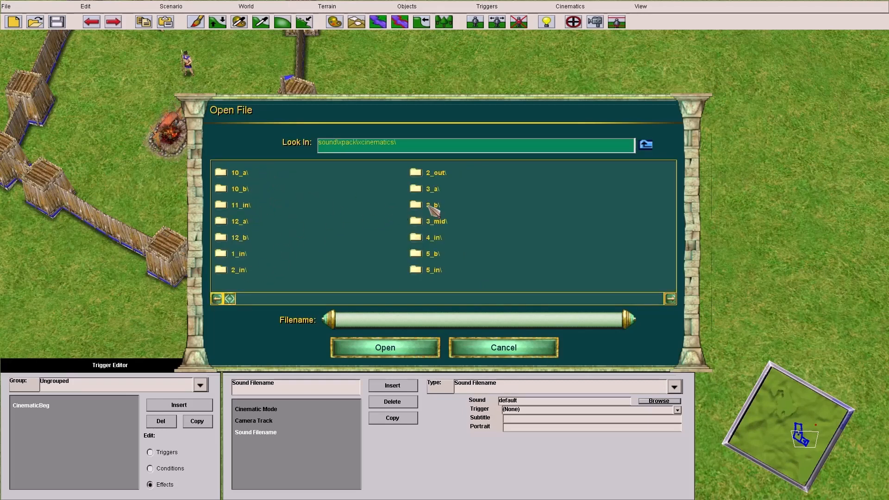
{"action": "double_click", "coordinate": [429, 207]}
{"action": "left_click", "coordinate": [504, 347]}
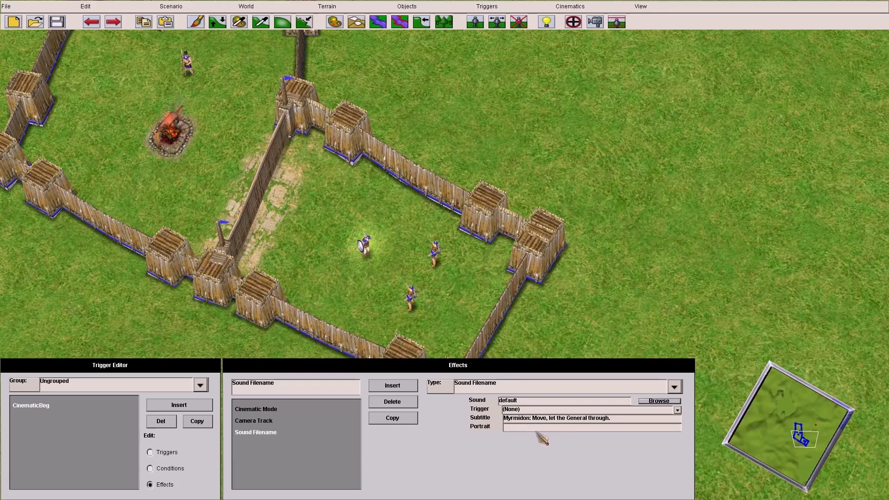
- Save the current scenario and open the recent scenario xspc\aomx03.scx
{"action": "left_click", "coordinate": [6, 6]}
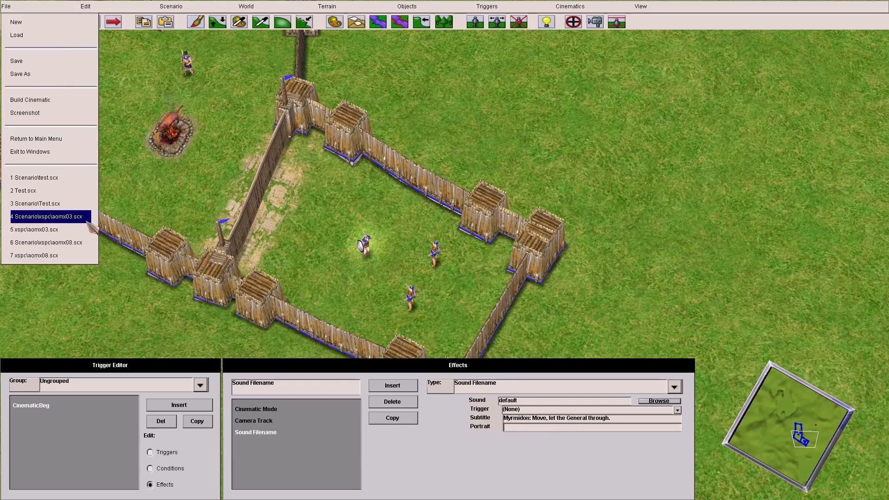
{"action": "left_click", "coordinate": [69, 61]}
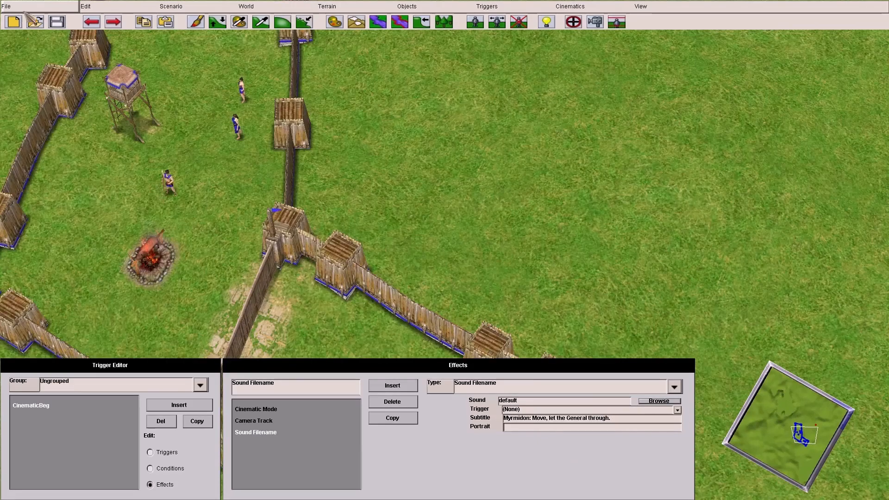
{"action": "left_click", "coordinate": [6, 6]}
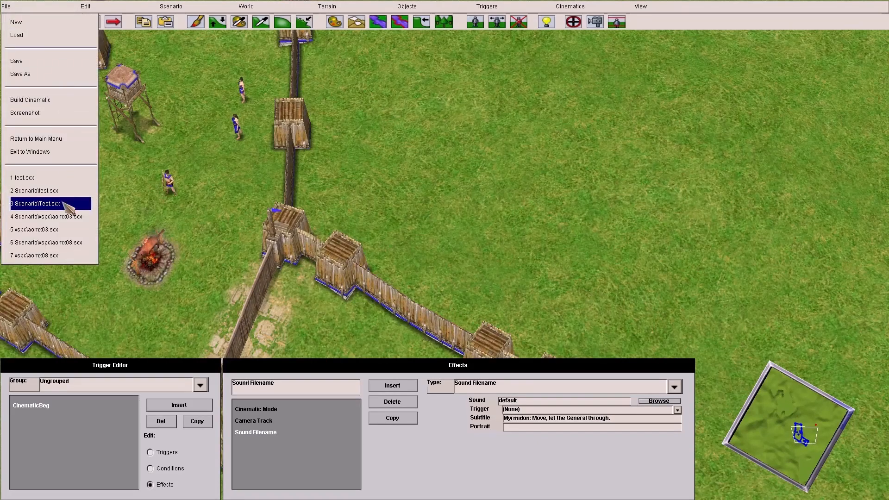
{"action": "left_click", "coordinate": [83, 230]}
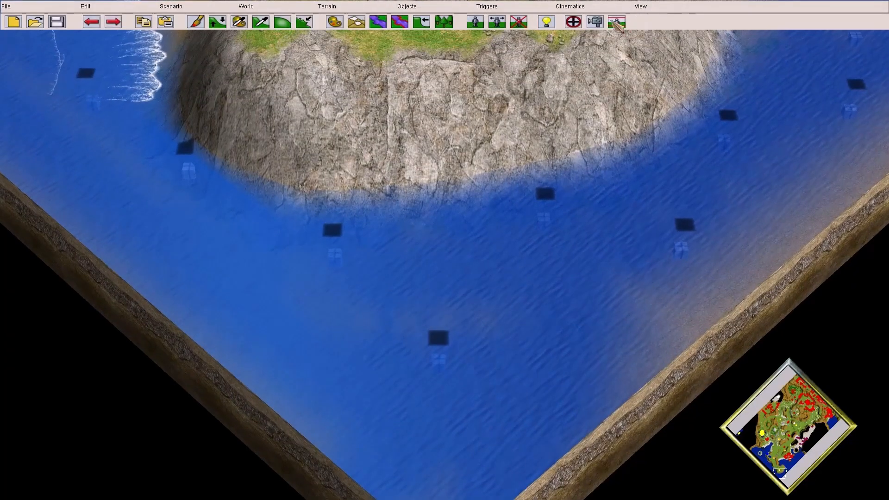
- Open the trigger editor in the campaign scenario and list the triggers of the Cinematic group
{"action": "left_click", "coordinate": [546, 22]}
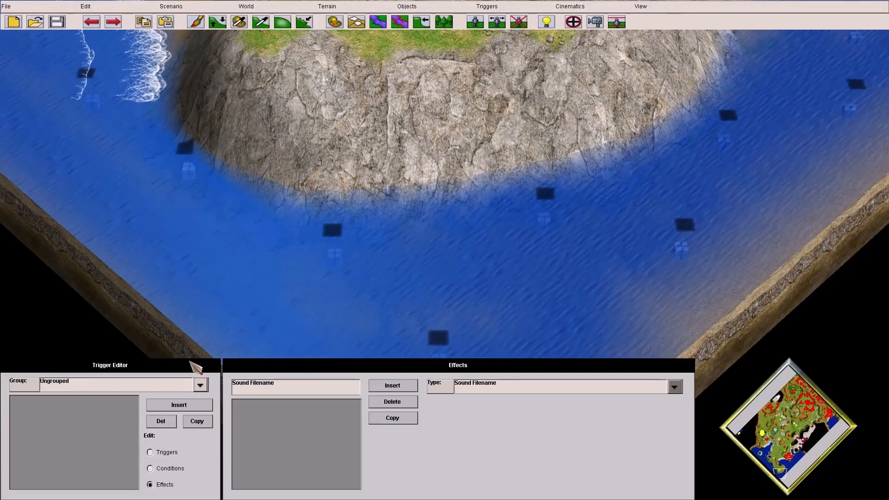
{"action": "left_click", "coordinate": [200, 385]}
{"action": "left_click", "coordinate": [109, 428]}
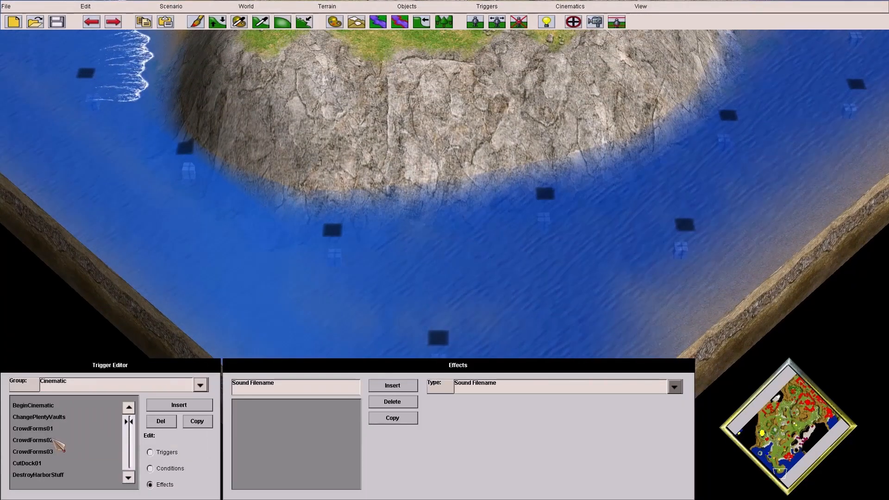
- Examine the effects of the Cinematic group's triggers, from CrowdForms03 through the Scylla triggers to the sound file used by SoundWavesDrumroll
{"action": "left_click", "coordinate": [52, 452]}
{"action": "scroll", "coordinate": [59, 468], "scroll_direction": "down", "scroll_amount": 2}
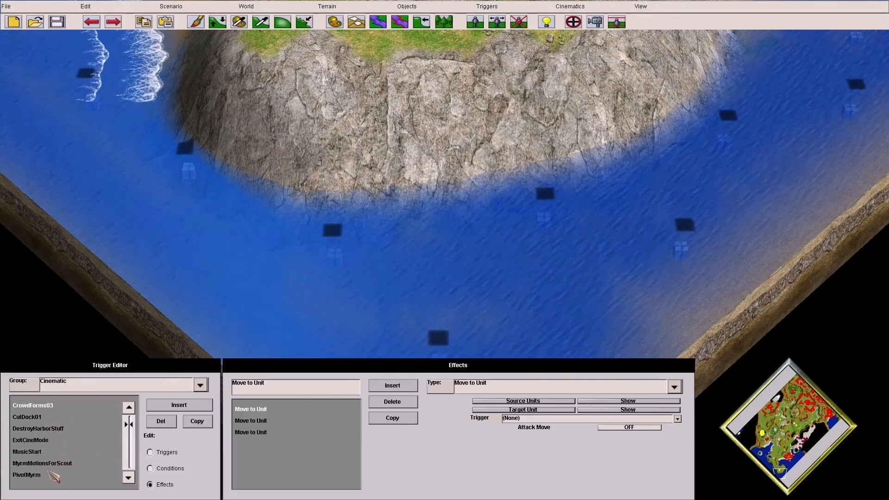
{"action": "left_click", "coordinate": [41, 463]}
{"action": "scroll", "coordinate": [51, 465], "scroll_direction": "down", "scroll_amount": 1}
{"action": "left_click", "coordinate": [35, 452]}
{"action": "scroll", "coordinate": [49, 461], "scroll_direction": "down", "scroll_amount": 1}
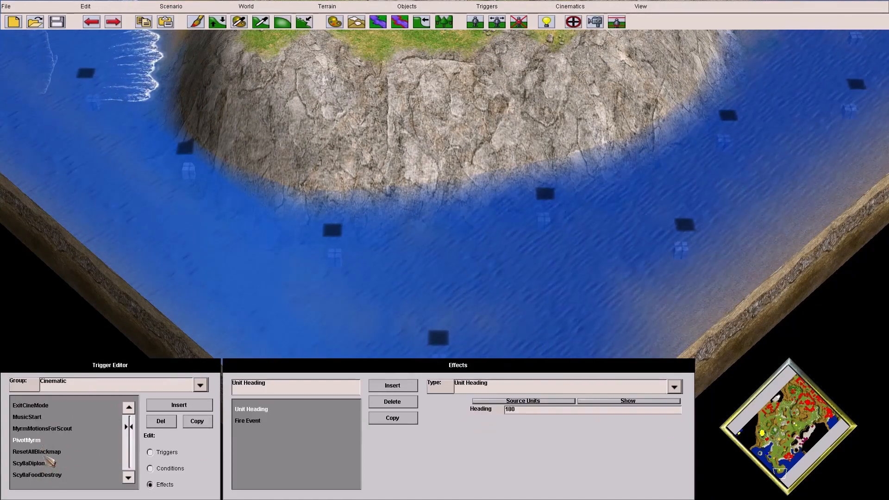
{"action": "left_click", "coordinate": [47, 463]}
{"action": "scroll", "coordinate": [49, 464], "scroll_direction": "down", "scroll_amount": 1}
{"action": "left_click", "coordinate": [48, 463]}
{"action": "scroll", "coordinate": [50, 466], "scroll_direction": "down", "scroll_amount": 2}
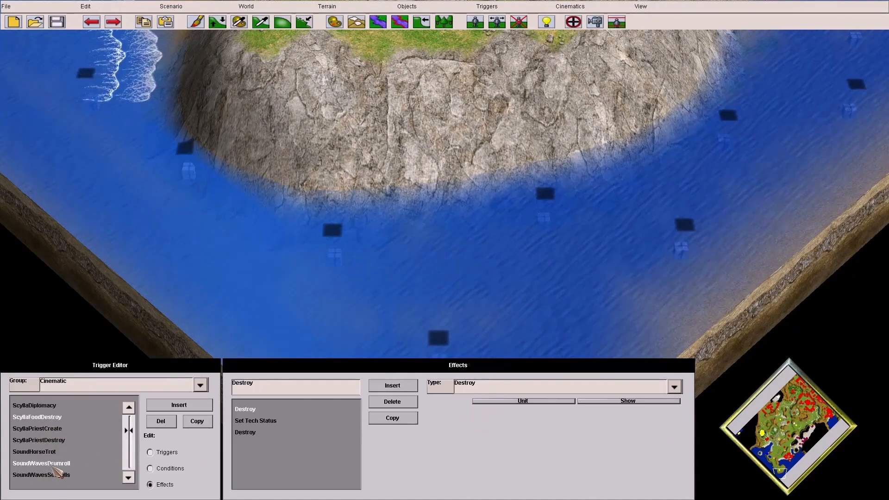
{"action": "left_click", "coordinate": [53, 474]}
{"action": "left_click", "coordinate": [46, 441]}
{"action": "left_click", "coordinate": [47, 463]}
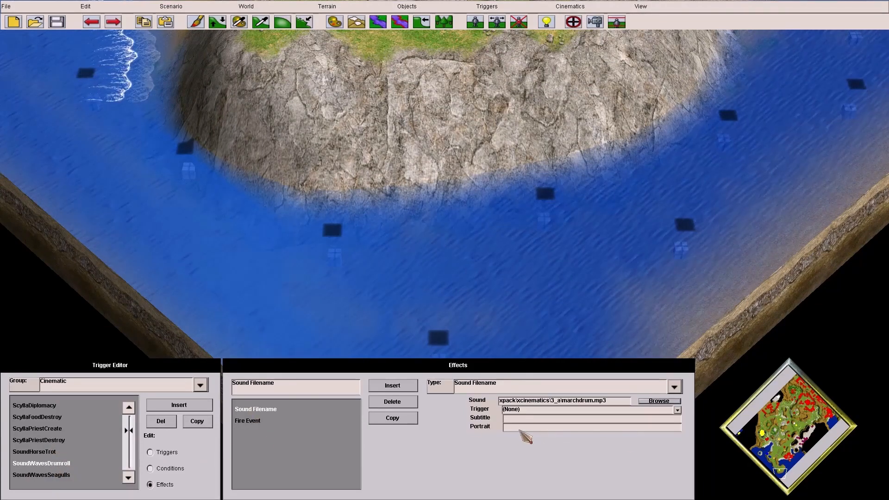
- Look through the SpreadVill triggers and examine the sound and subtitle settings of the voice triggers V01_GenMoveLetGeneral to V03_GenTheAtlnsInvaded
{"action": "scroll", "coordinate": [51, 470], "scroll_direction": "down", "scroll_amount": 2}
{"action": "left_click", "coordinate": [42, 463]}
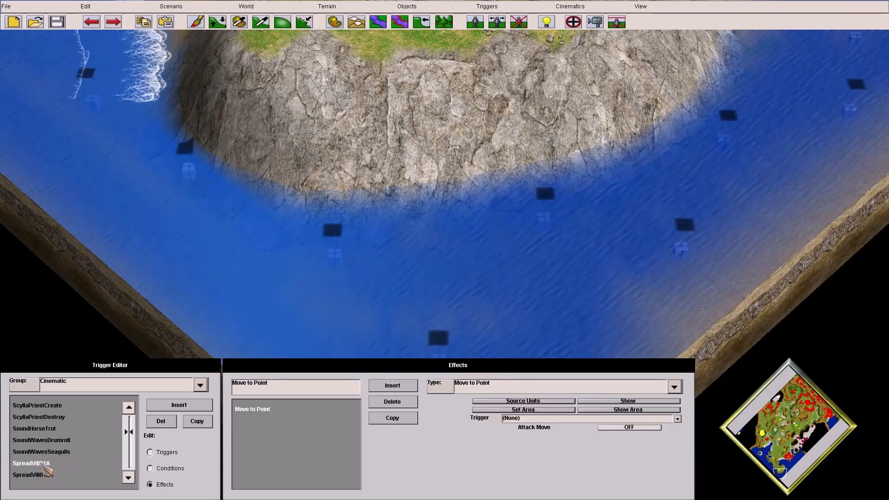
{"action": "scroll", "coordinate": [48, 468], "scroll_direction": "down", "scroll_amount": 4}
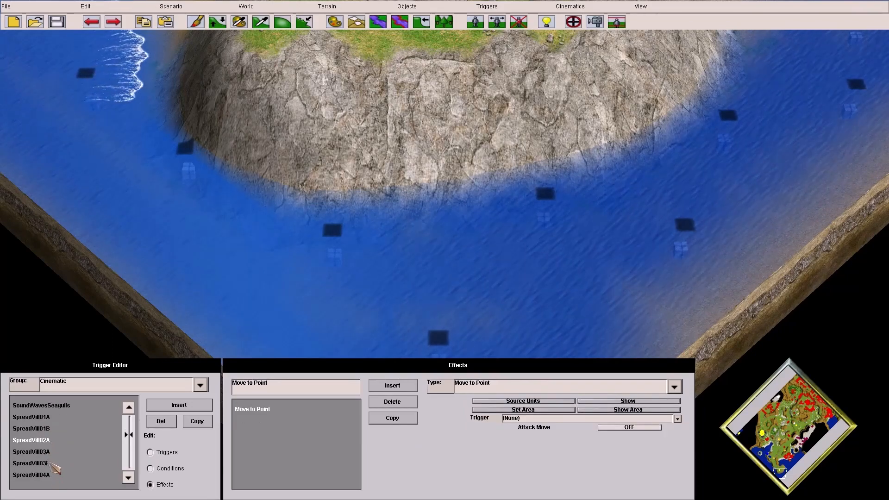
{"action": "scroll", "coordinate": [52, 476], "scroll_direction": "down", "scroll_amount": 4}
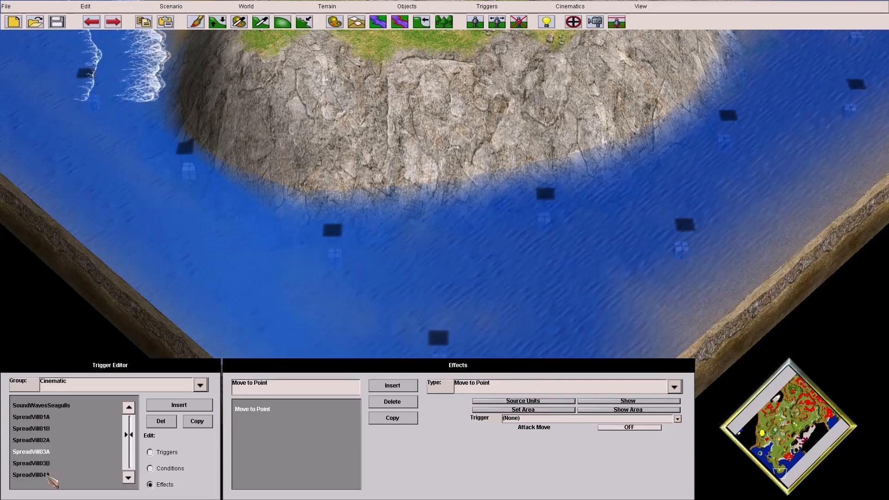
{"action": "left_click", "coordinate": [46, 476]}
{"action": "scroll", "coordinate": [49, 475], "scroll_direction": "down", "scroll_amount": 11}
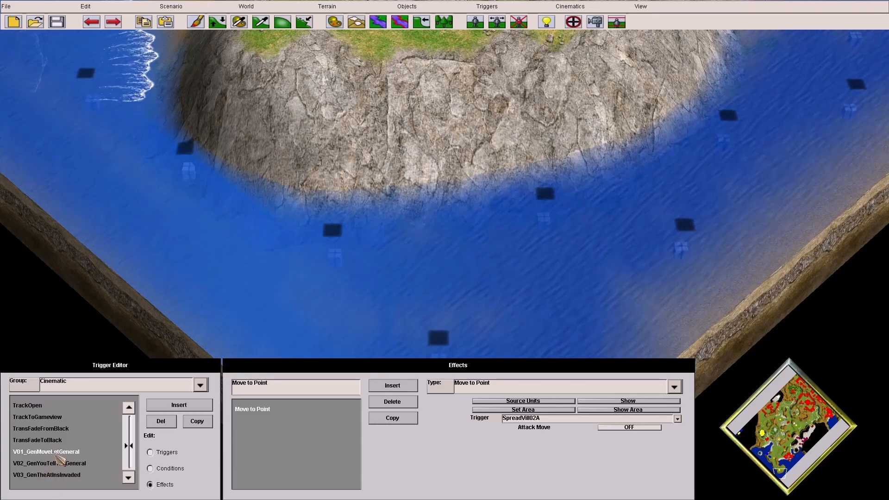
{"action": "left_click", "coordinate": [55, 454]}
{"action": "left_click", "coordinate": [59, 464]}
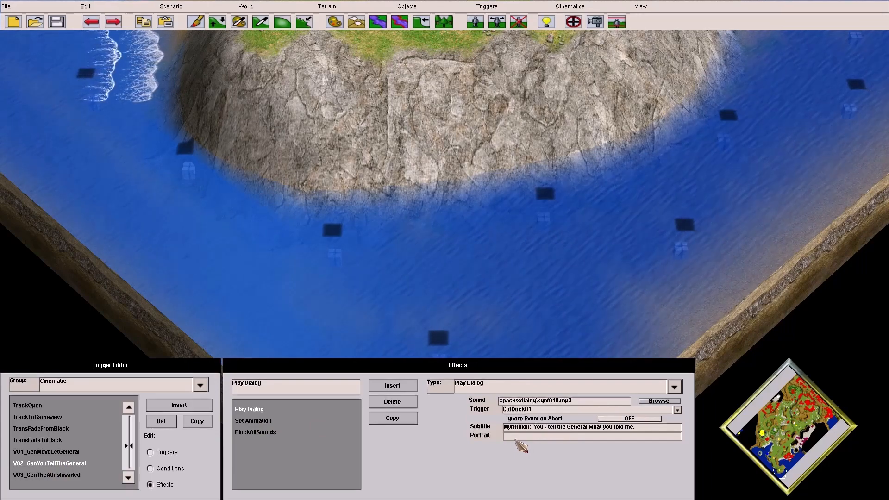
{"action": "scroll", "coordinate": [94, 473], "scroll_direction": "down", "scroll_amount": 1}
{"action": "left_click", "coordinate": [86, 463]}
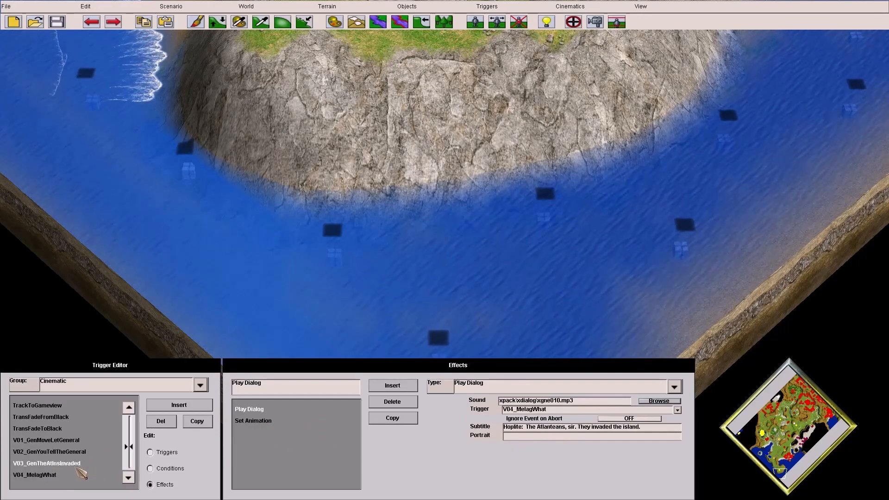
- Examine the sound and subtitle settings of the voice triggers V01_GenMoveLetGeneral, V04_MelagWhat, V05_GenBldgToOranos and V07_GenBelieveItOrNot
{"action": "left_click", "coordinate": [68, 441]}
{"action": "scroll", "coordinate": [69, 445], "scroll_direction": "down", "scroll_amount": 4}
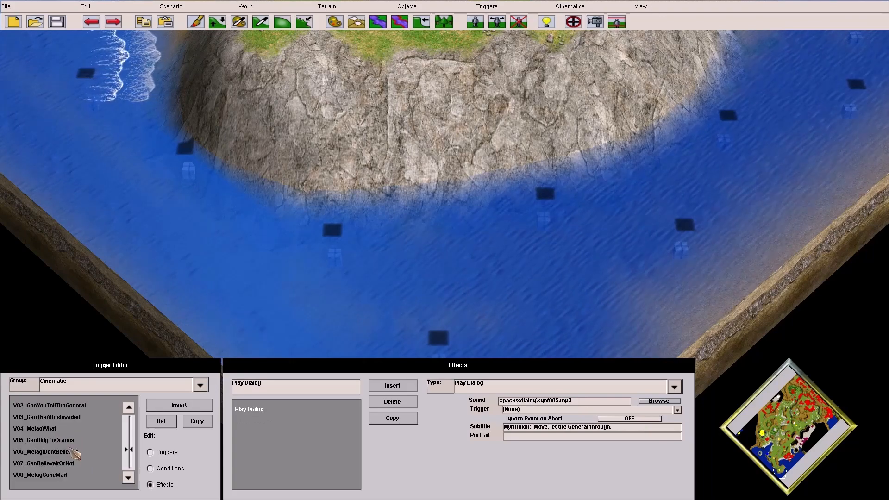
{"action": "left_click", "coordinate": [61, 430]}
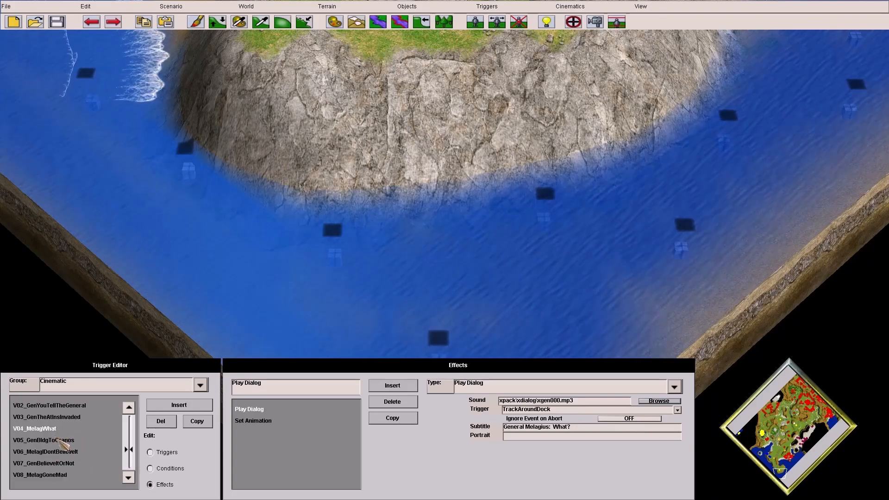
{"action": "left_click", "coordinate": [64, 440]}
{"action": "left_click", "coordinate": [47, 463]}
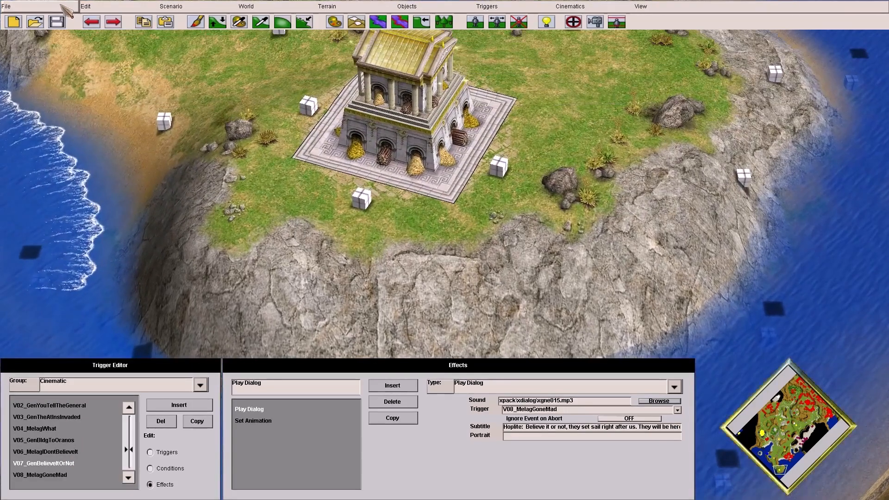
- Reopen the recent test scenario and open the trigger editor over the walled camp
{"action": "left_click", "coordinate": [6, 6]}
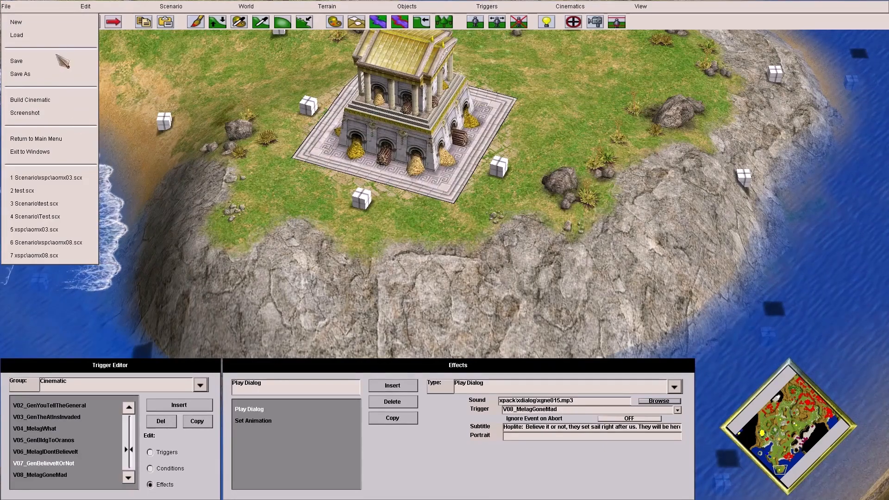
{"action": "left_click", "coordinate": [55, 197]}
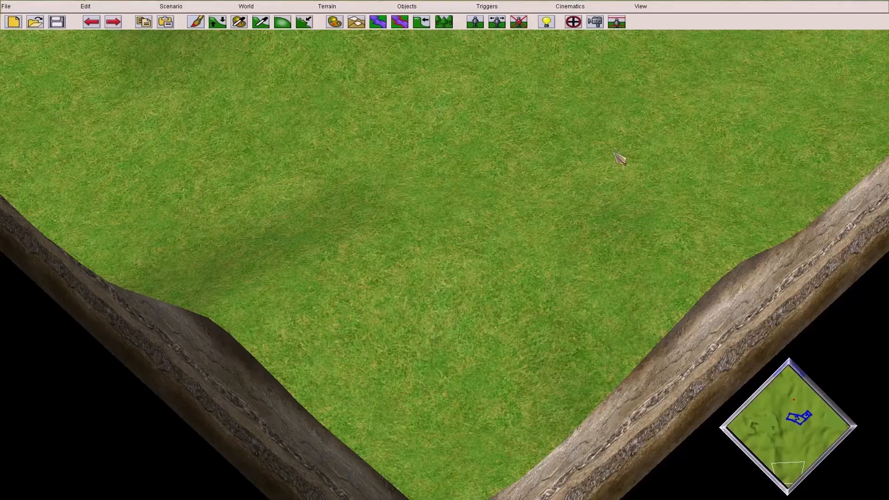
{"action": "left_click", "coordinate": [779, 413]}
{"action": "left_click", "coordinate": [574, 22]}
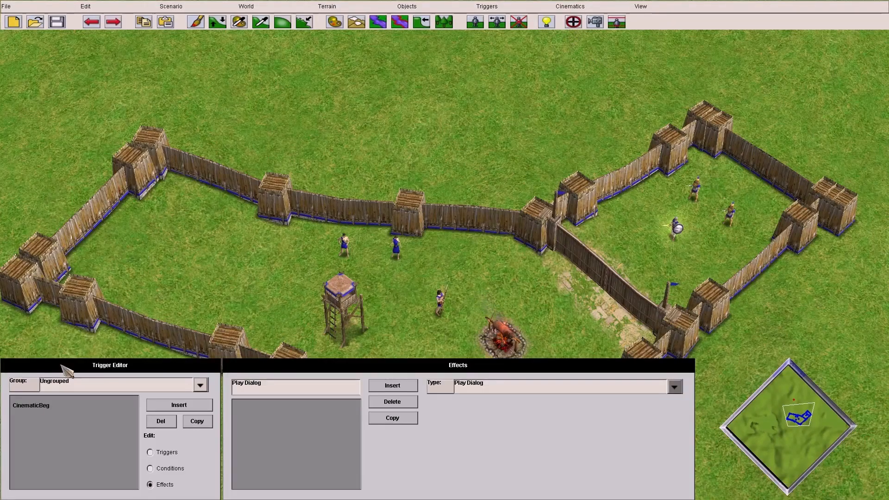
- Add a Move to Point effect to the CinematicBeg trigger
{"action": "left_click", "coordinate": [31, 406]}
{"action": "left_click", "coordinate": [278, 433]}
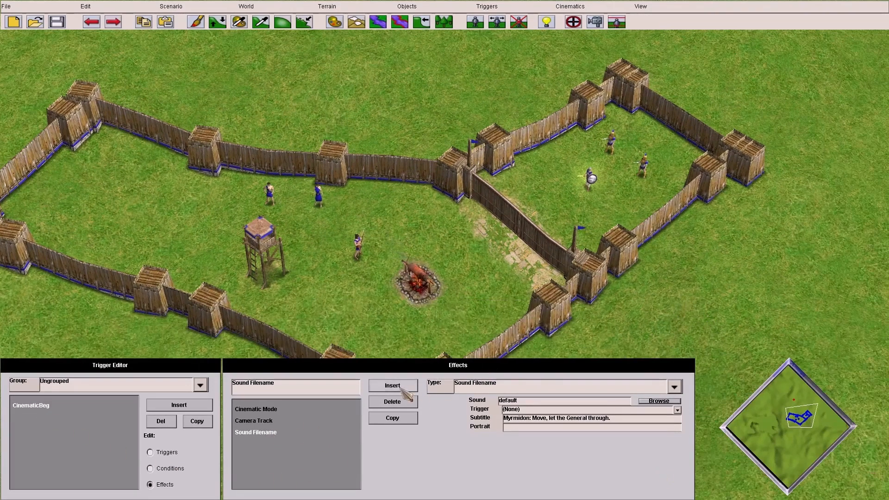
{"action": "left_click", "coordinate": [392, 385]}
{"action": "left_click", "coordinate": [558, 386]}
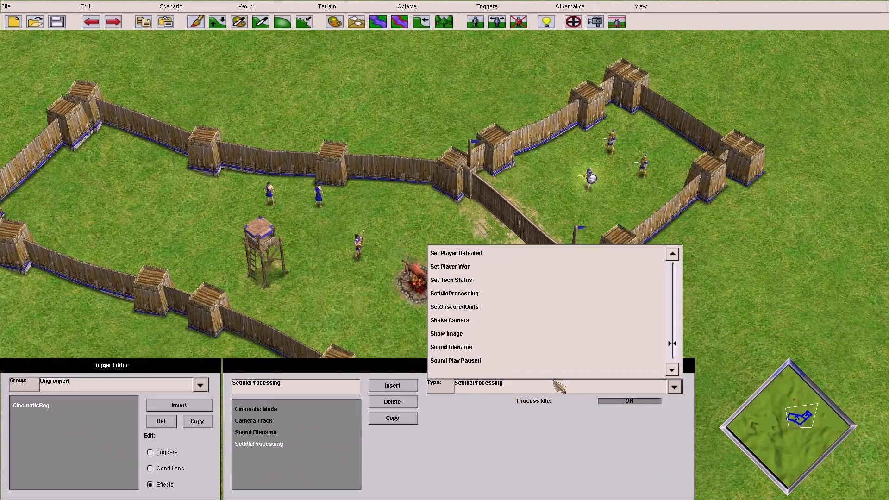
{"action": "scroll", "coordinate": [536, 334], "scroll_direction": "up", "scroll_amount": 5}
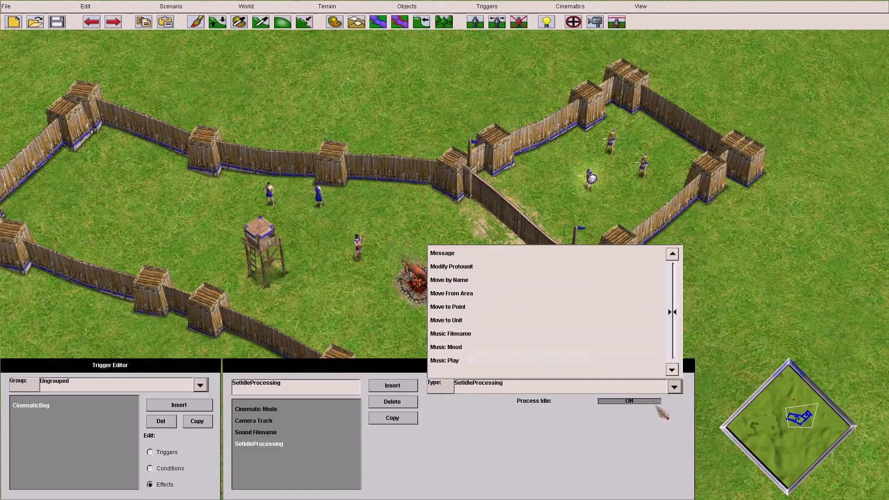
{"action": "left_click", "coordinate": [491, 307]}
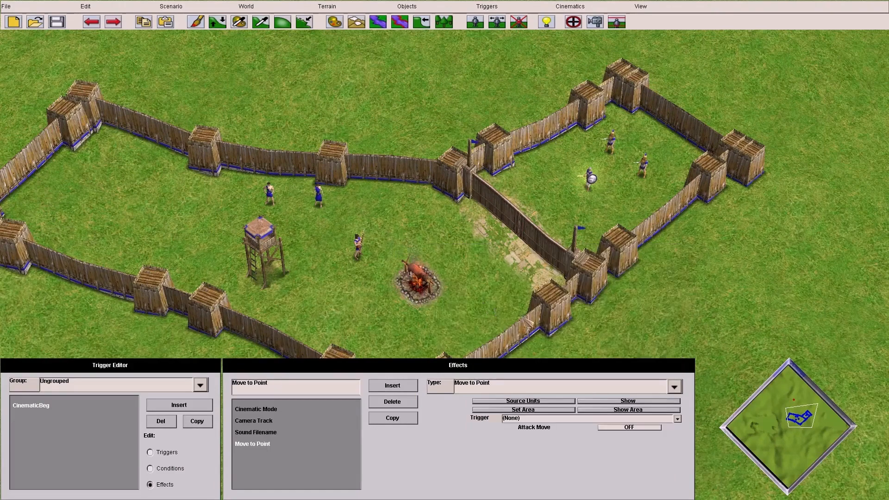
- Use the three soldiers in the small enclosure as the Move to Point source units and set their destination beside the campfire
{"action": "left_click", "coordinate": [589, 181]}
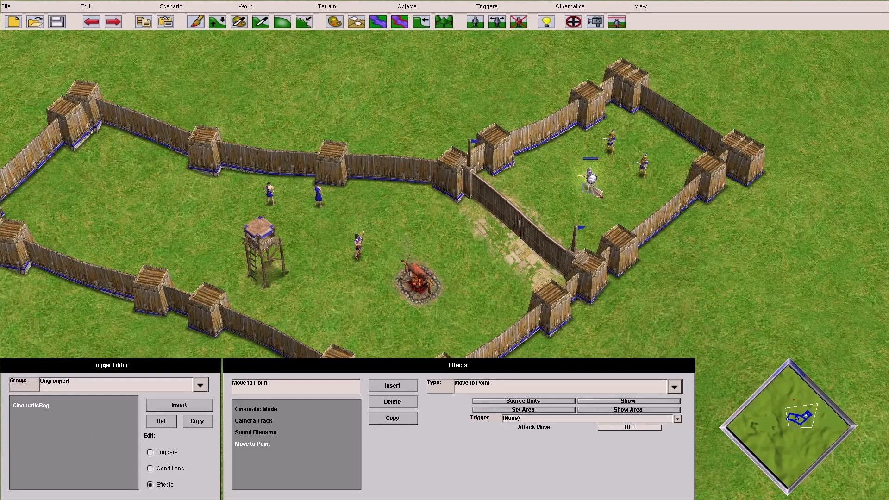
{"action": "left_click", "coordinate": [604, 400]}
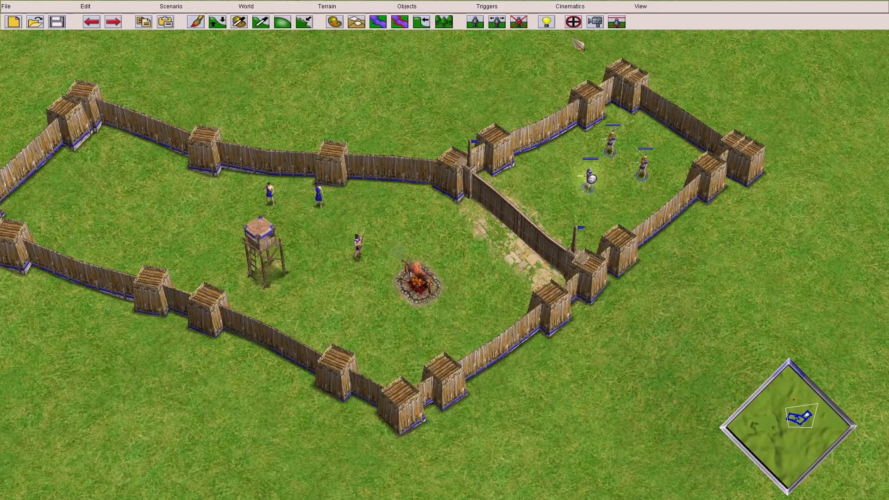
{"action": "left_click", "coordinate": [574, 22]}
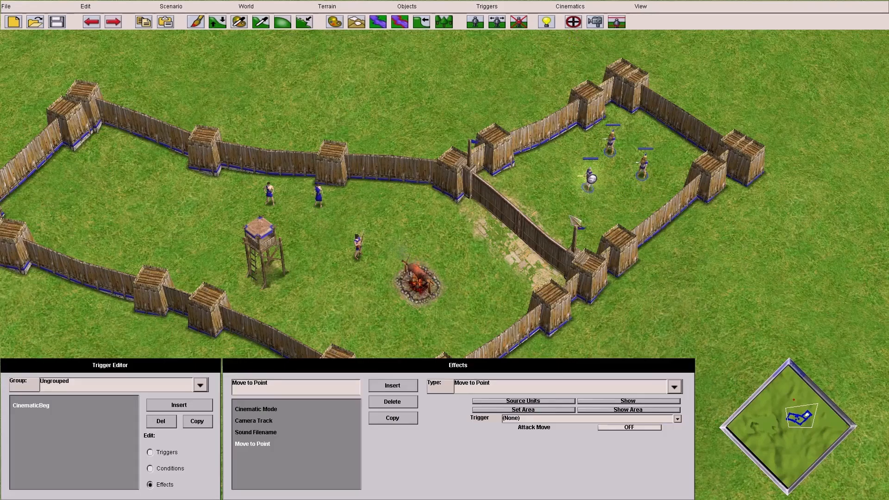
{"action": "left_click", "coordinate": [616, 409]}
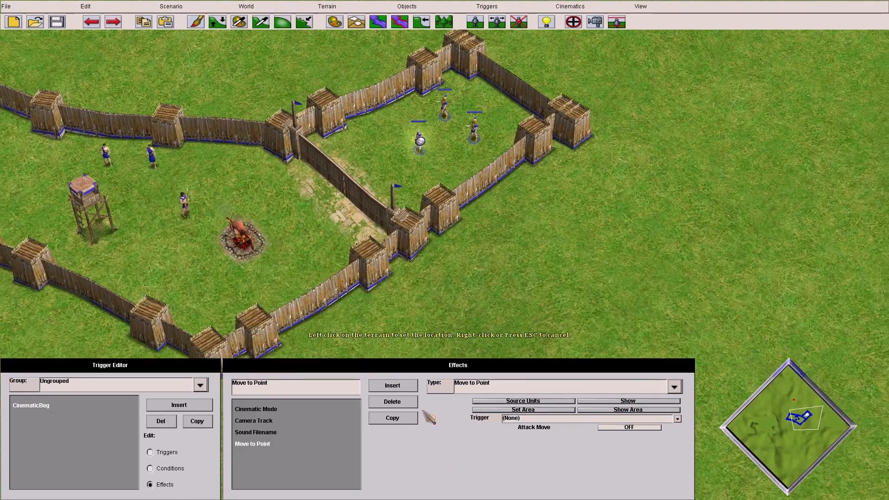
{"action": "left_click", "coordinate": [296, 227]}
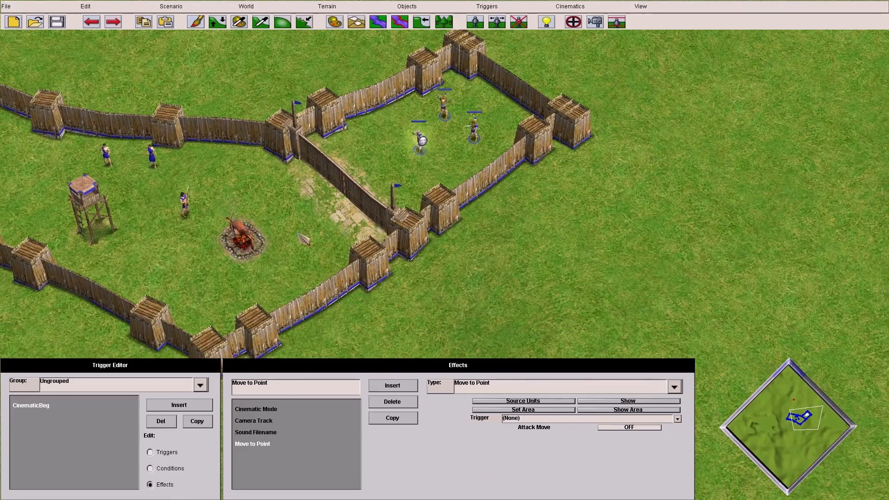
{"action": "left_click", "coordinate": [614, 409]}
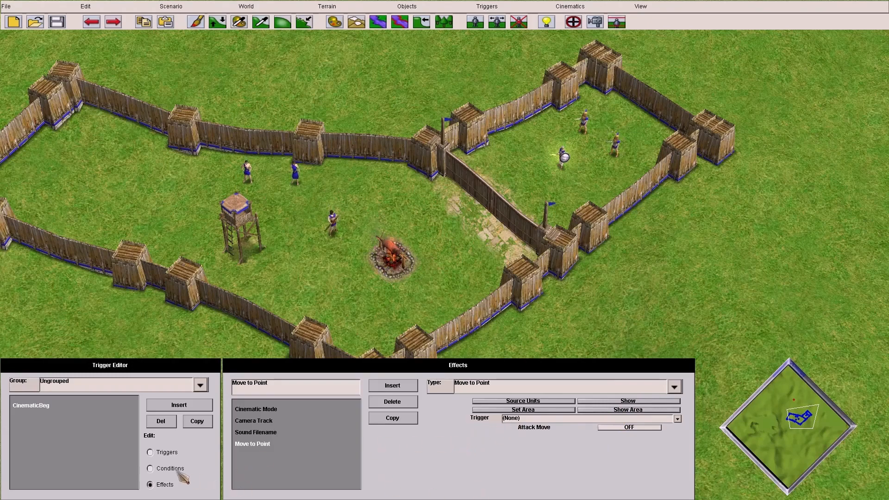
- Insert a new trigger with a Timer condition of 7 seconds and set it to run immediately
{"action": "left_click", "coordinate": [179, 406]}
{"action": "left_click", "coordinate": [179, 470]}
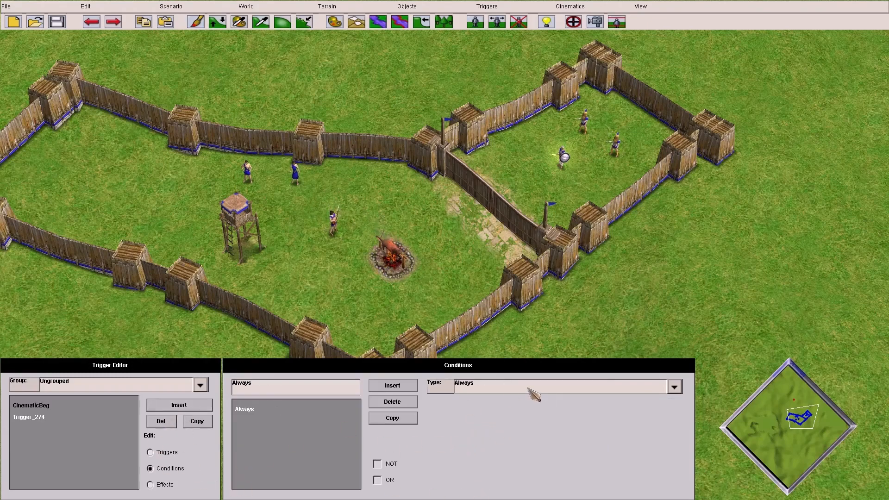
{"action": "left_click", "coordinate": [528, 389]}
{"action": "left_click", "coordinate": [544, 401]}
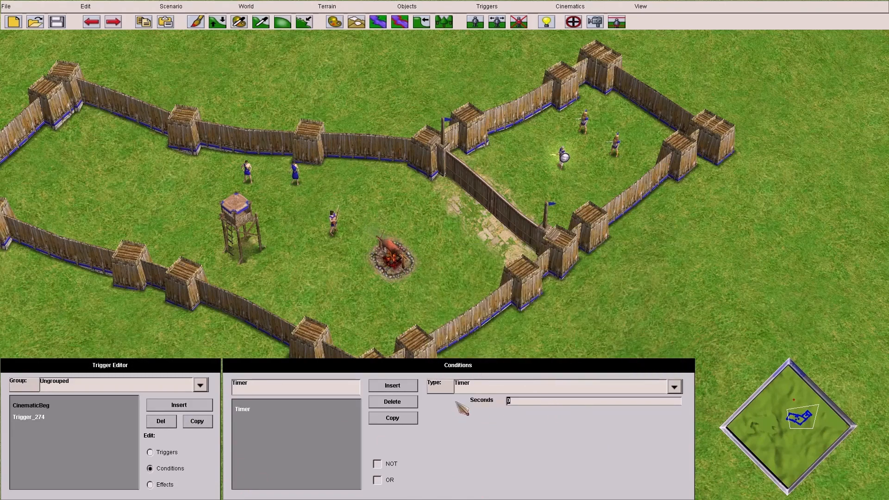
{"action": "left_click", "coordinate": [163, 454]}
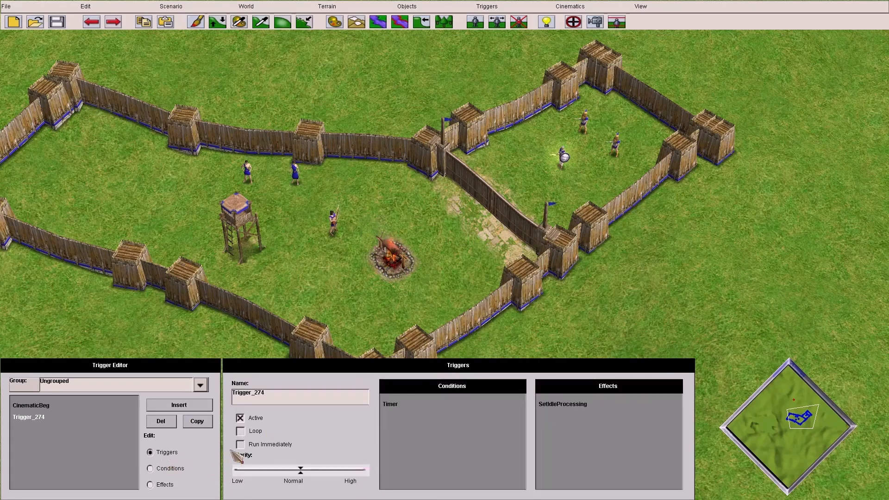
- Change the new trigger's effect to Cinematic Mode with the mode set to OFF
{"action": "left_click", "coordinate": [179, 484]}
{"action": "left_click", "coordinate": [489, 389]}
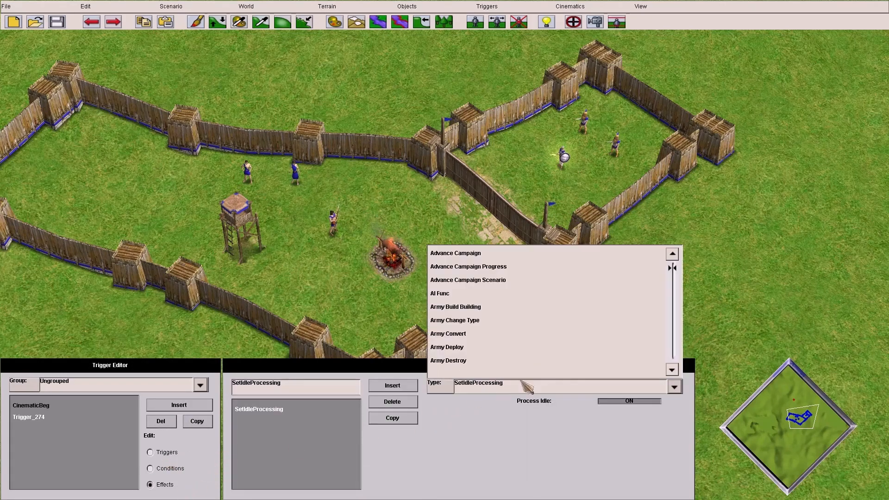
{"action": "scroll", "coordinate": [494, 294], "scroll_direction": "down", "scroll_amount": 5}
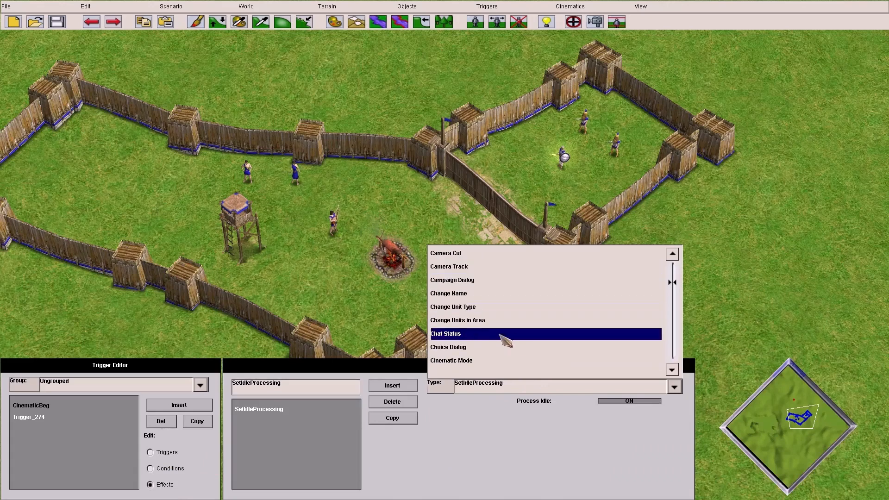
{"action": "left_click", "coordinate": [509, 362]}
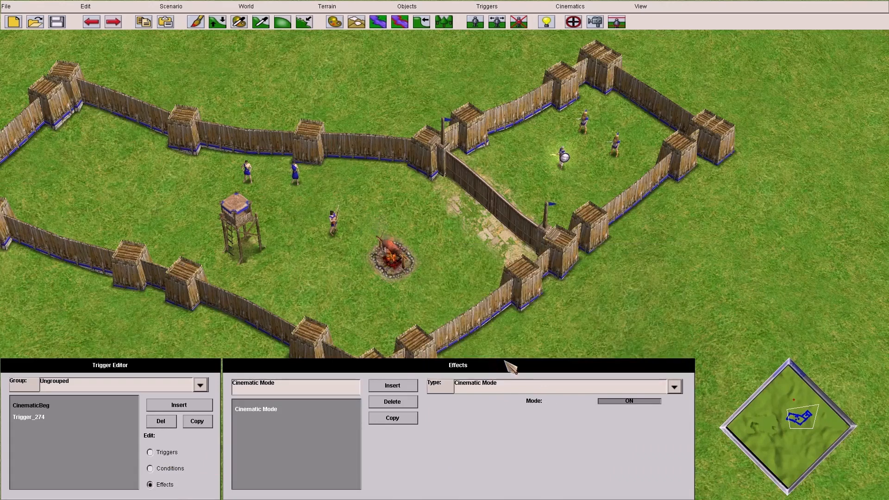
{"action": "left_click", "coordinate": [629, 401]}
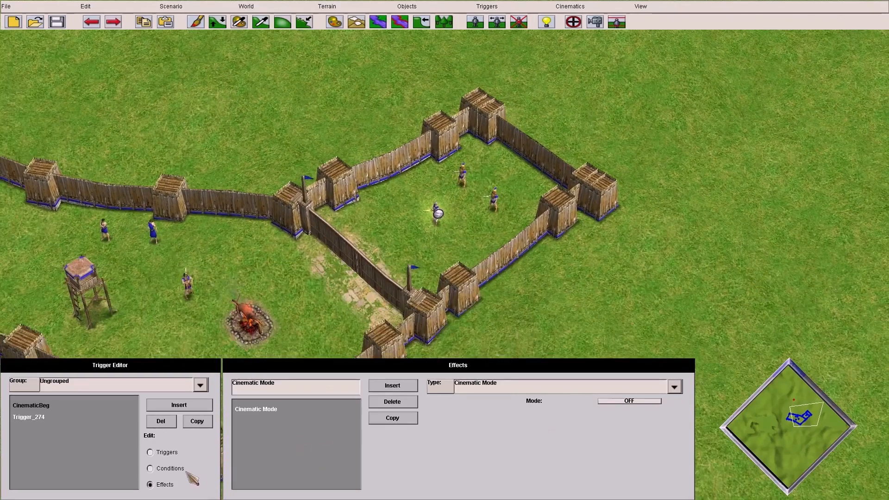
- Rename the new trigger as CinematicEnd and check its Timer condition
{"action": "left_click", "coordinate": [179, 469]}
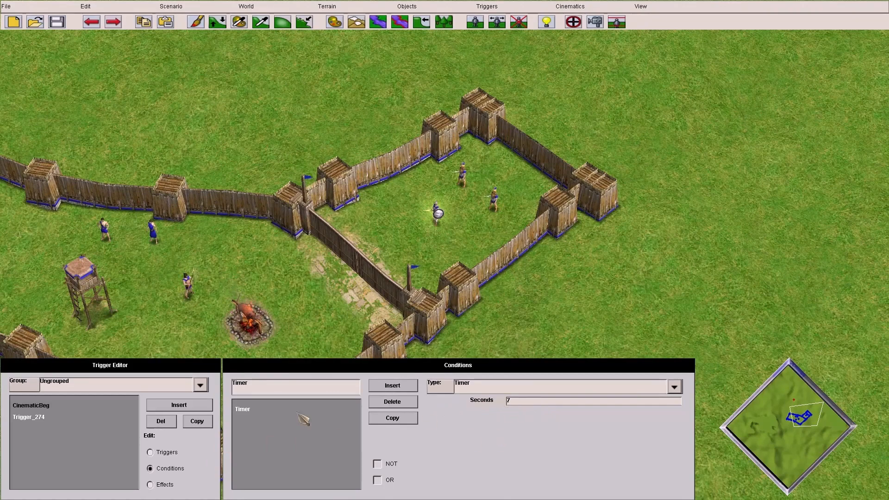
{"action": "left_click", "coordinate": [176, 453]}
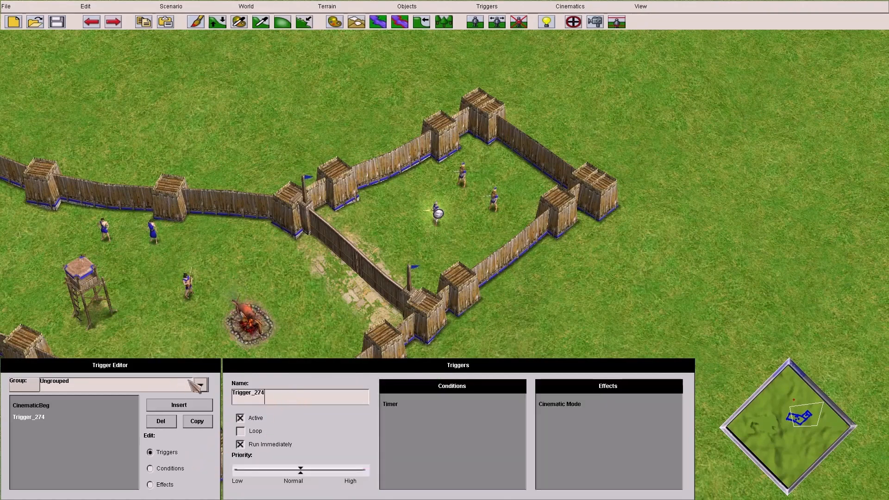
{"action": "key", "text": "BackSpace"}
{"action": "key", "text": "BackSpace"}
{"action": "key", "text": "BackSpace"}
{"action": "key", "text": "BackSpace"}
{"action": "key", "text": "BackSpace"}
{"action": "key", "text": "BackSpace"}
{"action": "key", "text": "BackSpace"}
{"action": "key", "text": "BackSpace"}
{"action": "key", "text": "BackSpace"}
{"action": "key", "text": "BackSpace"}
{"action": "key", "text": "BackSpace"}
{"action": "type", "text": "CinematicEnd"}
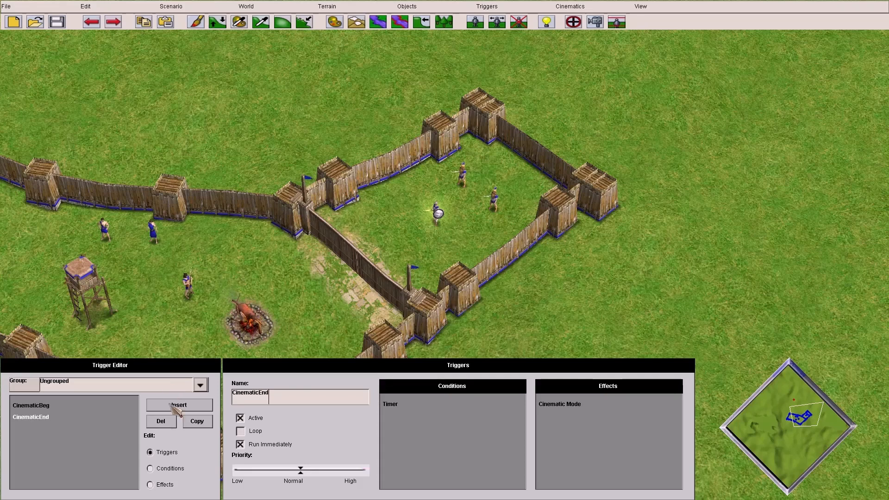
{"action": "left_click", "coordinate": [172, 472]}
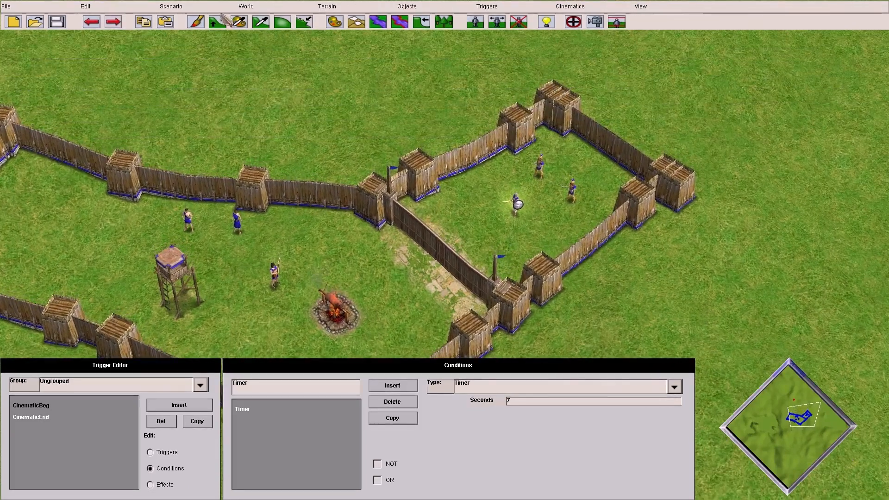
- Playtest the scenario as player 1 on Easy difficulty, watch the cinematic and return to the editor
{"action": "left_click", "coordinate": [171, 6]}
{"action": "left_click", "coordinate": [227, 49]}
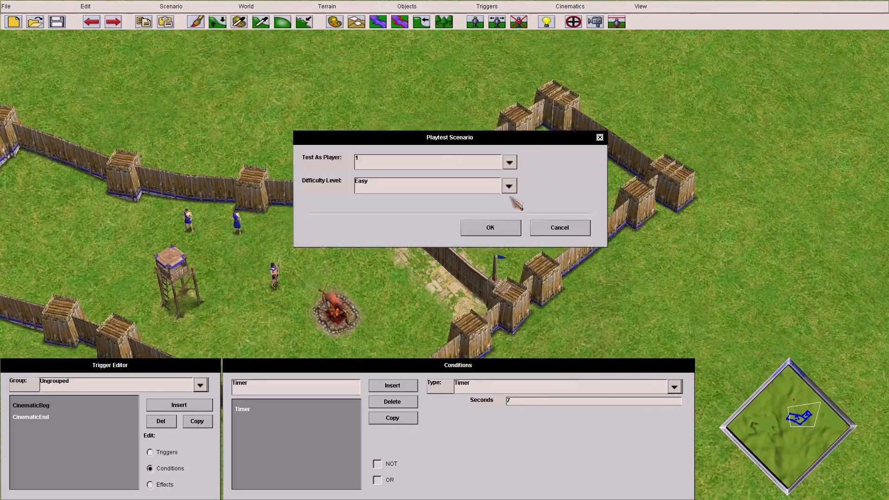
{"action": "left_click", "coordinate": [503, 227]}
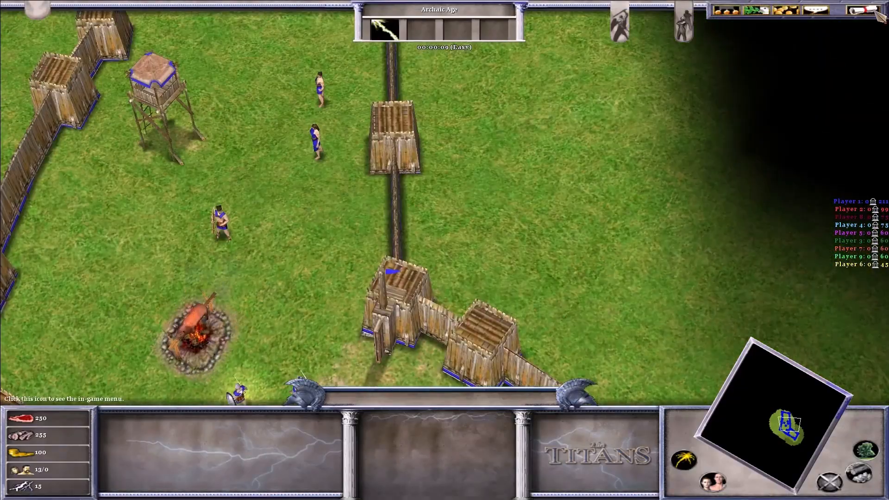
{"action": "key", "text": "Escape"}
{"action": "left_click", "coordinate": [471, 209]}
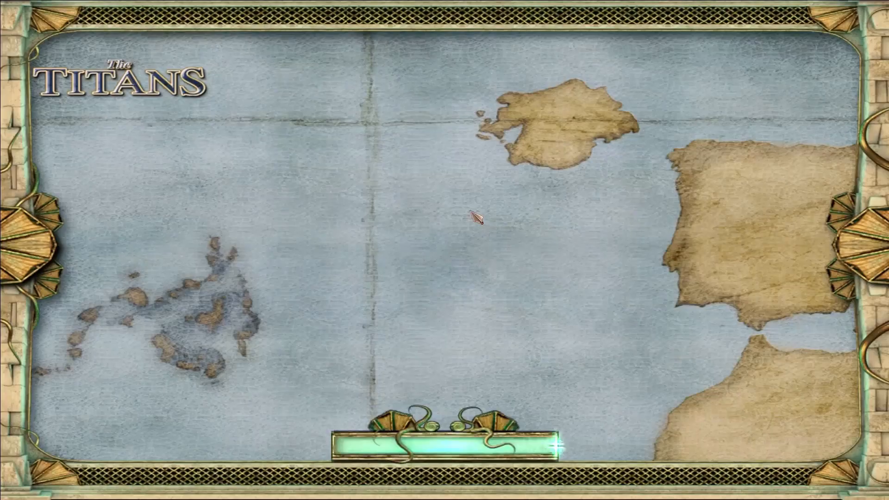
{"action": "left_click", "coordinate": [798, 407]}
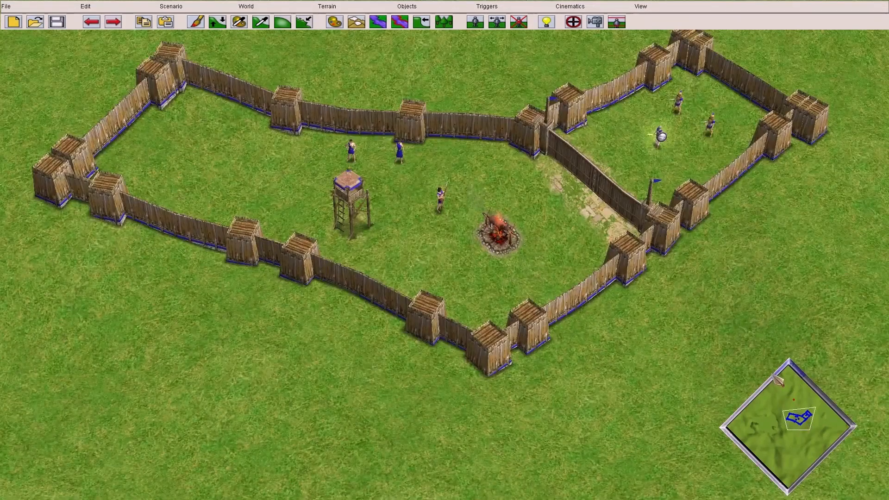
{"action": "left_click", "coordinate": [570, 6]}
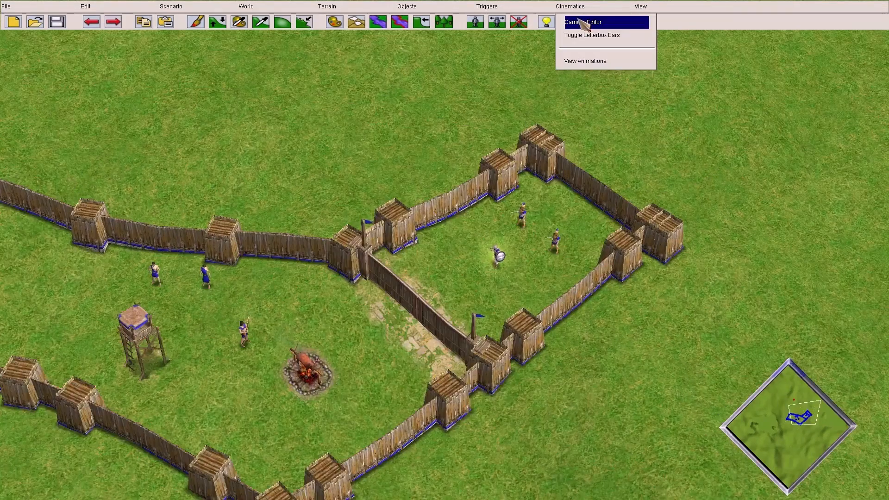
{"action": "left_click", "coordinate": [583, 22]}
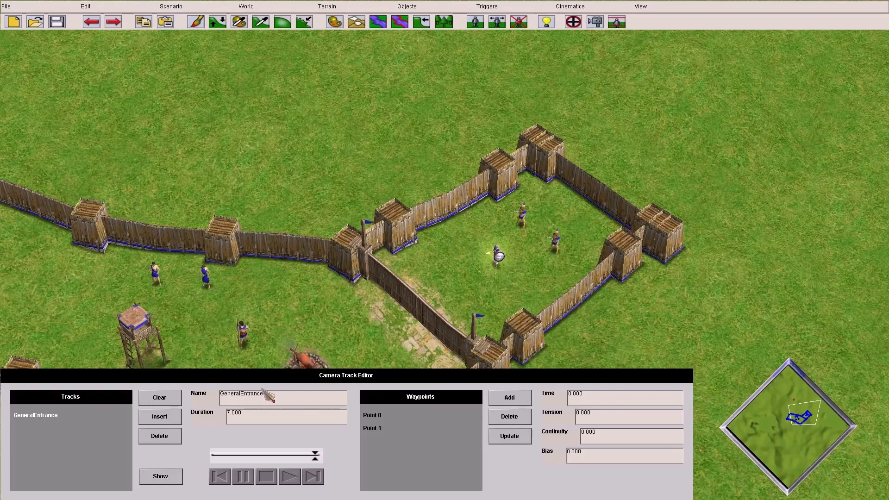
{"action": "left_click", "coordinate": [164, 422]}
{"action": "double_click", "coordinate": [273, 399]}
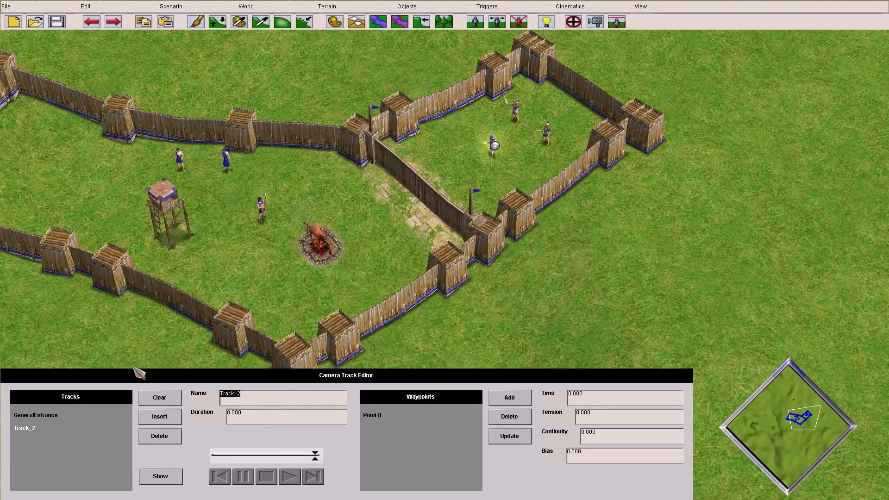
{"action": "type", "text": "G"}
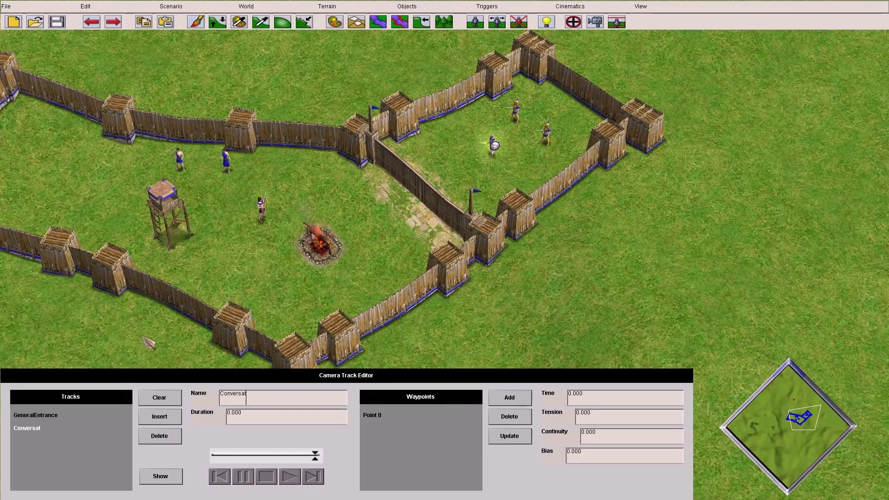
{"action": "left_click", "coordinate": [229, 417]}
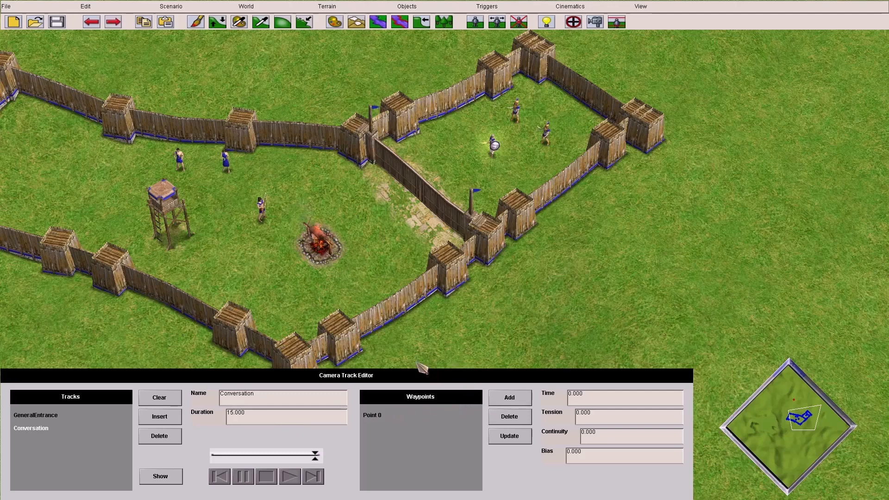
{"action": "left_click", "coordinate": [173, 436]}
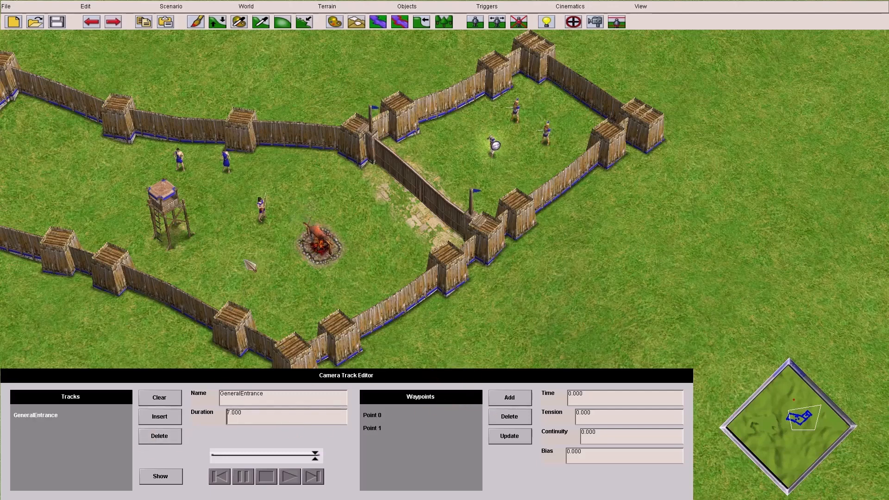
{"action": "key", "text": "Escape"}
- Insert a camera track named Dialogue with a duration of 15 seconds, starting from a close view centred on the campfire
{"action": "scroll", "coordinate": [273, 183], "scroll_direction": "up", "scroll_amount": 1}
{"action": "scroll", "coordinate": [502, 110], "scroll_direction": "up", "scroll_amount": 4}
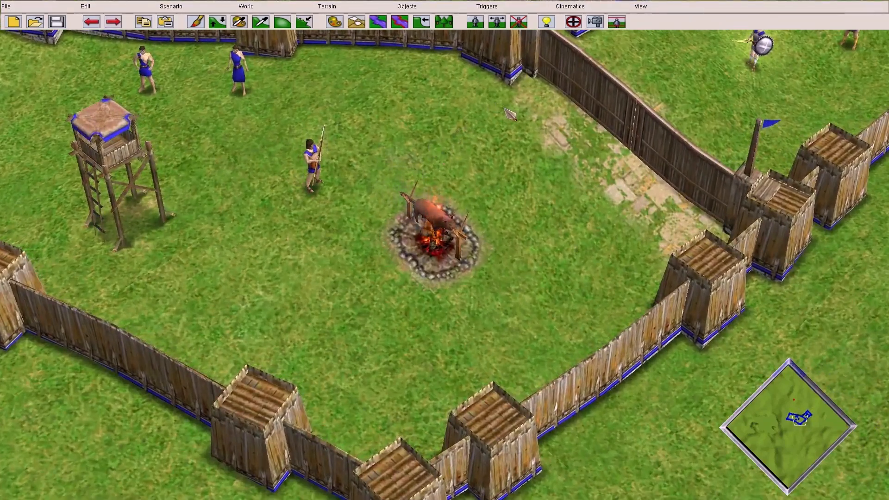
{"action": "scroll", "coordinate": [506, 120], "scroll_direction": "up", "scroll_amount": 2}
{"action": "scroll", "coordinate": [540, 117], "scroll_direction": "up", "scroll_amount": 4, "text": "ctrl"}
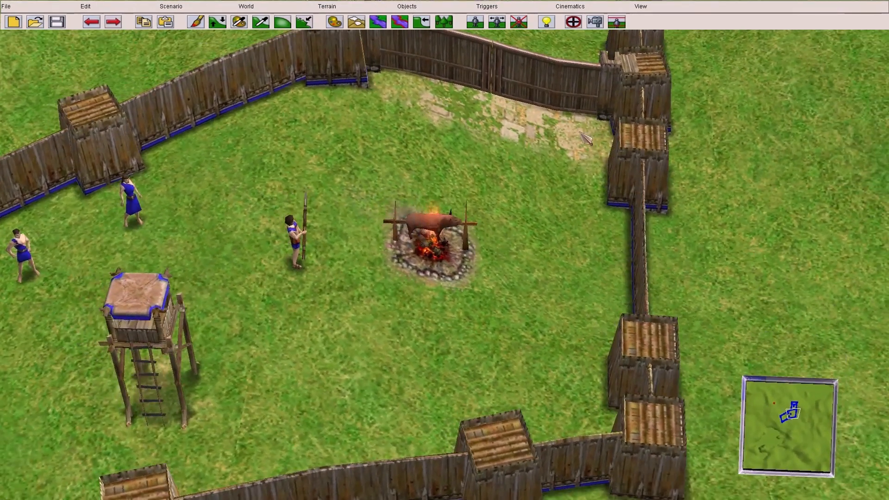
{"action": "scroll", "coordinate": [579, 130], "scroll_direction": "down", "scroll_amount": 2}
{"action": "scroll", "coordinate": [579, 130], "scroll_direction": "up", "scroll_amount": 2}
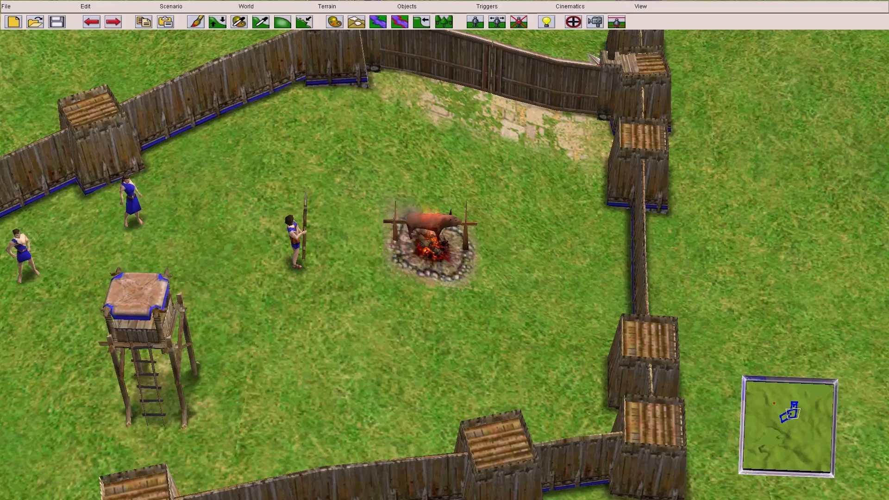
{"action": "left_click", "coordinate": [595, 22]}
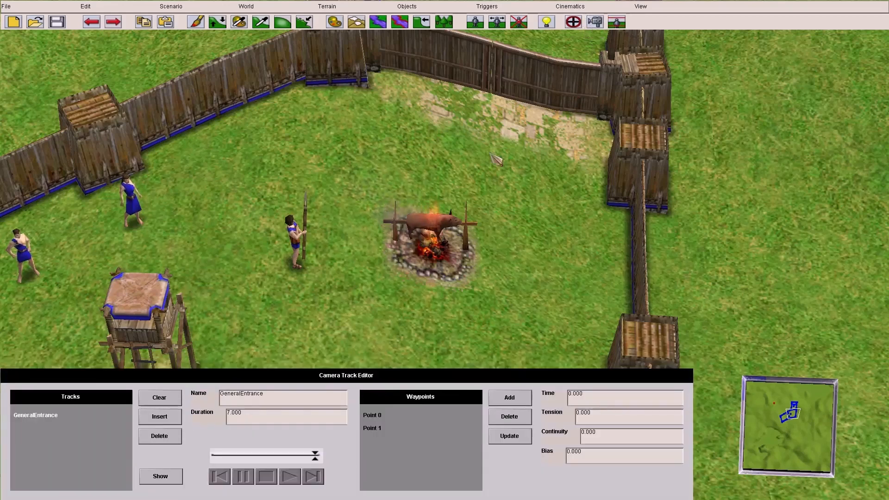
{"action": "left_click", "coordinate": [159, 418]}
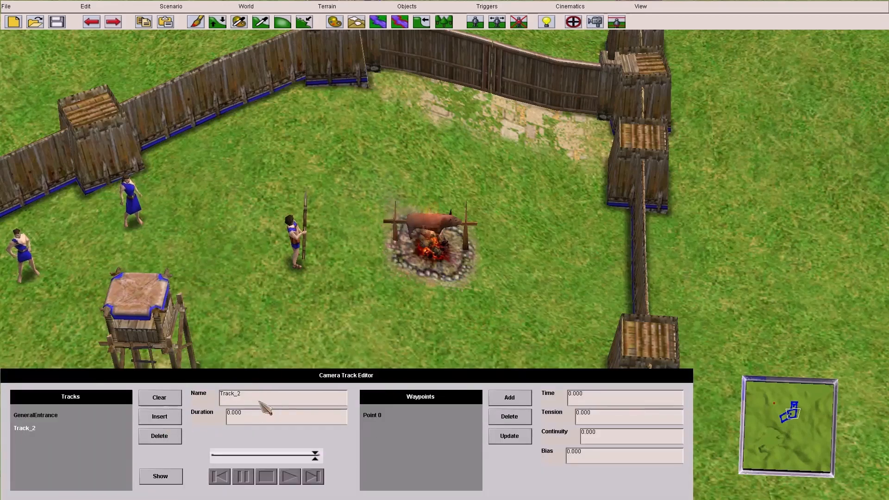
{"action": "double_click", "coordinate": [260, 400]}
{"action": "type", "text": "Dialogue"}
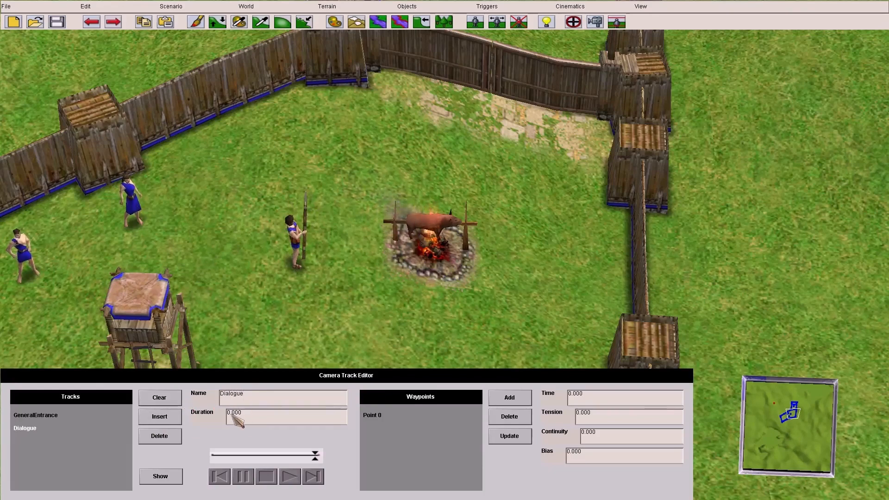
{"action": "left_click_drag", "start_coordinate": [231, 413], "coordinate": [222, 412]}
{"action": "type", "text": "15"}
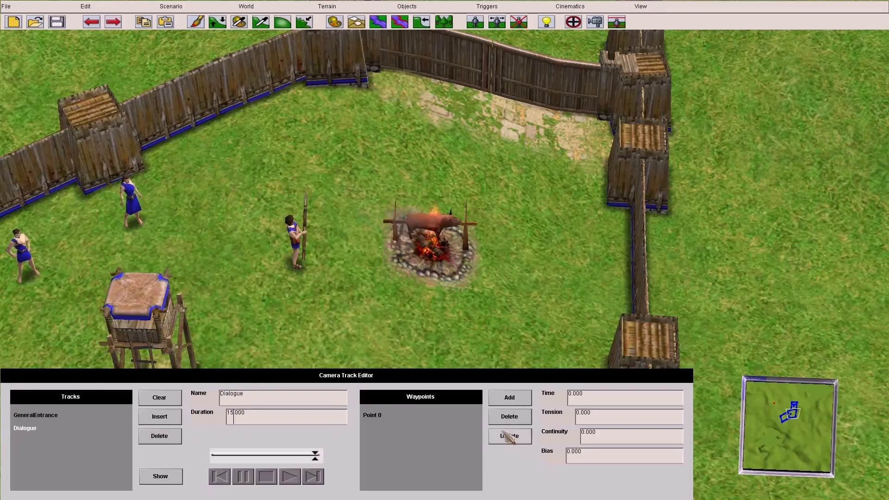
- Add a second waypoint at 15 seconds to the Dialogue camera track and preview the track
{"action": "left_click", "coordinate": [509, 397]}
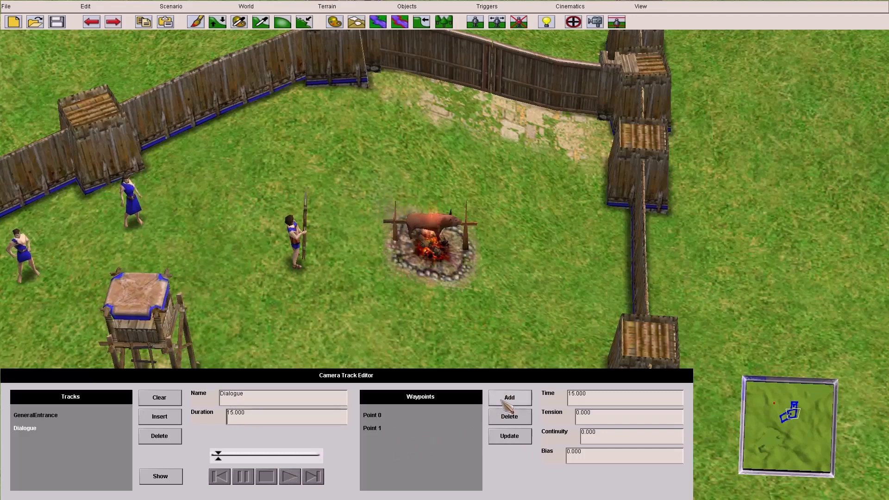
{"action": "left_click", "coordinate": [290, 477]}
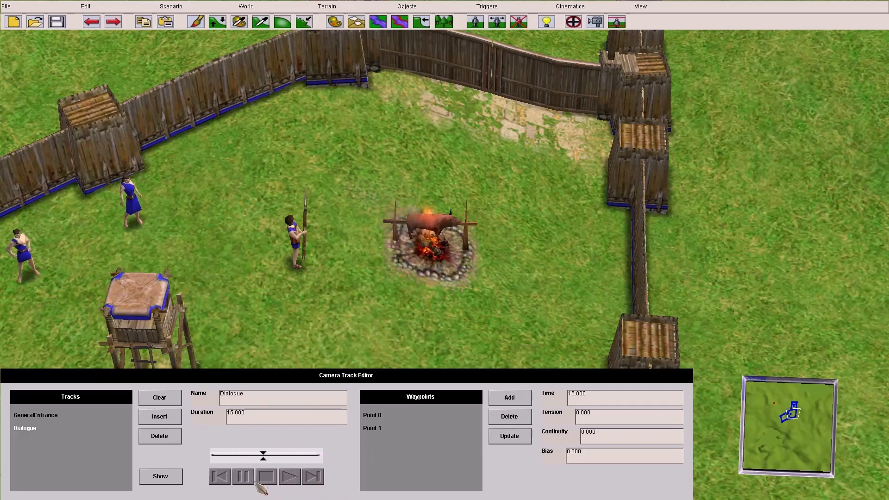
{"action": "key", "text": "Escape"}
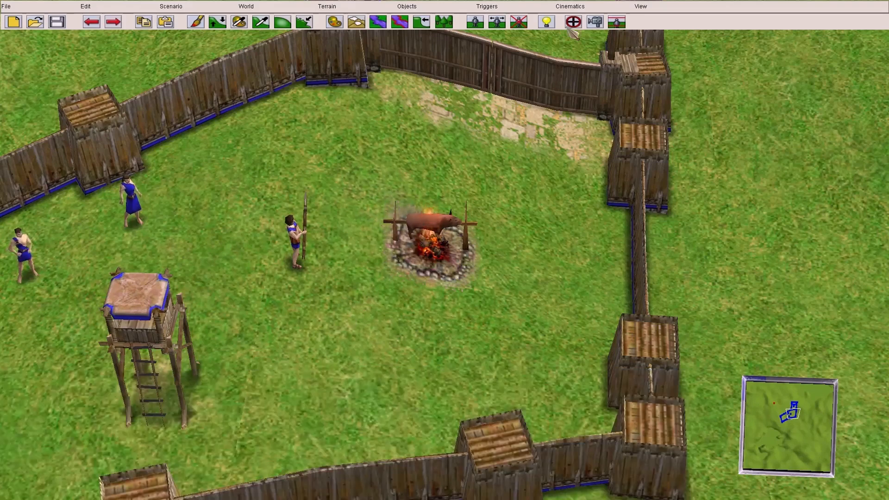
- Insert a new trigger after CinematicEnd and name it Dialogue
{"action": "left_click", "coordinate": [574, 23]}
{"action": "left_click", "coordinate": [179, 406]}
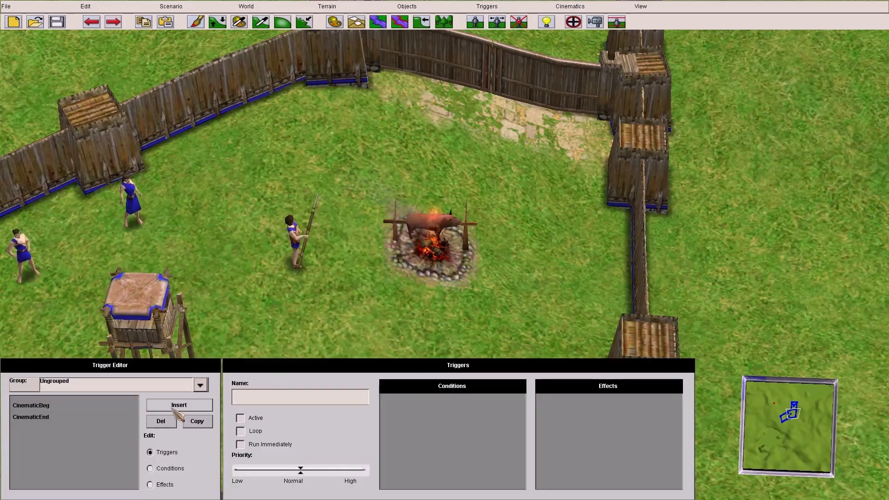
{"action": "left_click", "coordinate": [171, 469]}
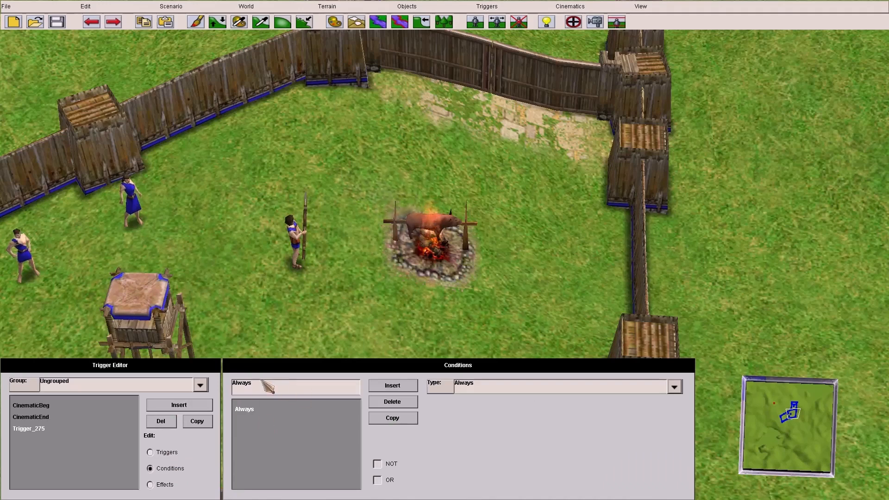
{"action": "left_click", "coordinate": [187, 452]}
{"action": "double_click", "coordinate": [282, 394]}
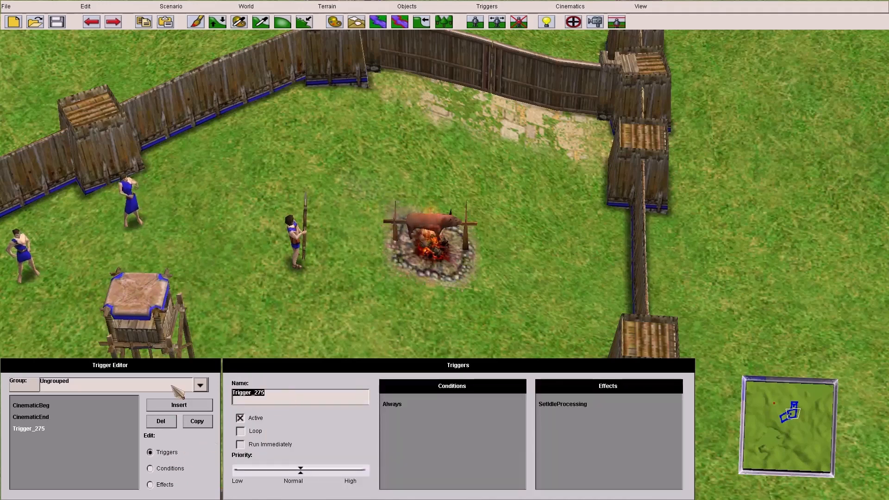
{"action": "type", "text": "Dialogue"}
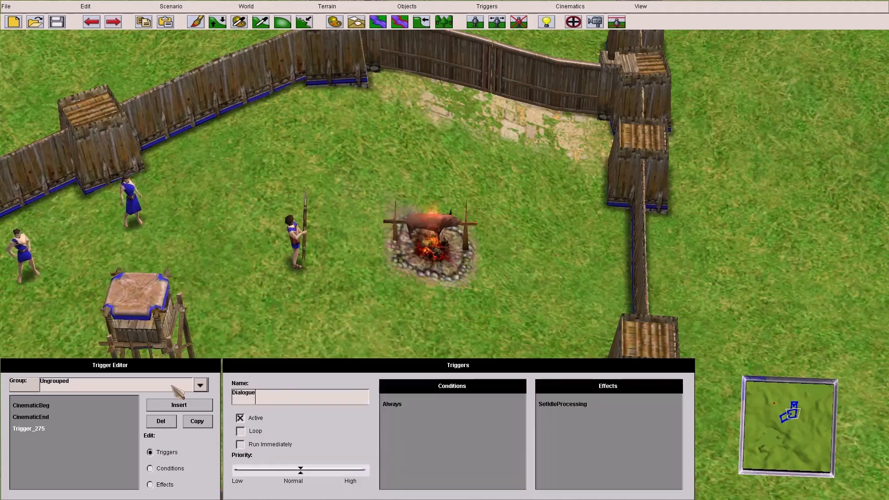
- Change the Dialogue trigger's condition to a 7-second Timer and set the CinematicEnd trigger's Timer to 22 seconds
{"action": "left_click", "coordinate": [178, 467]}
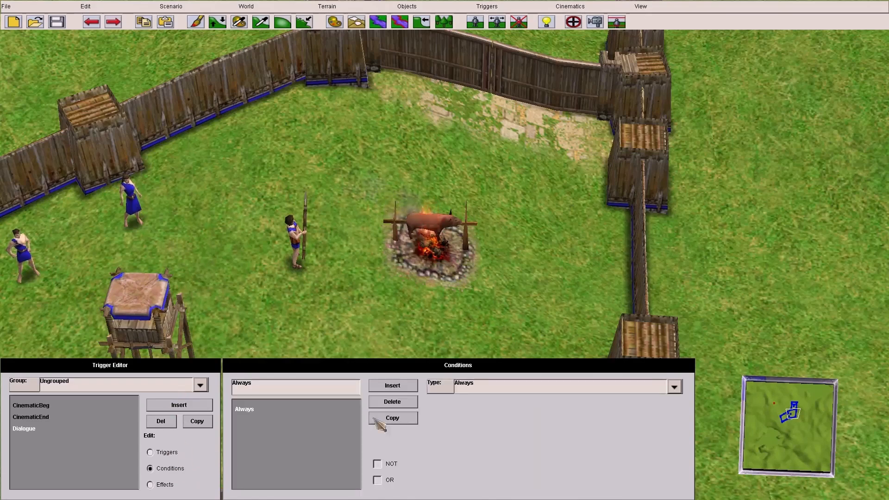
{"action": "left_click", "coordinate": [475, 388]}
{"action": "scroll", "coordinate": [476, 308], "scroll_direction": "down", "scroll_amount": 5}
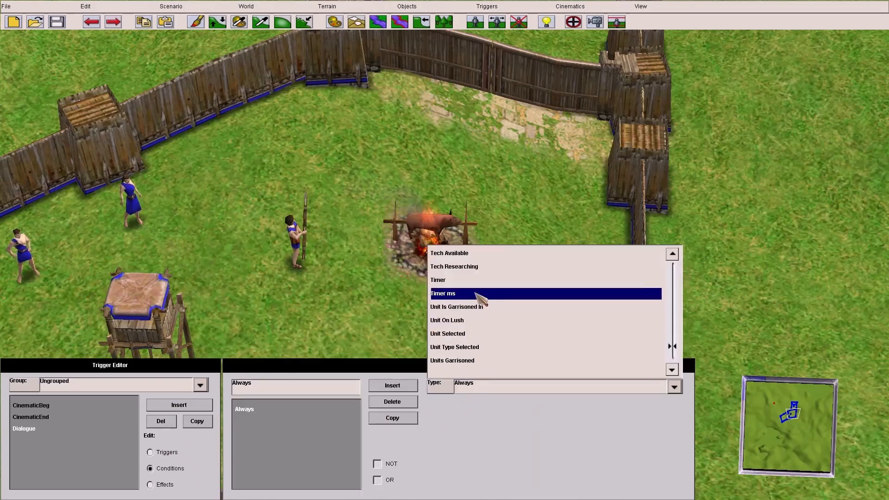
{"action": "left_click", "coordinate": [477, 294]}
{"action": "left_click", "coordinate": [531, 402]}
{"action": "type", "text": "7"}
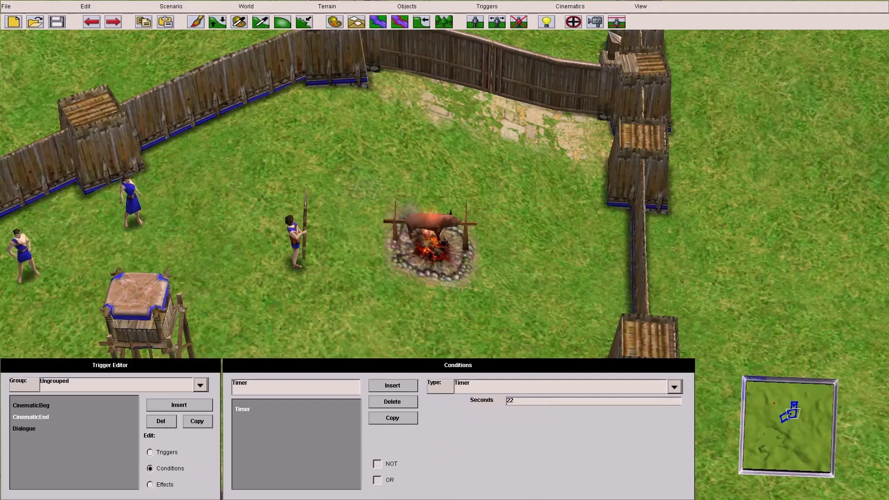
- Check the Dialogue camera track's duration, and check the Dialogue trigger's Timer condition
{"action": "left_click", "coordinate": [595, 22]}
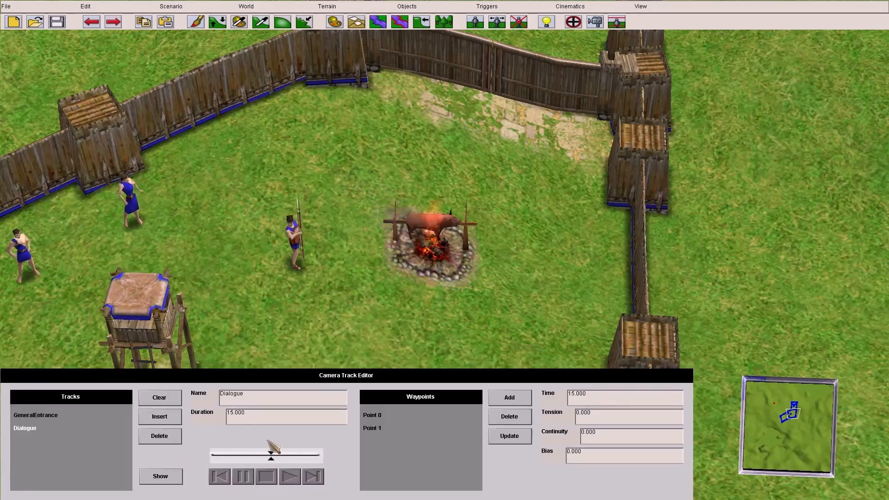
{"action": "left_click", "coordinate": [574, 22]}
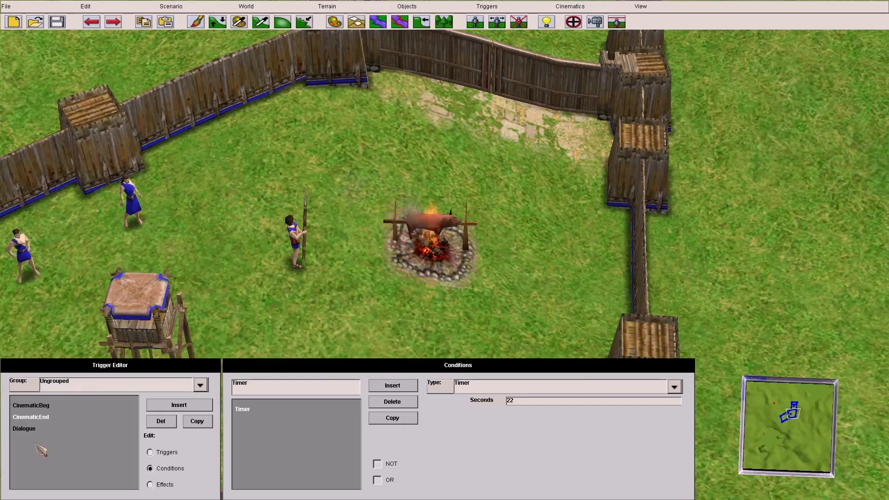
{"action": "left_click", "coordinate": [24, 432]}
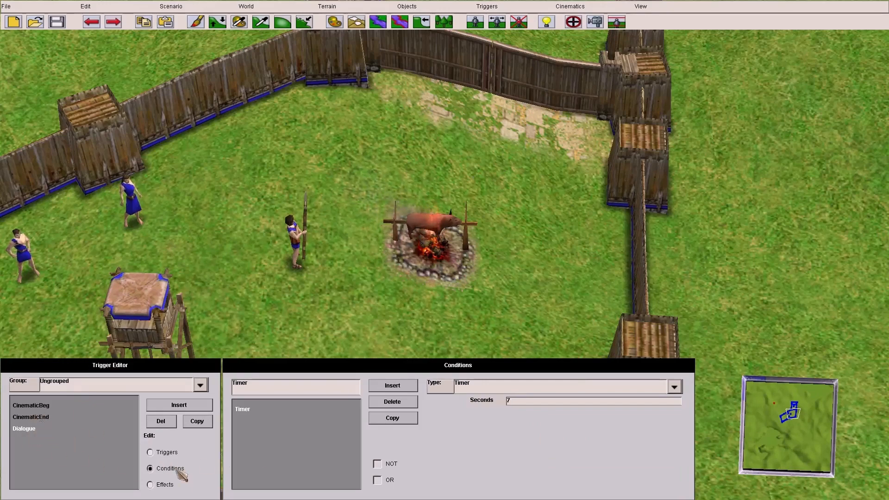
- Change the Dialogue trigger's effect to Camera Track and assign the Dialogue camera track to it
{"action": "left_click", "coordinate": [172, 485]}
{"action": "left_click", "coordinate": [509, 384]}
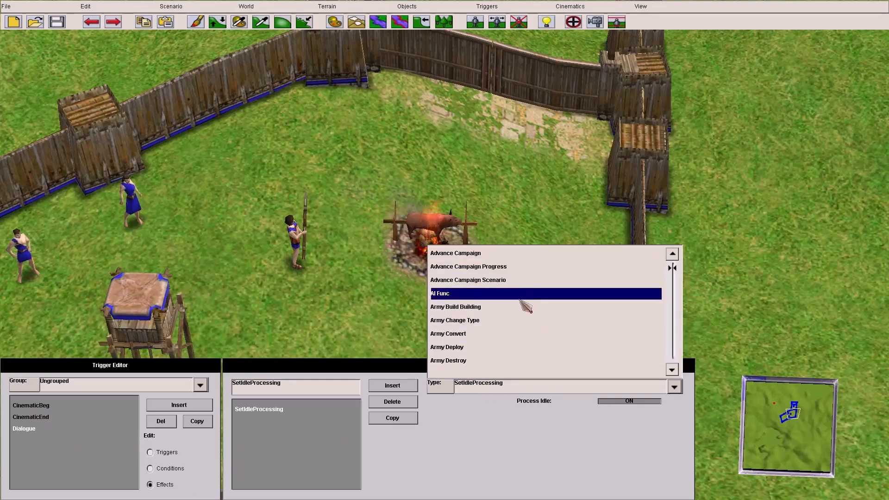
{"action": "scroll", "coordinate": [502, 343], "scroll_direction": "down", "scroll_amount": 6}
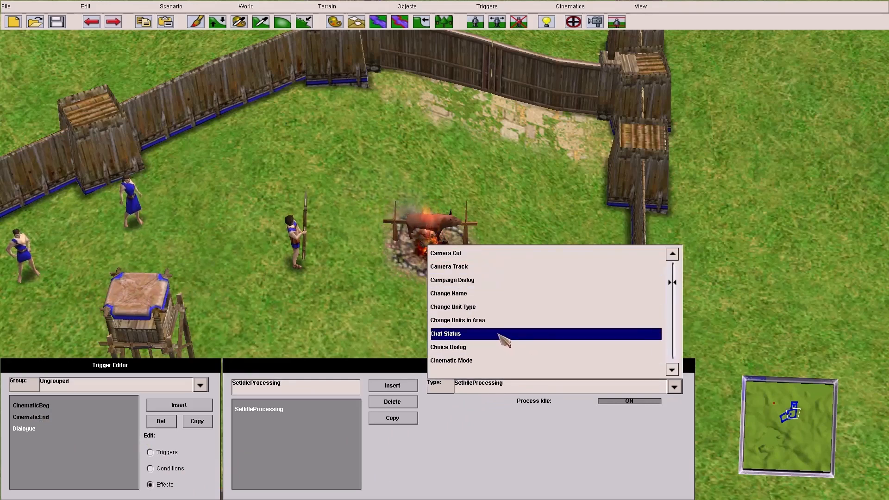
{"action": "left_click", "coordinate": [489, 268]}
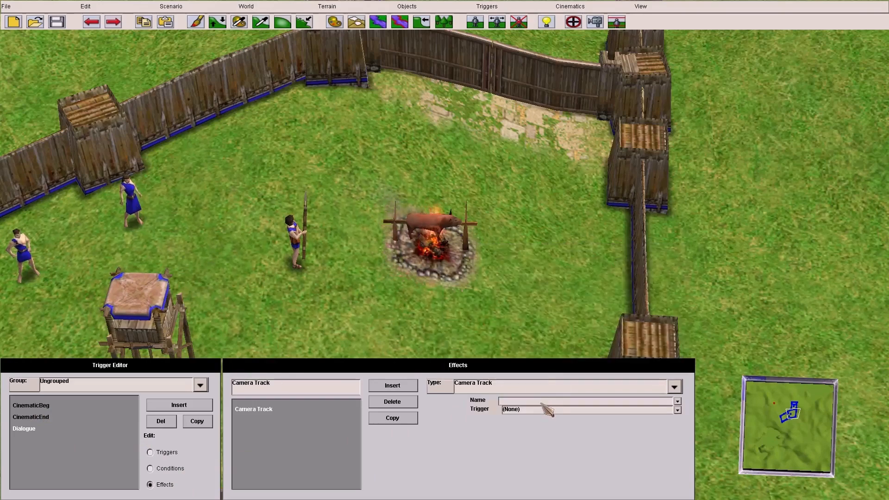
{"action": "left_click", "coordinate": [546, 409]}
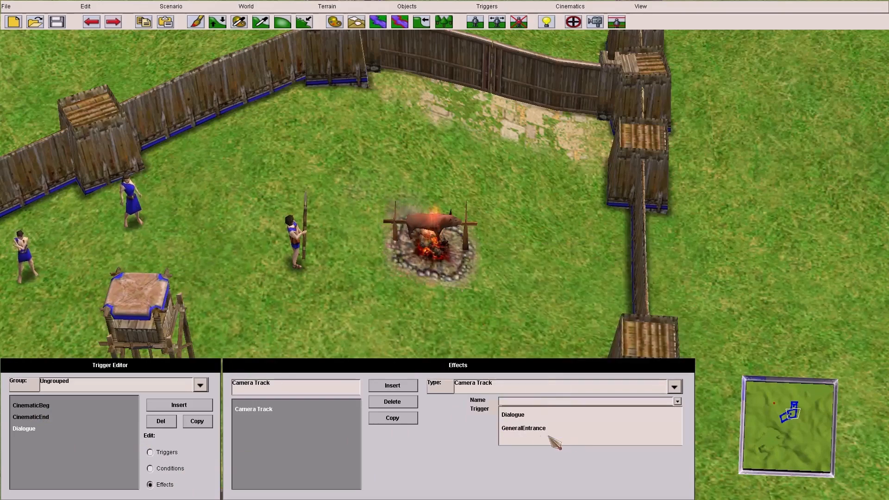
{"action": "left_click", "coordinate": [532, 415]}
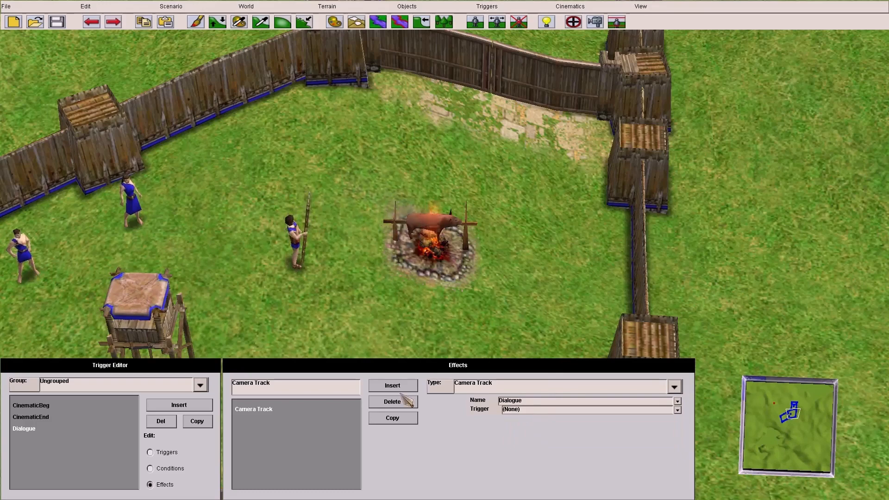
- Add a Camera Cut effect to the Dialogue trigger, select the hoplite near the campfire and show the cut
{"action": "left_click", "coordinate": [393, 386]}
{"action": "left_click", "coordinate": [483, 389]}
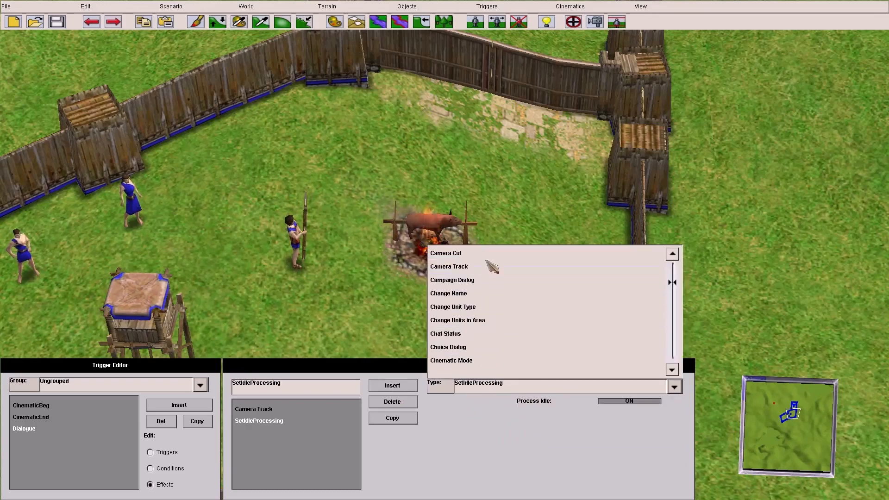
{"action": "left_click", "coordinate": [488, 257]}
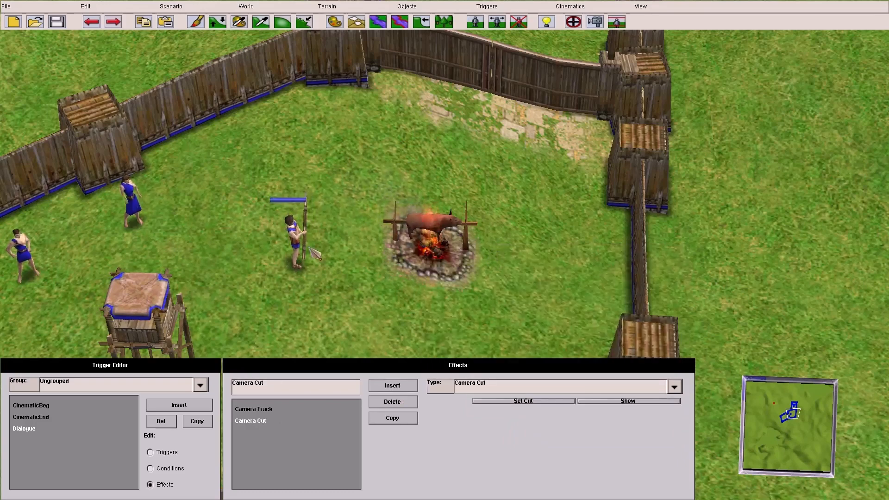
{"action": "left_click", "coordinate": [306, 264]}
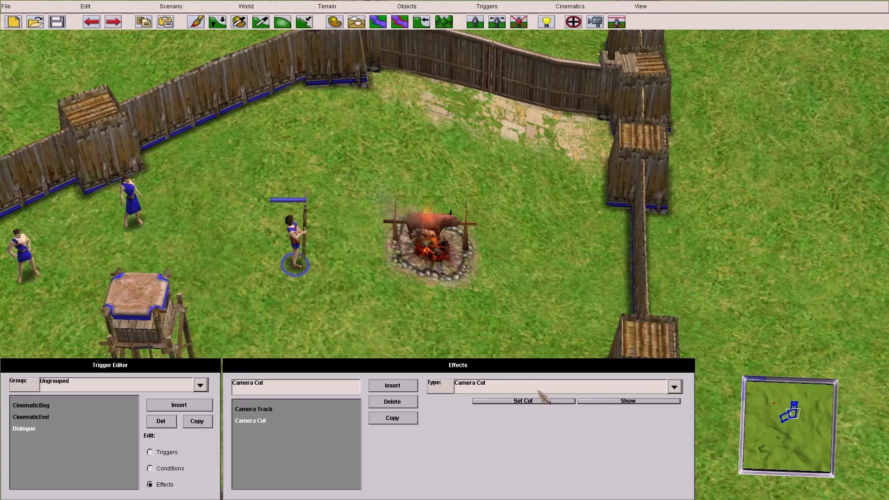
{"action": "left_click", "coordinate": [604, 401]}
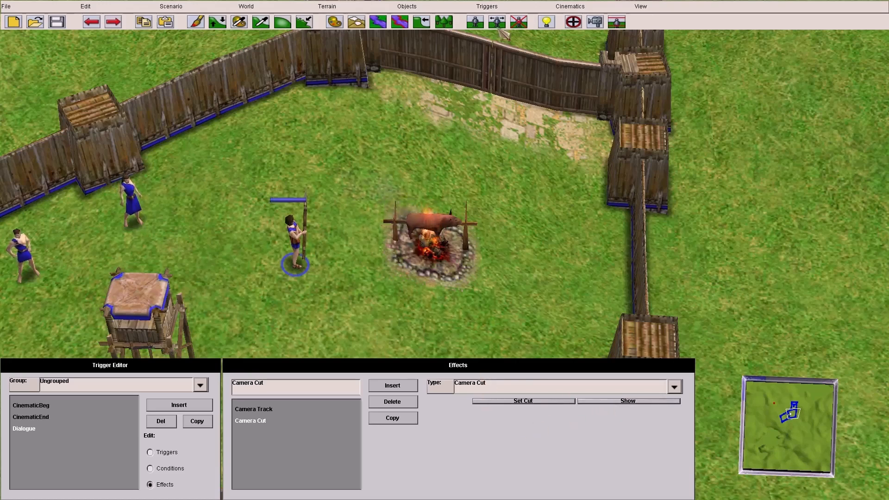
- Add a Sound Filename effect to the Dialogue trigger with the subtitle "Hoplite: The atleatean Sir, they attacked the island."
{"action": "left_click", "coordinate": [393, 385]}
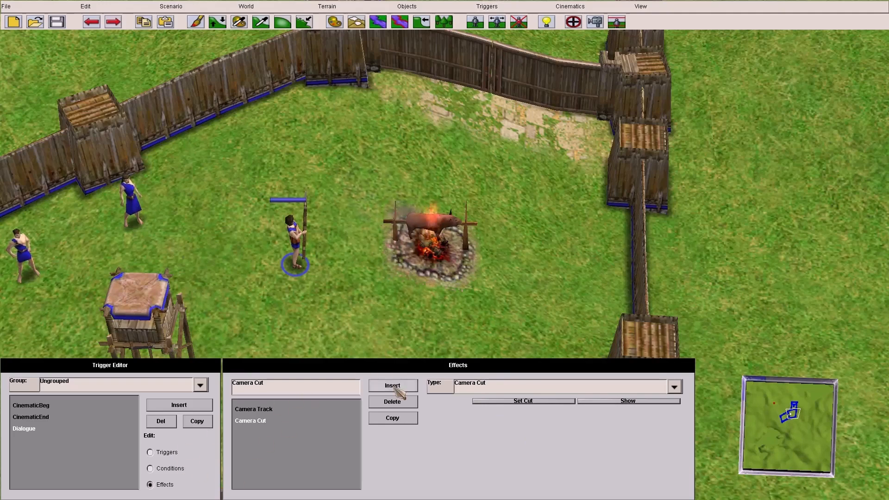
{"action": "left_click", "coordinate": [513, 390]}
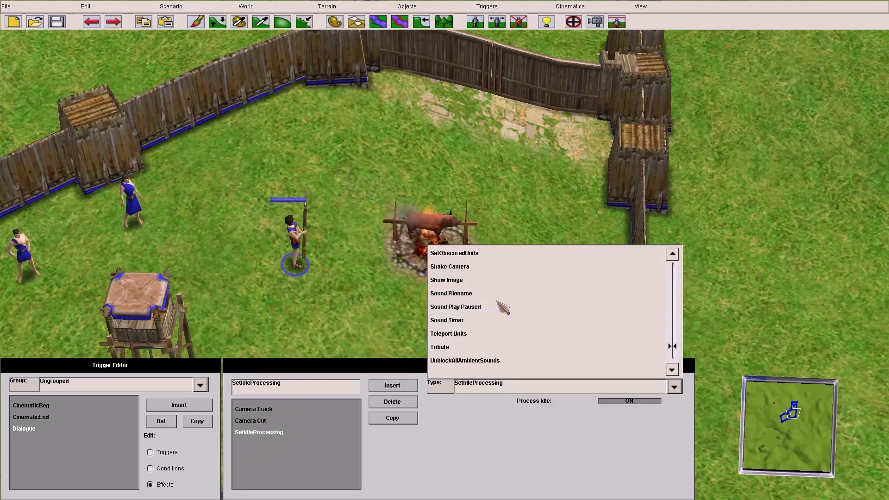
{"action": "left_click", "coordinate": [504, 295]}
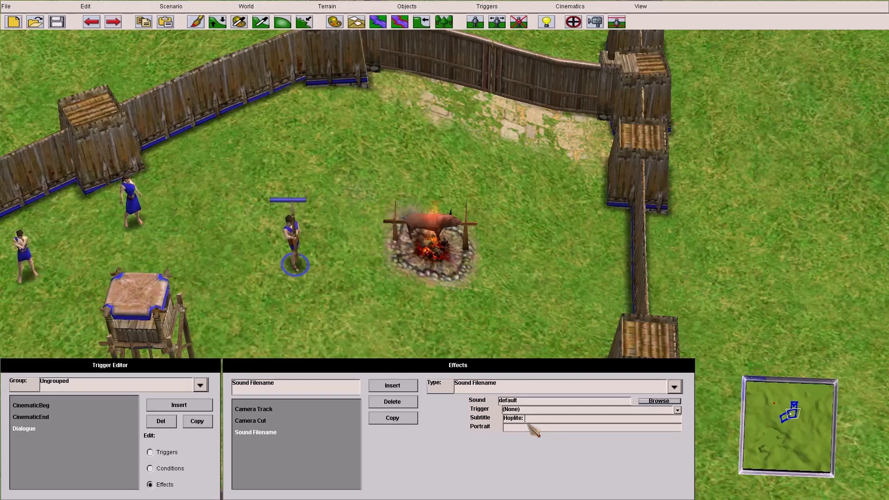
{"action": "type", "text": "The"}
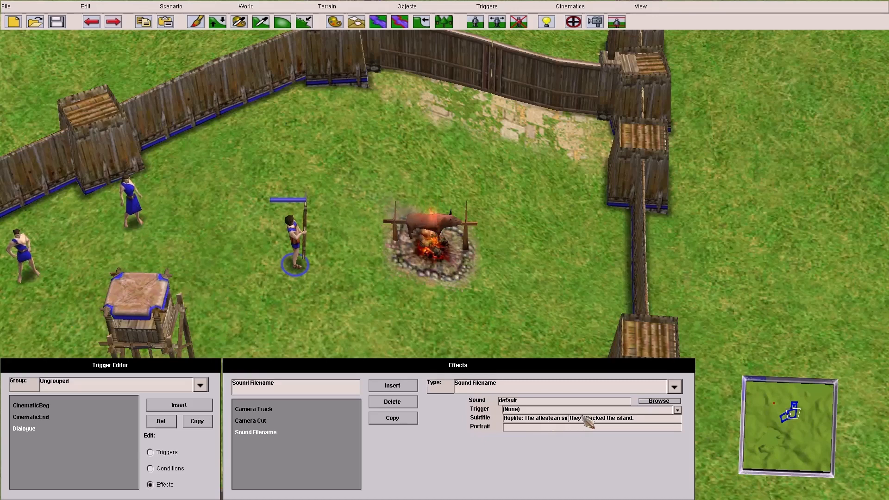
{"action": "type", "text": ","}
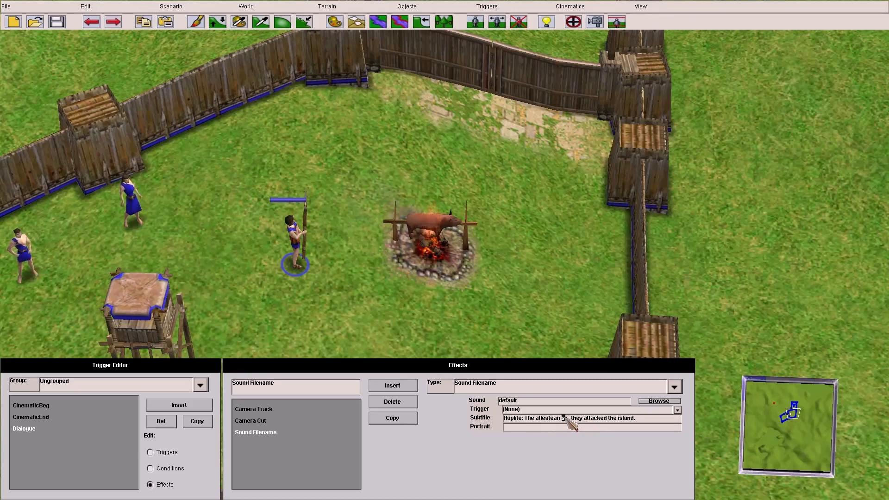
{"action": "type", "text": "S"}
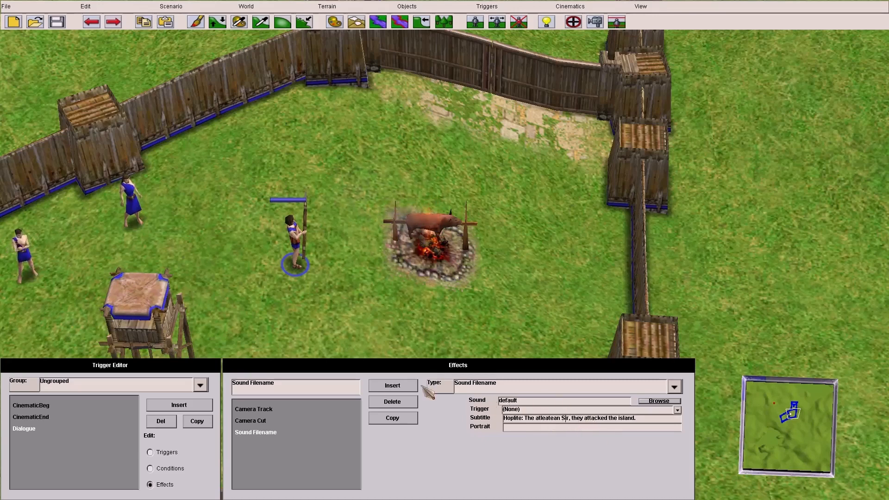
- Add another effect to the Dialogue trigger and set its type to Set Animation
{"action": "left_click", "coordinate": [393, 385]}
{"action": "left_click", "coordinate": [500, 388]}
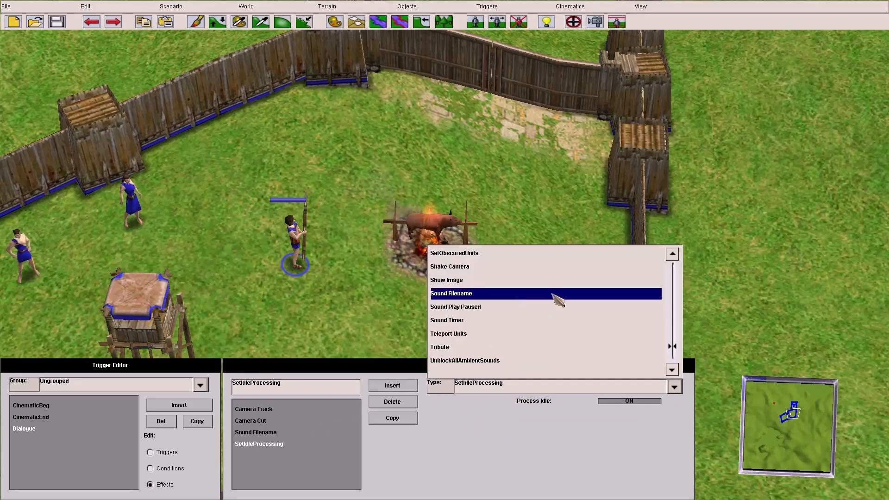
{"action": "scroll", "coordinate": [513, 290], "scroll_direction": "up", "scroll_amount": 2}
{"action": "scroll", "coordinate": [514, 292], "scroll_direction": "down", "scroll_amount": 2}
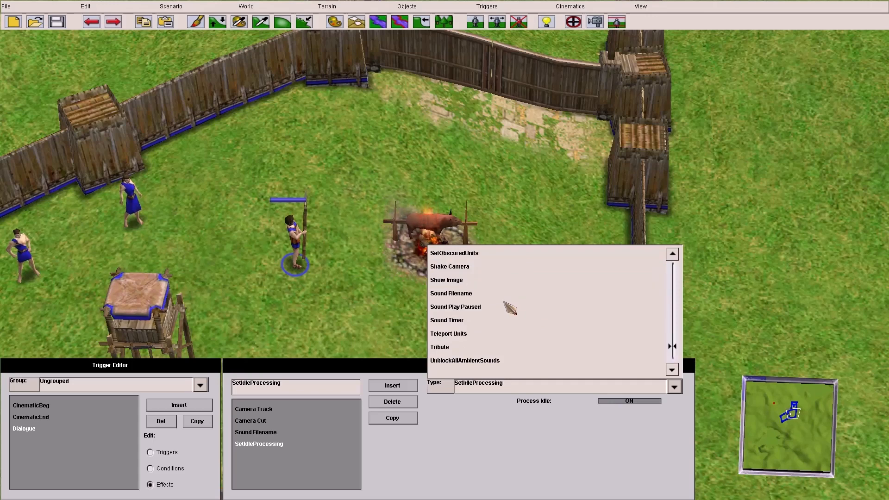
{"action": "scroll", "coordinate": [509, 296], "scroll_direction": "up", "scroll_amount": 8}
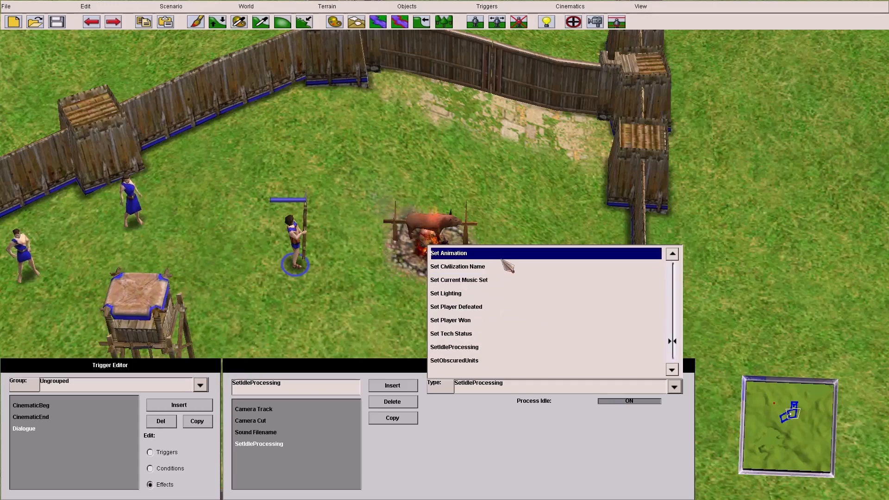
{"action": "left_click", "coordinate": [502, 257]}
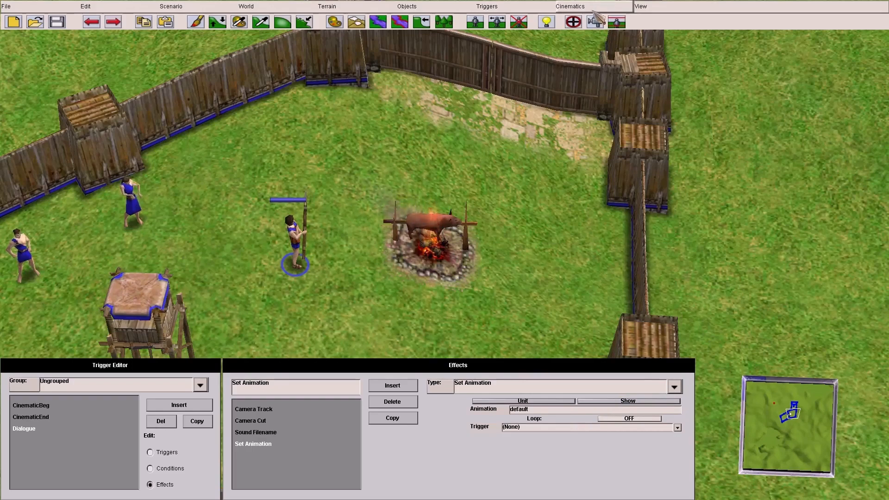
- View the hoplite's Cinematic animations and preview models\Hop_08SirTheTroj.grn on the unit
{"action": "left_click", "coordinate": [570, 6]}
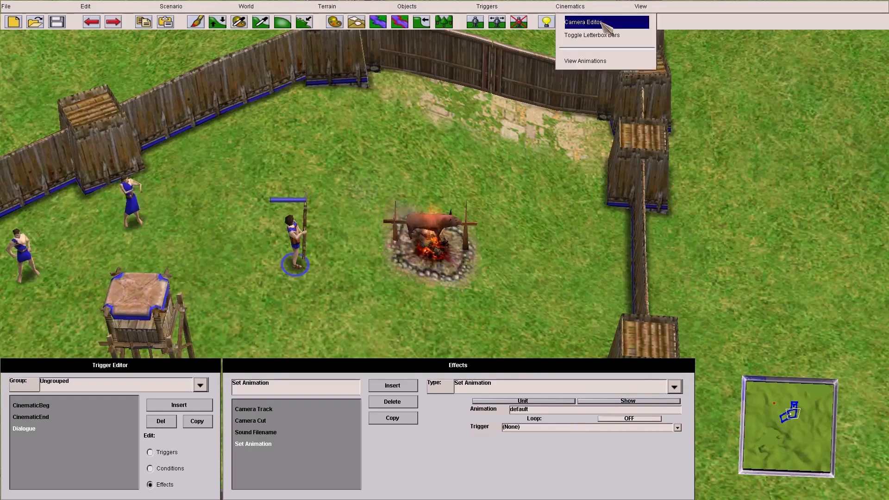
{"action": "left_click", "coordinate": [625, 63]}
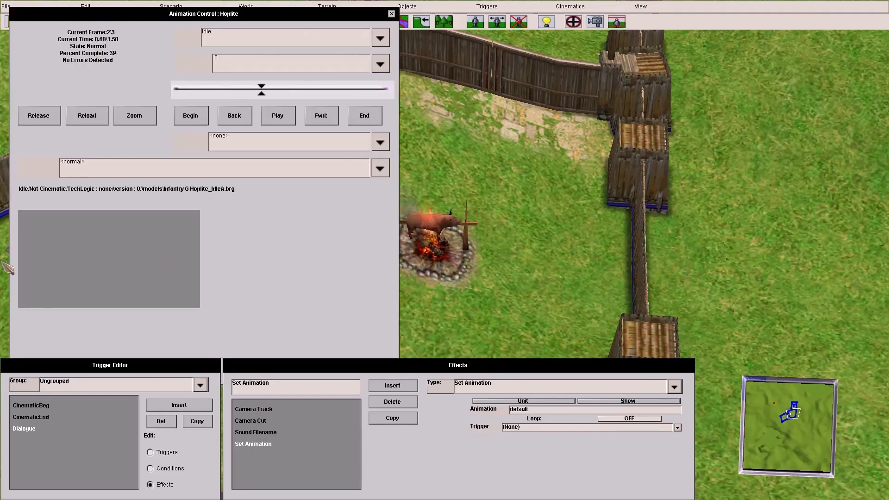
{"action": "left_click", "coordinate": [229, 44]}
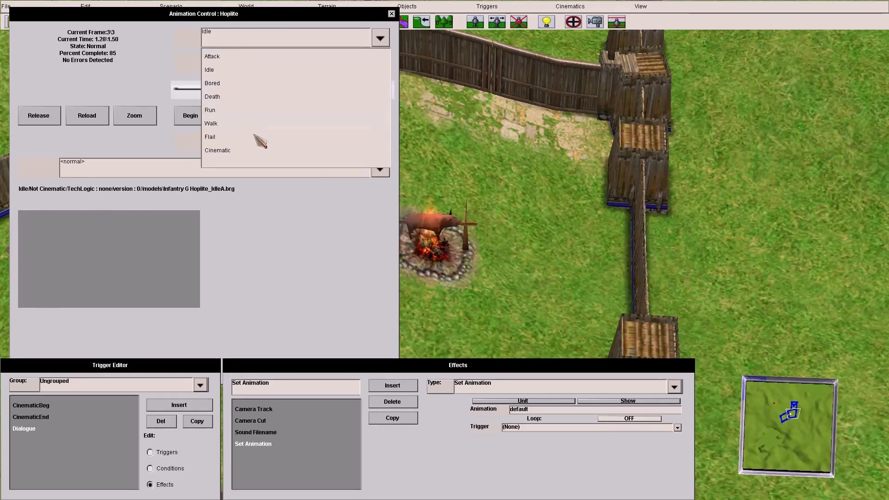
{"action": "left_click", "coordinate": [254, 150]}
{"action": "left_click", "coordinate": [228, 170]}
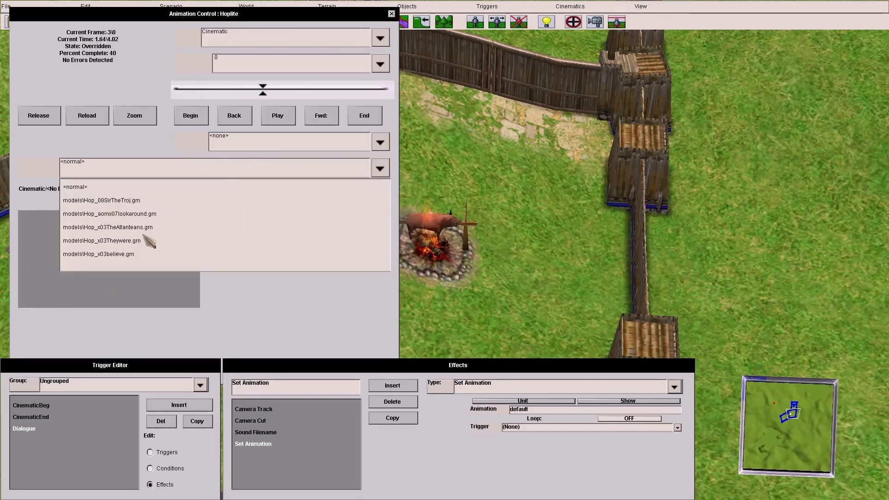
{"action": "left_click", "coordinate": [298, 20]}
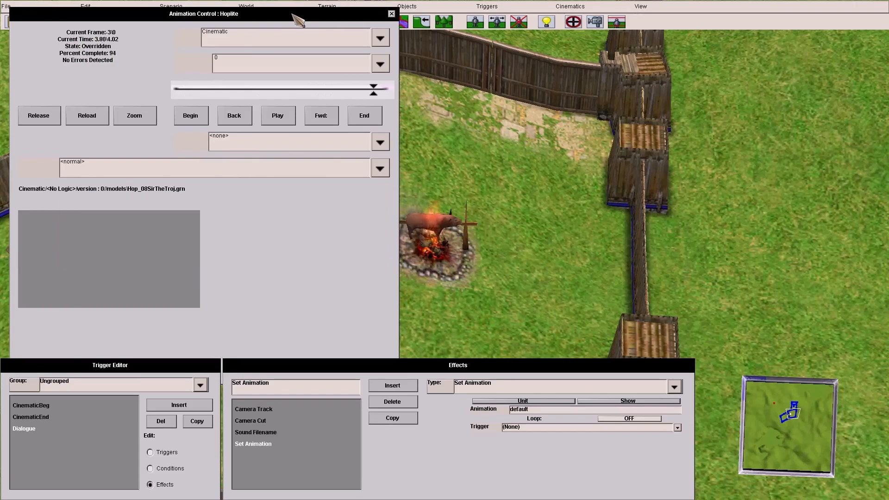
{"action": "left_click_drag", "start_coordinate": [298, 19], "coordinate": [661, 21]}
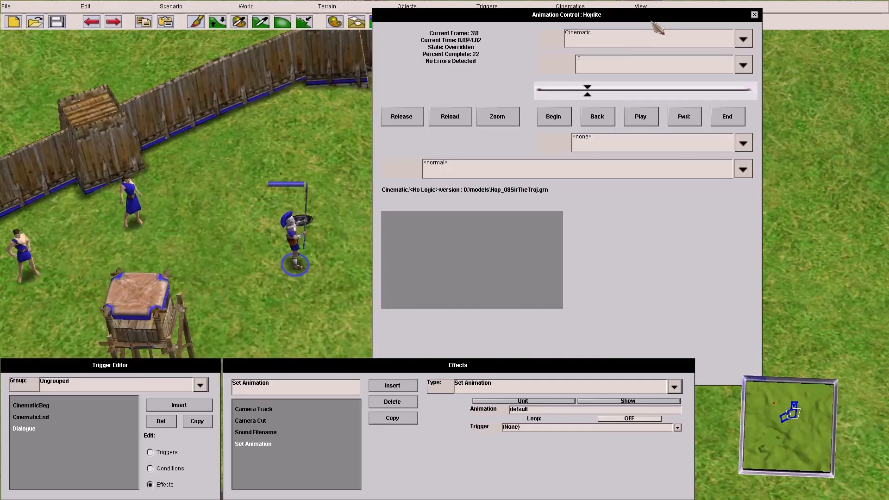
{"action": "left_click", "coordinate": [538, 161]}
{"action": "left_click", "coordinate": [483, 199]}
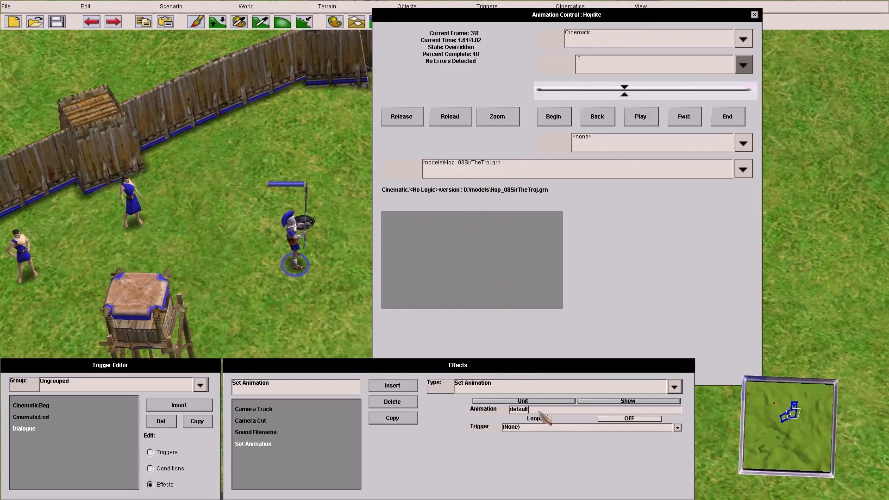
- Set the Set Animation effect's animation to Hop_08SirTheTroj and check the name against the hoplite's animation list
{"action": "double_click", "coordinate": [518, 410]}
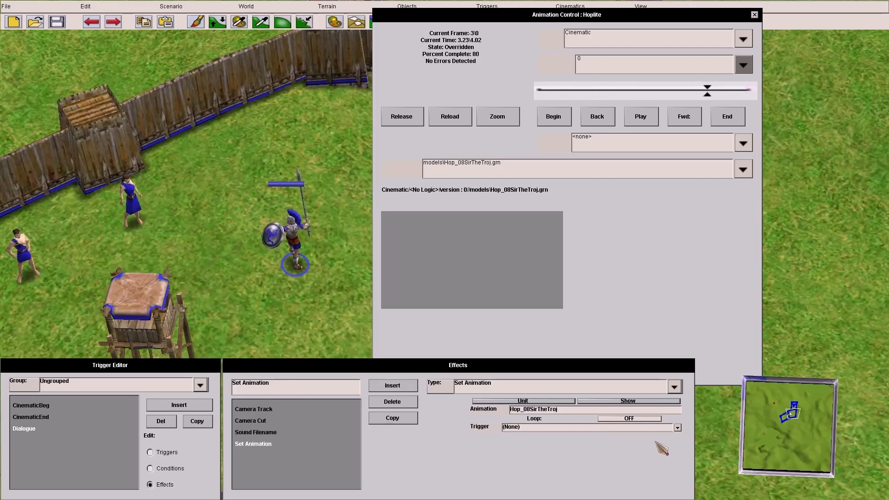
{"action": "left_click", "coordinate": [754, 15]}
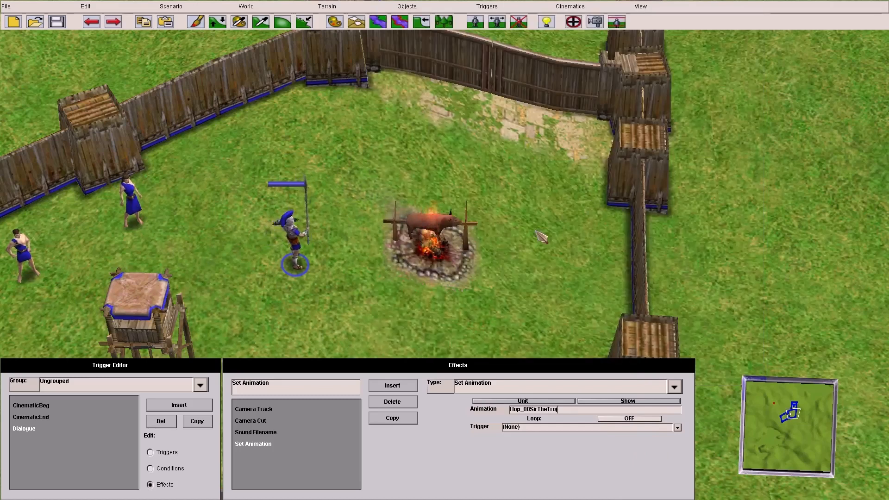
{"action": "left_click", "coordinate": [595, 22]}
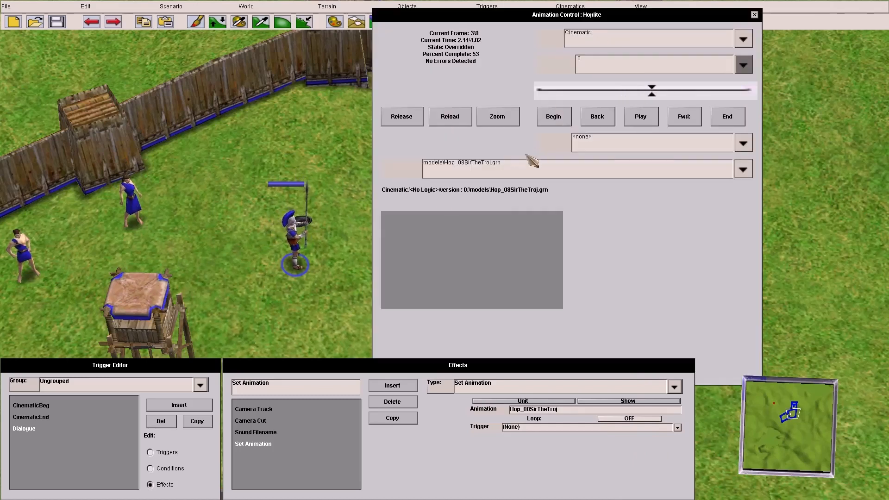
{"action": "left_click", "coordinate": [542, 174]}
{"action": "left_click", "coordinate": [544, 173]}
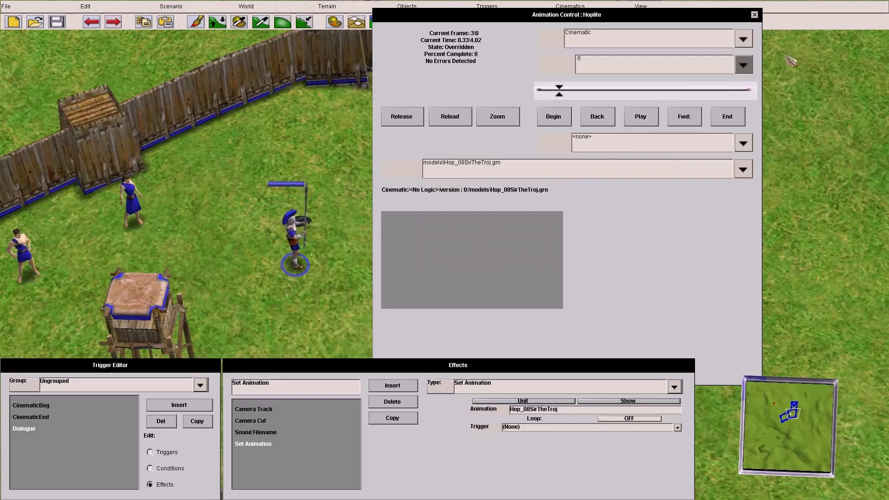
{"action": "left_click", "coordinate": [754, 15]}
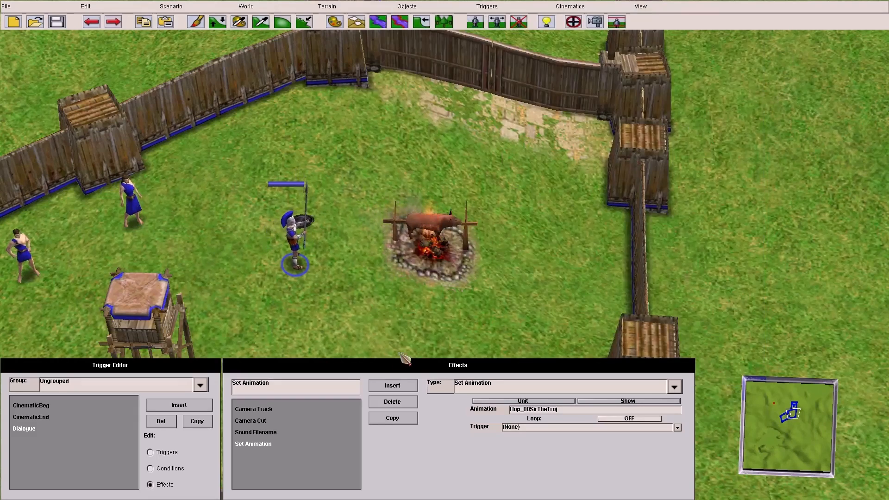
- Insert a new trigger and rename the Dialogue trigger as DialogueA
{"action": "left_click", "coordinate": [197, 420]}
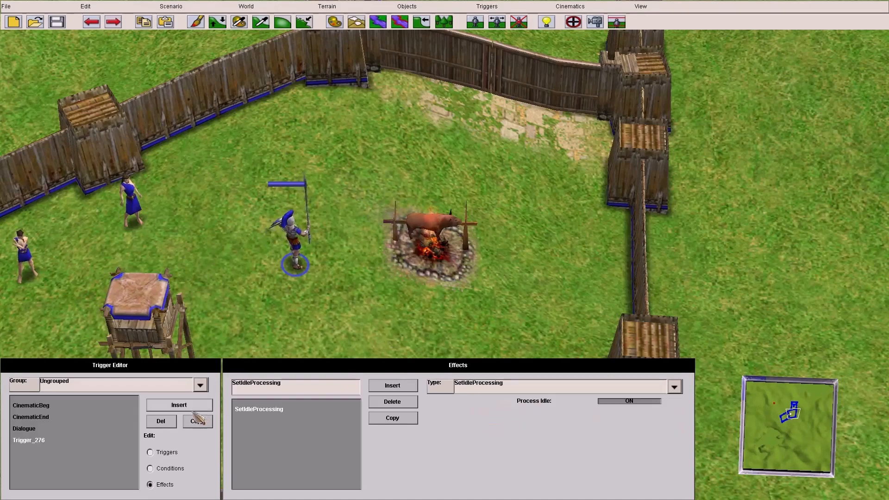
{"action": "left_click", "coordinate": [35, 429]}
{"action": "left_click", "coordinate": [167, 451]}
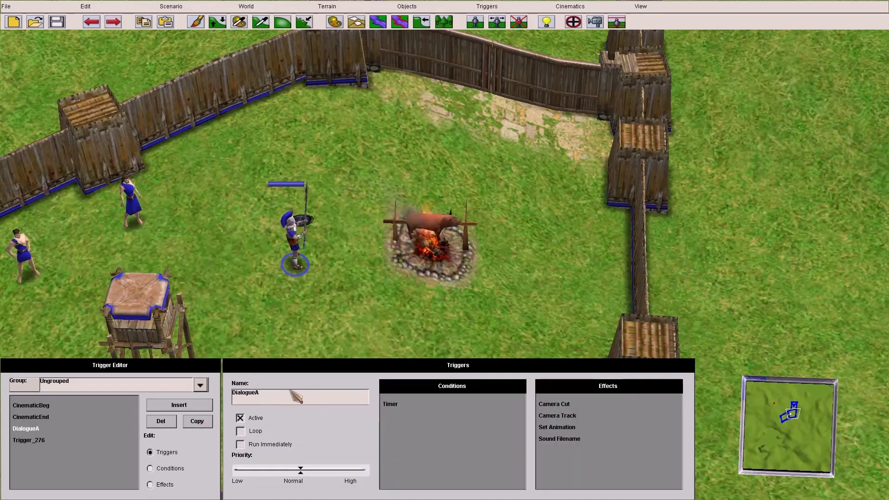
- Delete the unused trigger Trigger_276 listed after DialogueA
{"action": "left_click", "coordinate": [42, 441]}
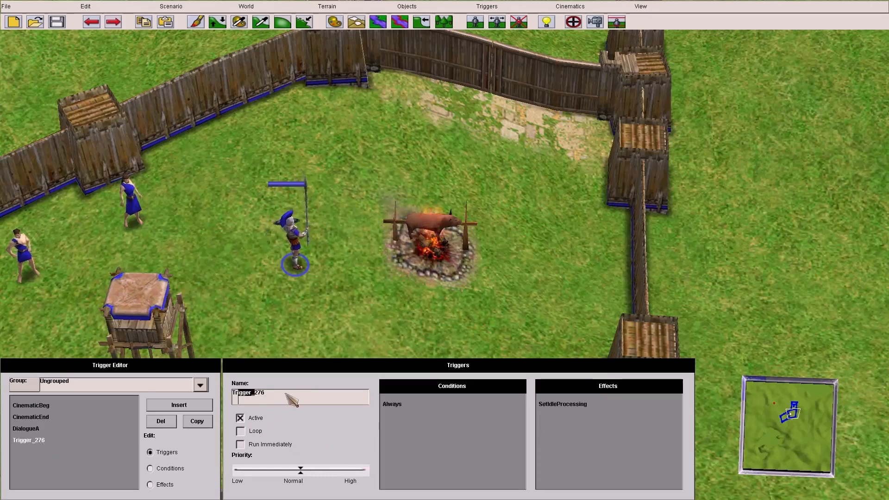
{"action": "left_click_drag", "start_coordinate": [291, 399], "coordinate": [214, 399]}
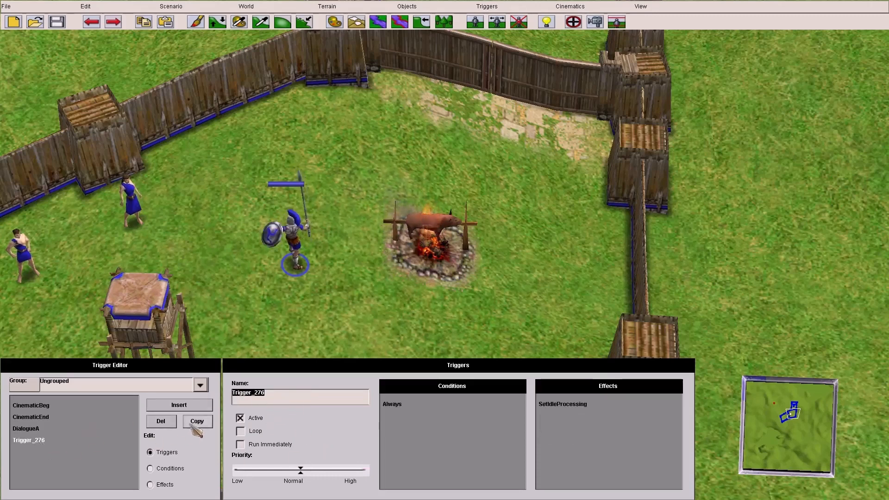
{"action": "left_click", "coordinate": [172, 424]}
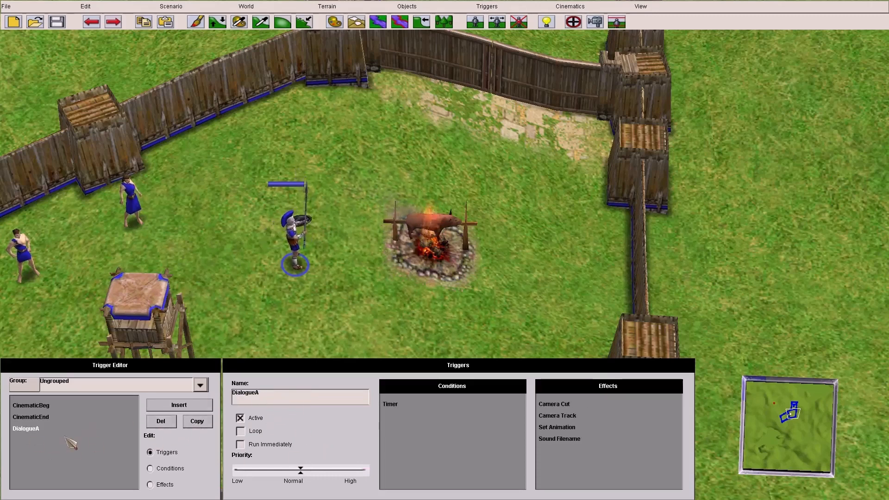
- Copy the DialogueA trigger, name the copy DialogueB and set its Timer condition to 15 seconds
{"action": "left_click", "coordinate": [196, 422]}
{"action": "left_click_drag", "start_coordinate": [258, 397], "coordinate": [229, 393]}
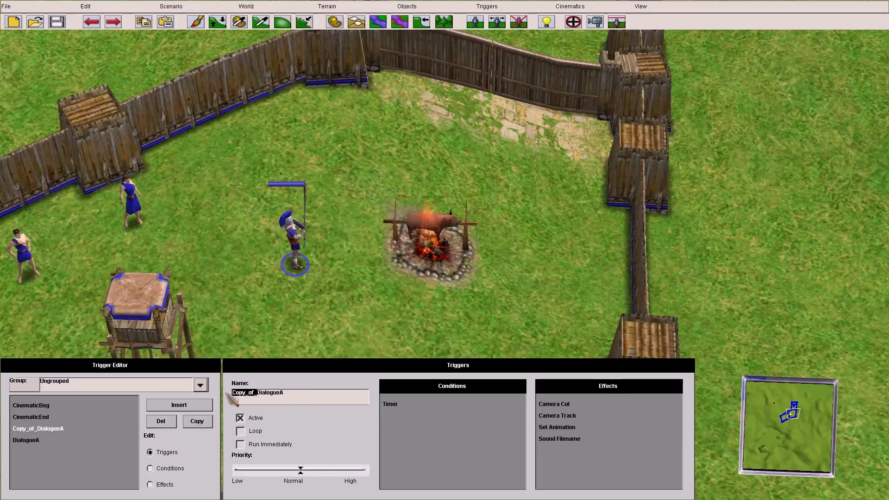
{"action": "key", "text": "BackSpace"}
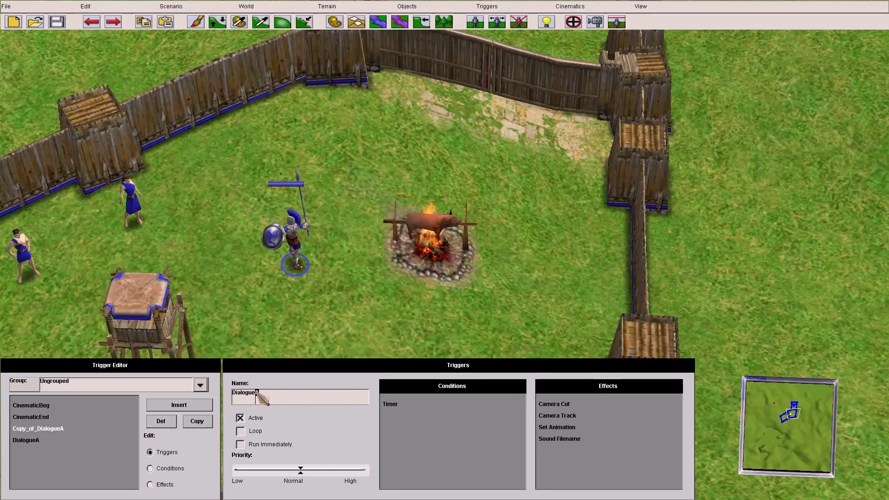
{"action": "left_click", "coordinate": [183, 468]}
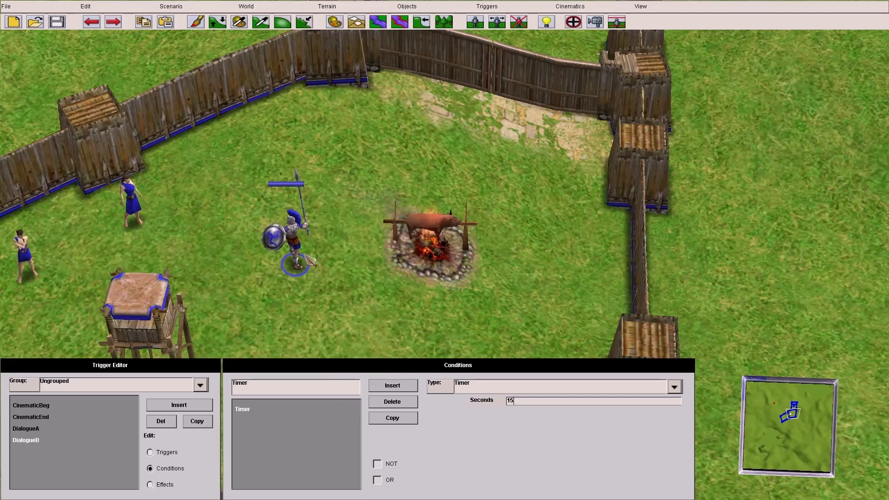
- Delete the Camera Track effect from the DialogueB trigger
{"action": "left_click", "coordinate": [165, 485]}
{"action": "left_click", "coordinate": [258, 412]}
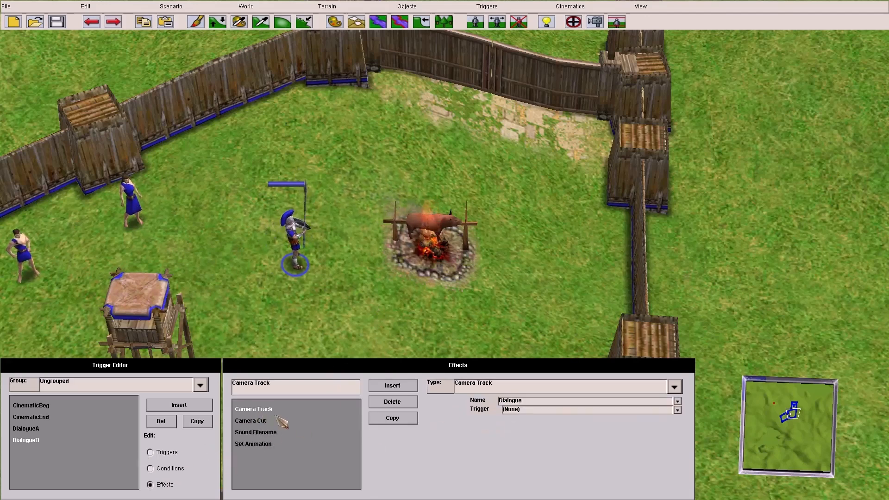
{"action": "left_click", "coordinate": [271, 422]}
{"action": "left_click", "coordinate": [279, 411]}
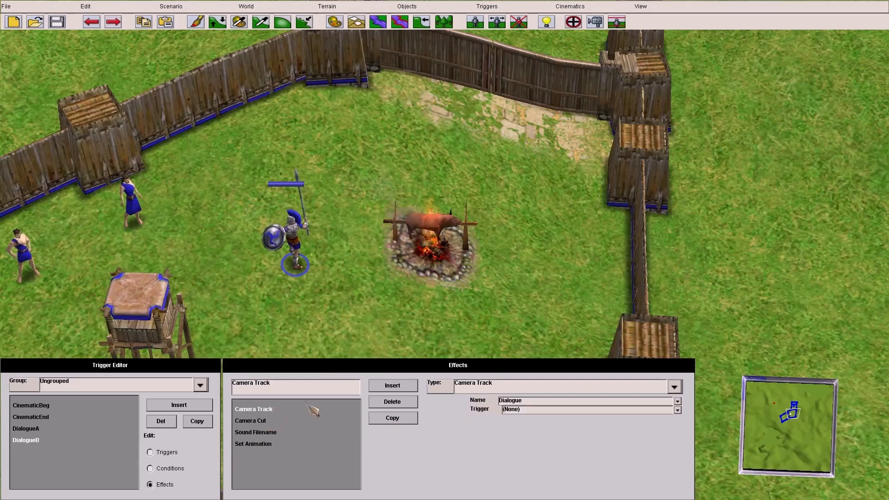
{"action": "left_click", "coordinate": [391, 402]}
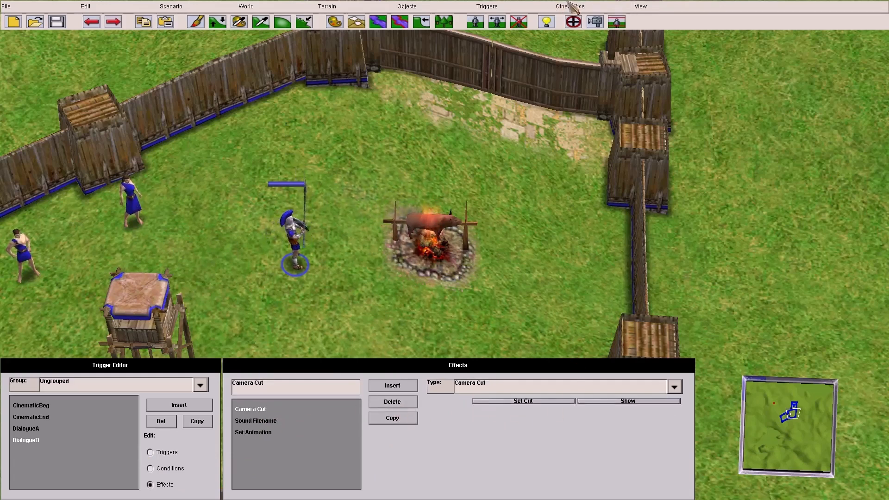
- Preview the Dialogue camera track through to its end in the camera editor
{"action": "left_click", "coordinate": [547, 21]}
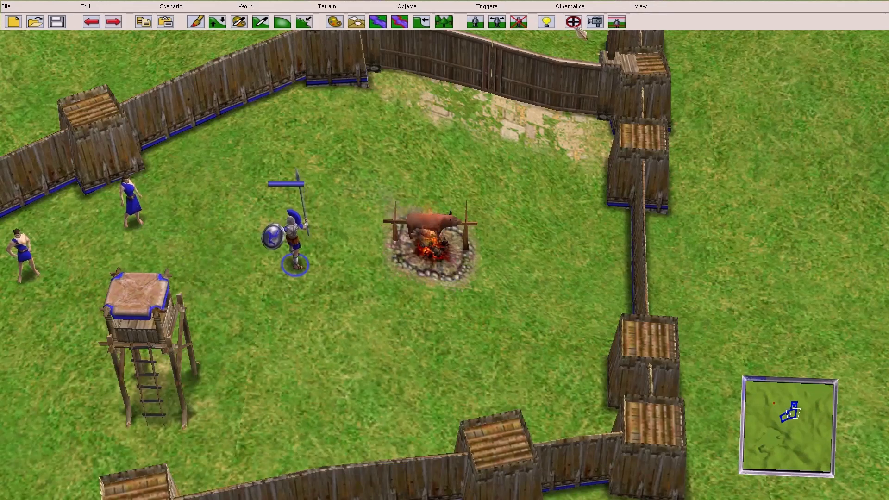
{"action": "left_click", "coordinate": [595, 22]}
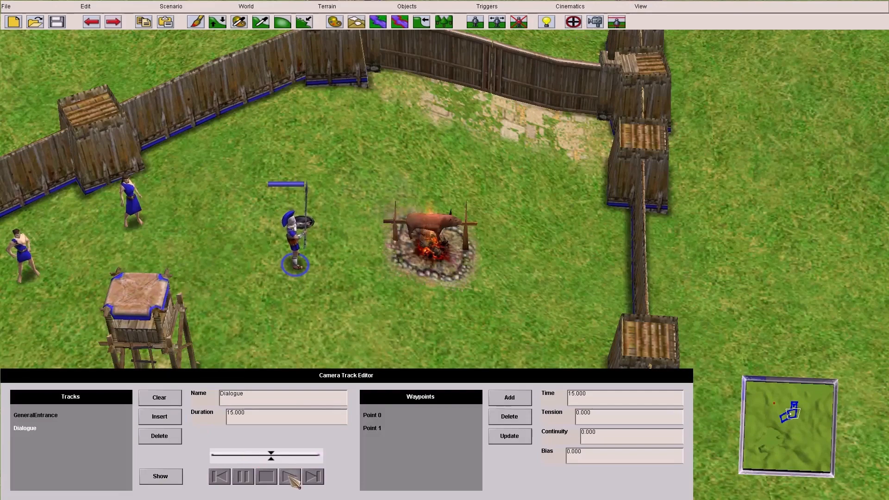
{"action": "left_click_drag", "start_coordinate": [271, 457], "coordinate": [294, 459]}
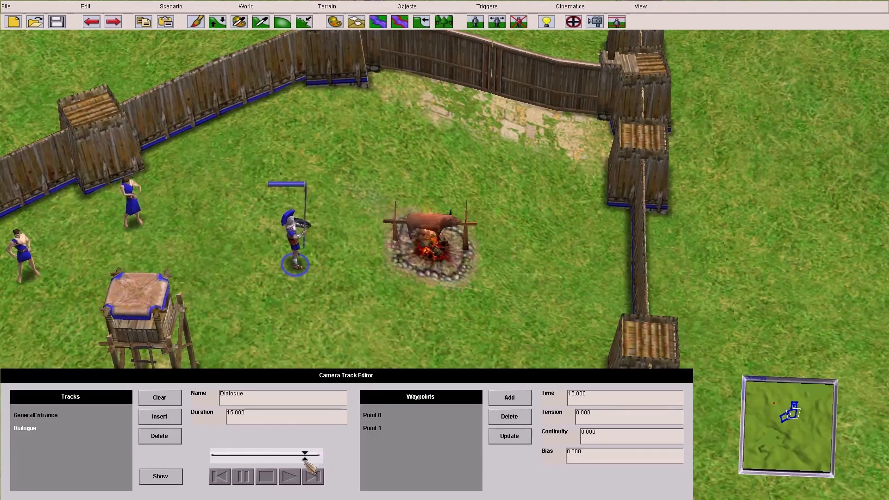
{"action": "left_click", "coordinate": [295, 471]}
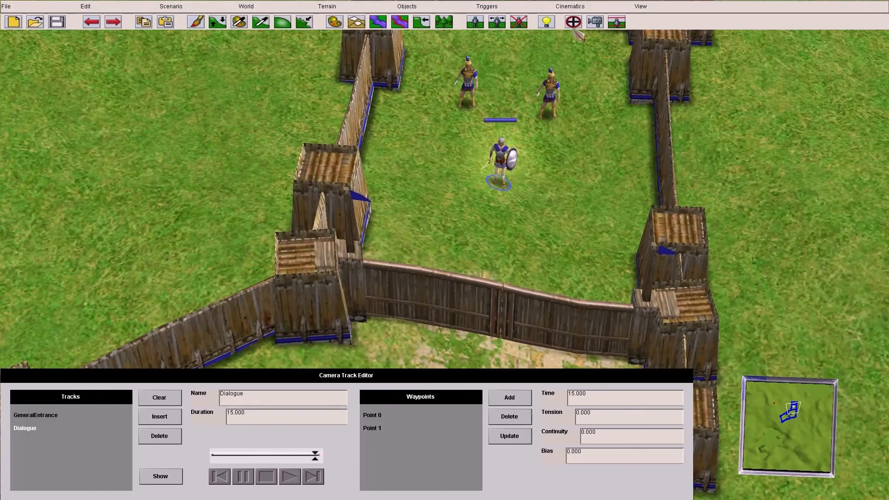
- Set DialogueB's Camera Cut effect to a view over the gate and the general's enclosure
{"action": "left_click", "coordinate": [573, 22]}
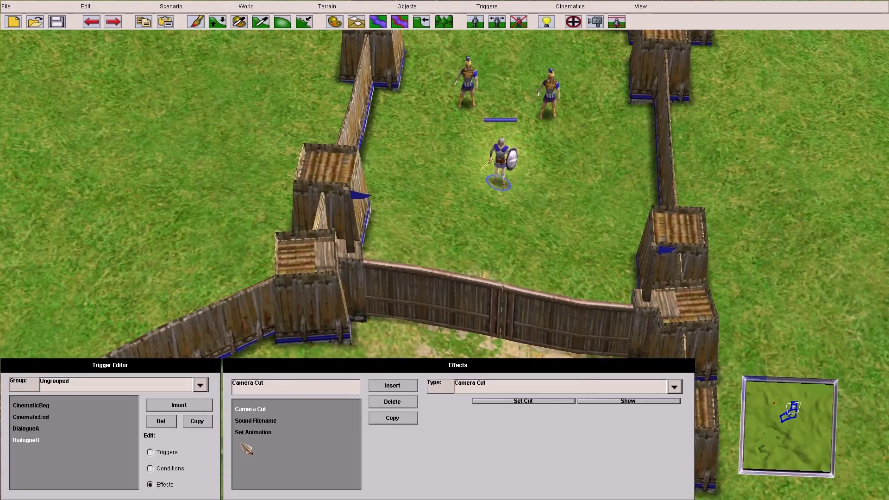
{"action": "left_click", "coordinate": [535, 401]}
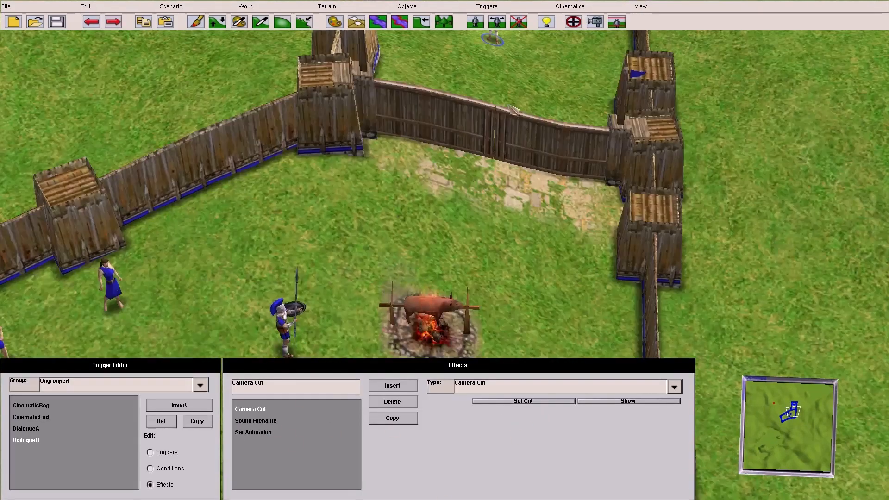
{"action": "key", "text": "Up"}
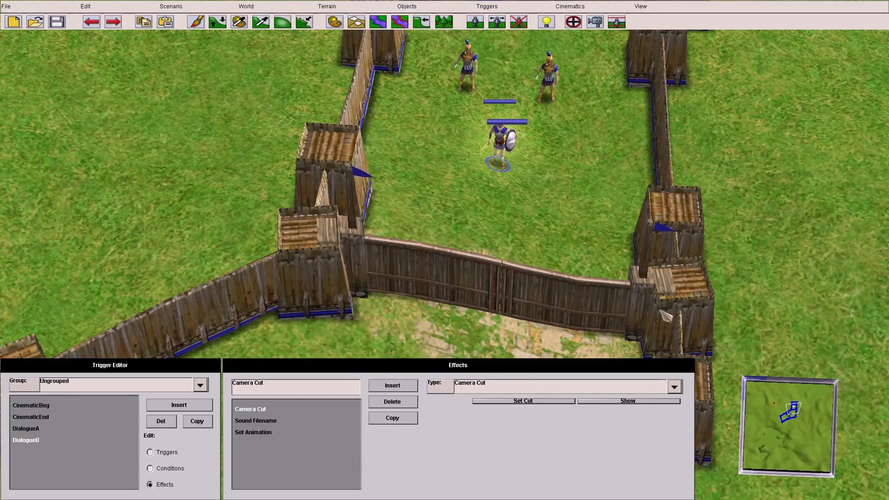
{"action": "key", "text": "Down"}
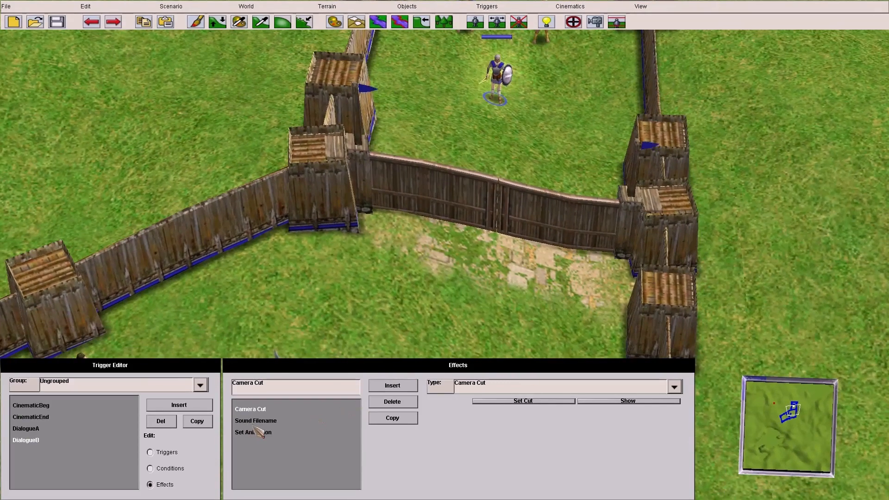
- Replace the subtitle of DialogueB's Sound Filename effect with "General: I don't beleive it!"
{"action": "left_click", "coordinate": [256, 422]}
{"action": "left_click_drag", "start_coordinate": [641, 421], "coordinate": [367, 426]}
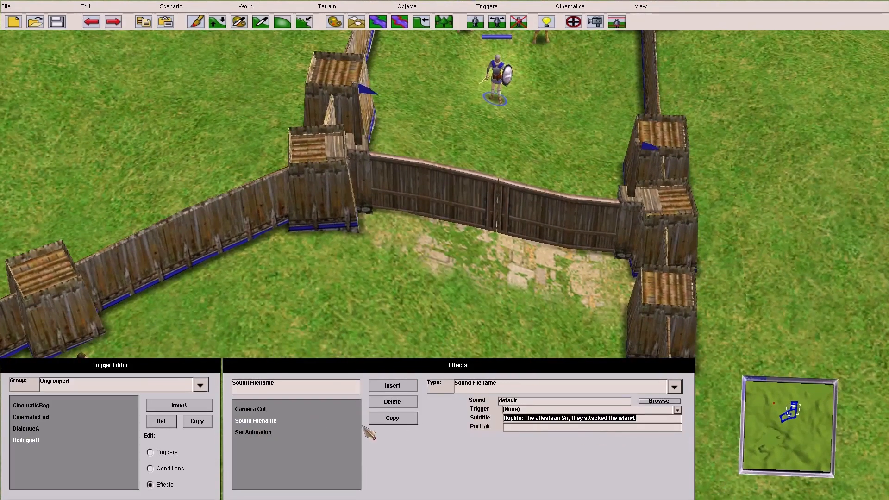
{"action": "type", "text": "Genr"}
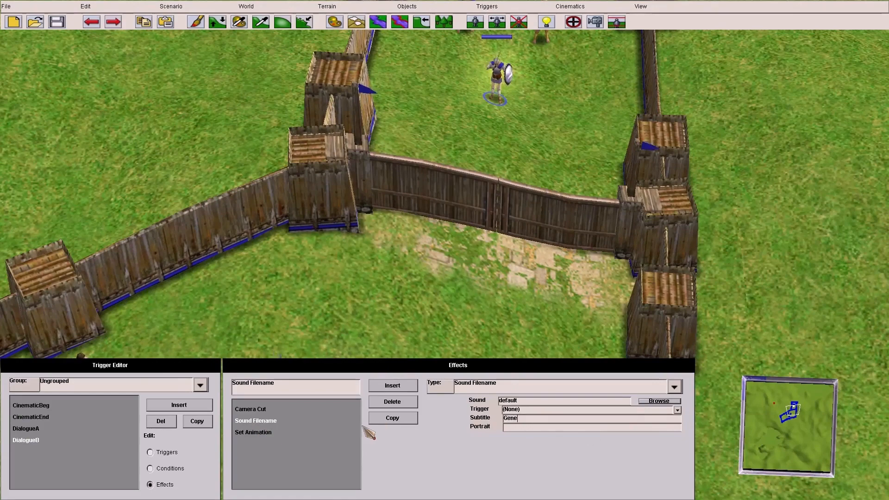
{"action": "type", "text": "ral: I don't beleive it!"}
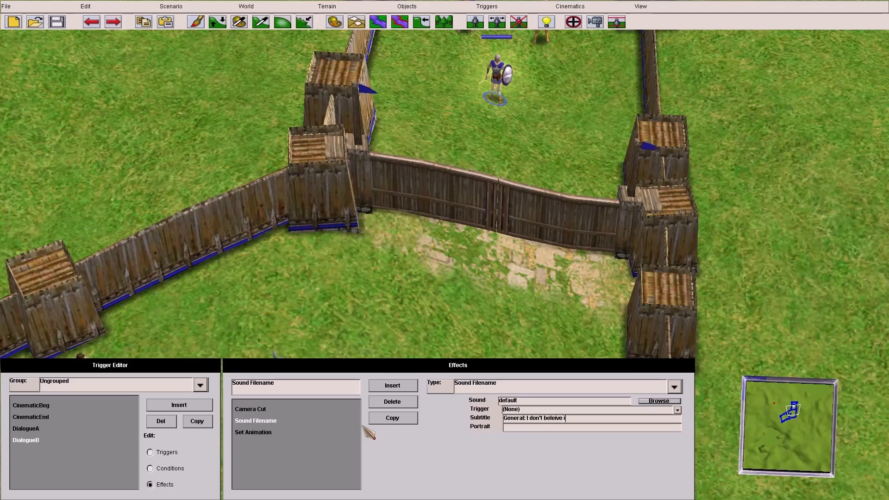
- Select DialogueB's Set Animation effect and preview the general's Cinematic animation models\Mela_x03idont.grn in the animation viewer
{"action": "left_click", "coordinate": [269, 433]}
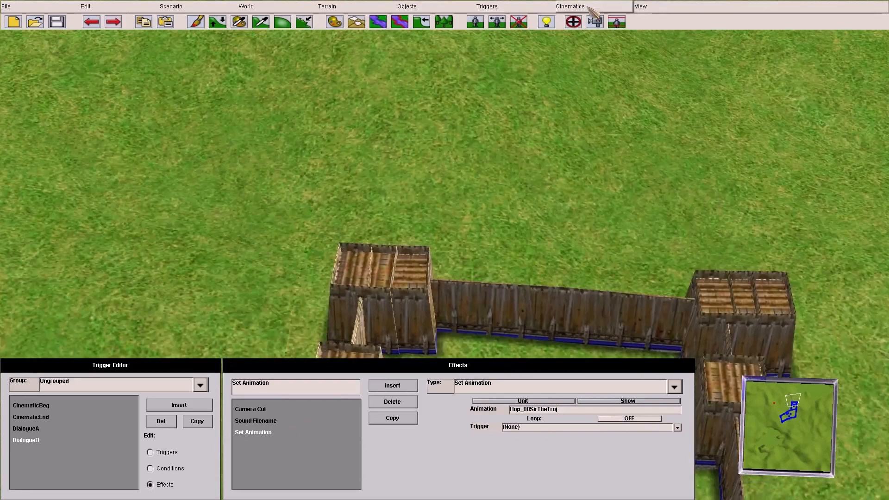
{"action": "left_click", "coordinate": [589, 8]}
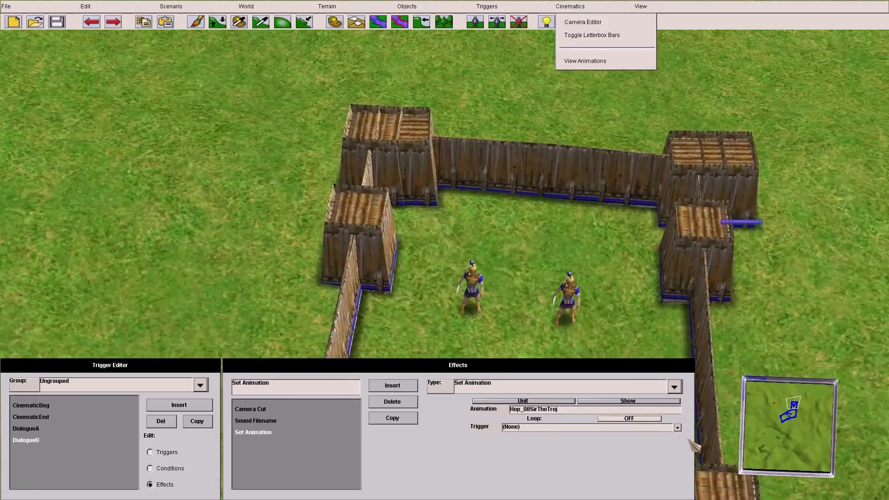
{"action": "left_click", "coordinate": [629, 61]}
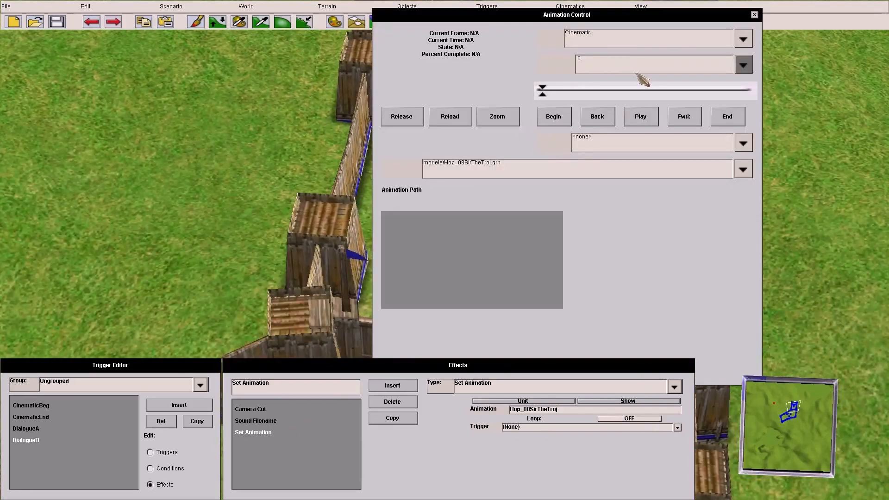
{"action": "key", "text": "Right"}
{"action": "left_click", "coordinate": [142, 211]}
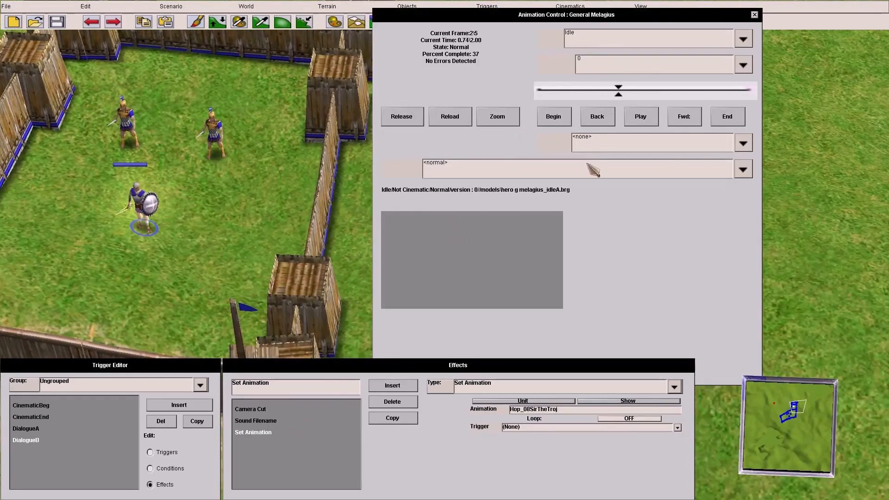
{"action": "left_click", "coordinate": [590, 169]}
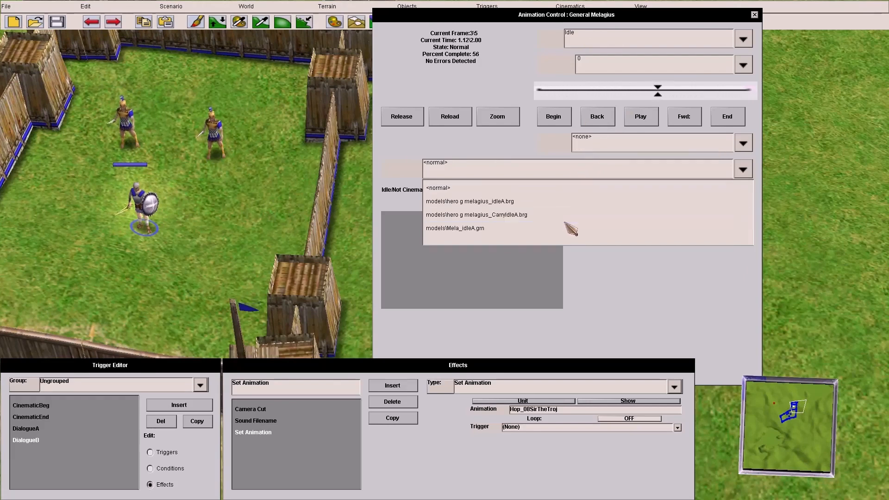
{"action": "left_click", "coordinate": [626, 50]}
{"action": "left_click", "coordinate": [607, 147]}
{"action": "left_click", "coordinate": [566, 168]}
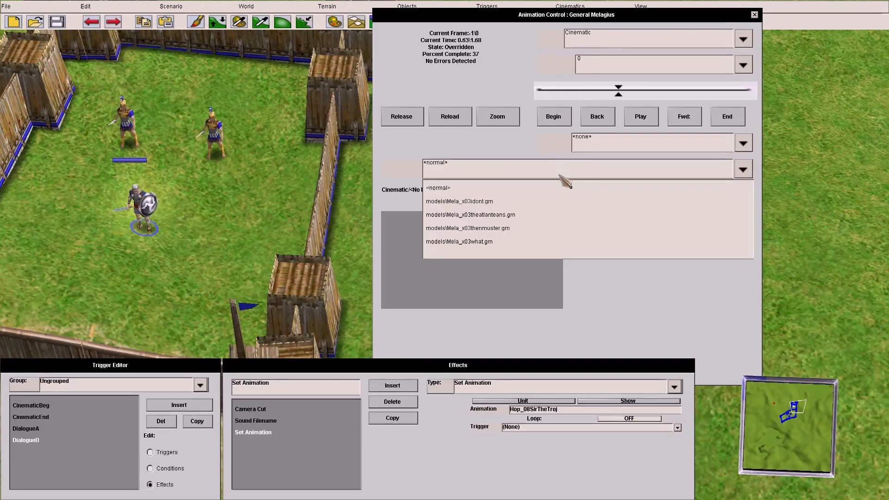
{"action": "left_click", "coordinate": [509, 203]}
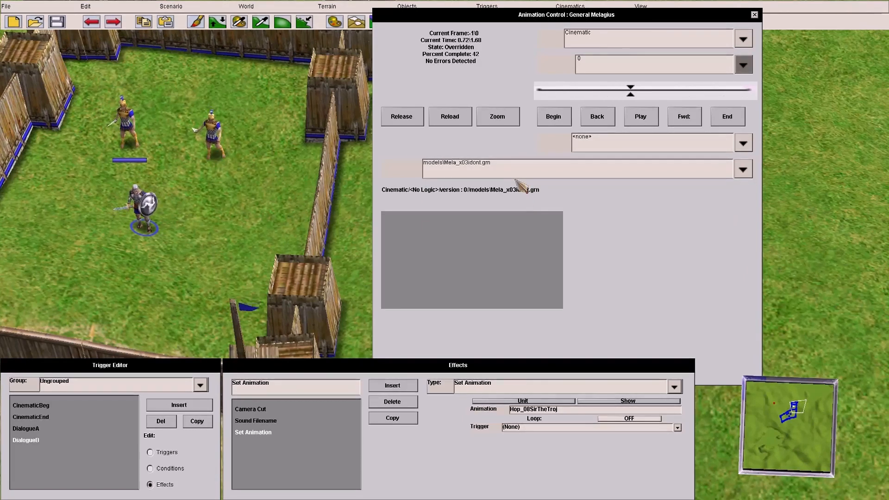
- Set the Set Animation effect's animation to Mela_x03idont and close the animation viewer
{"action": "left_click", "coordinate": [574, 410]}
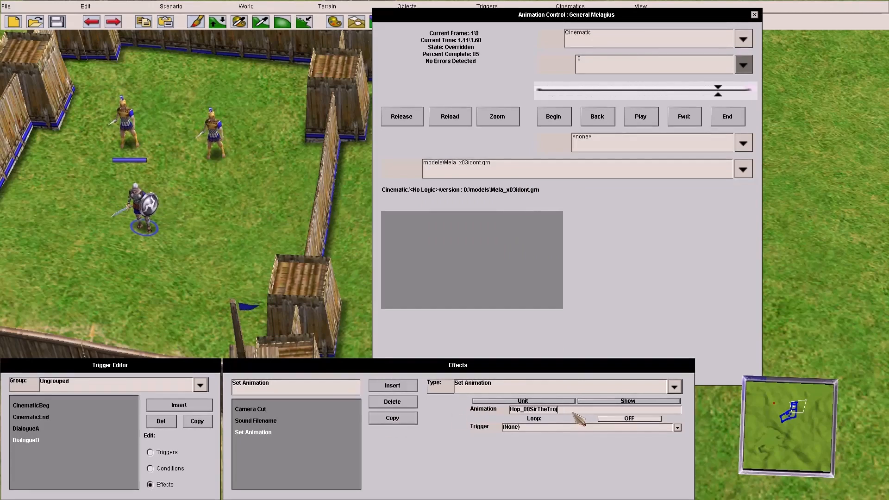
{"action": "left_click_drag", "start_coordinate": [574, 411], "coordinate": [491, 411]}
{"action": "type", "text": "M"}
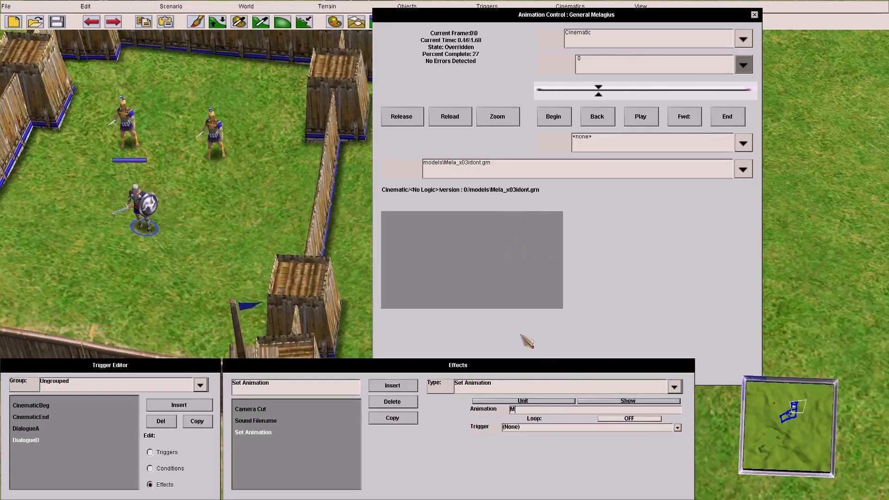
{"action": "type", "text": "ela"}
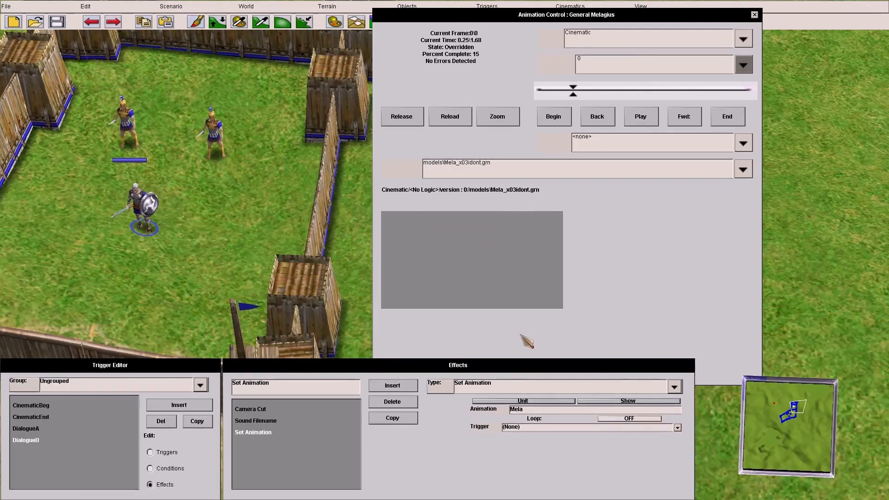
{"action": "type", "text": "_x"}
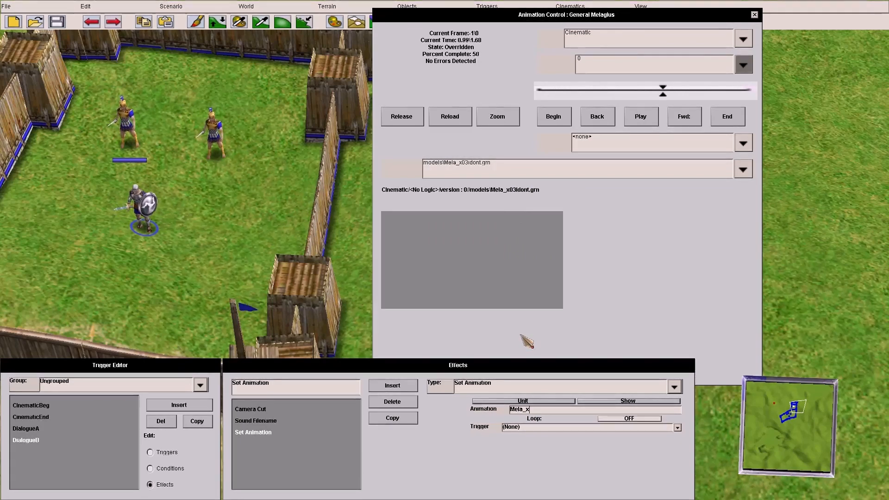
{"action": "type", "text": "03"}
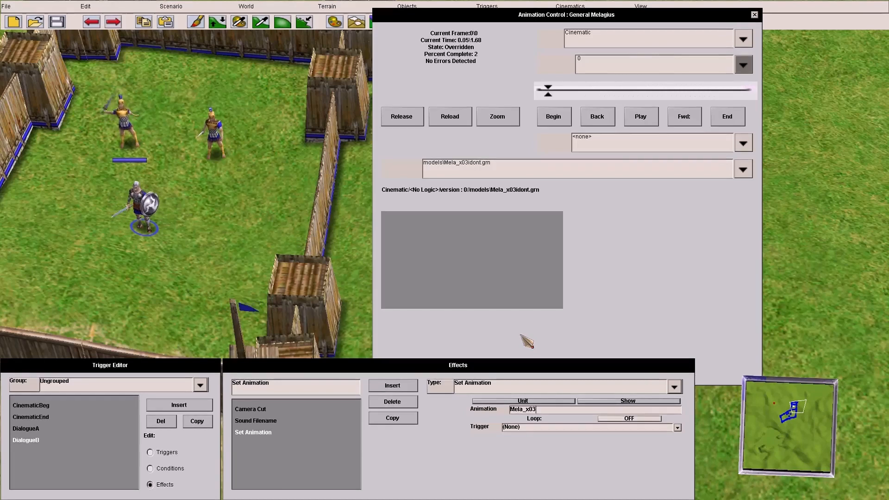
{"action": "type", "text": "idont"}
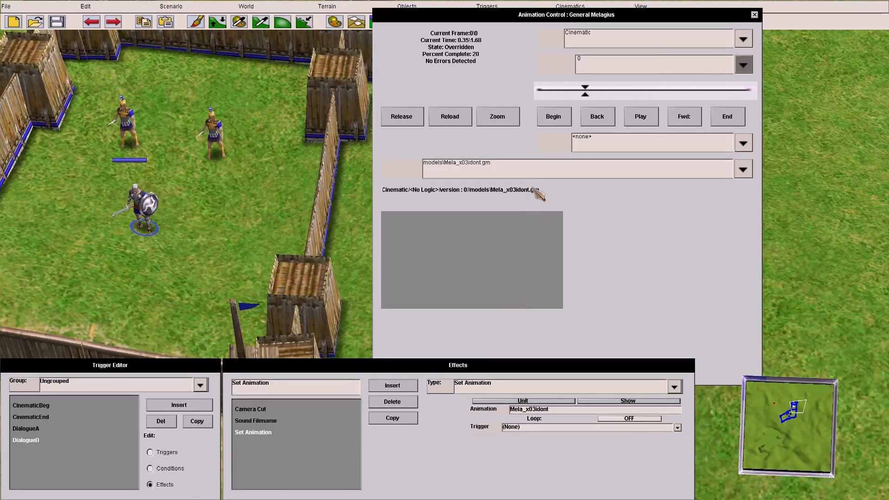
{"action": "left_click", "coordinate": [755, 15]}
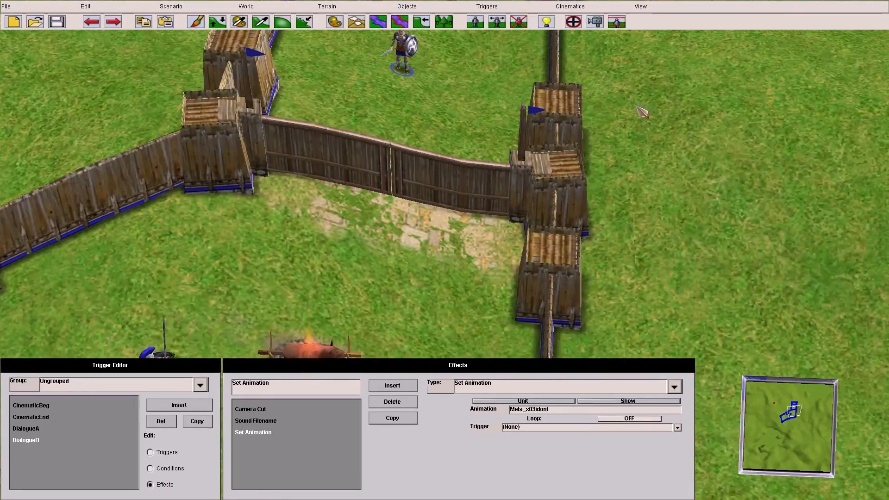
- Check the CinematicEnd trigger's effect, playtest the scenario to watch the cinematic, and return to the editor
{"action": "mouse_move", "coordinate": [404, 0]}
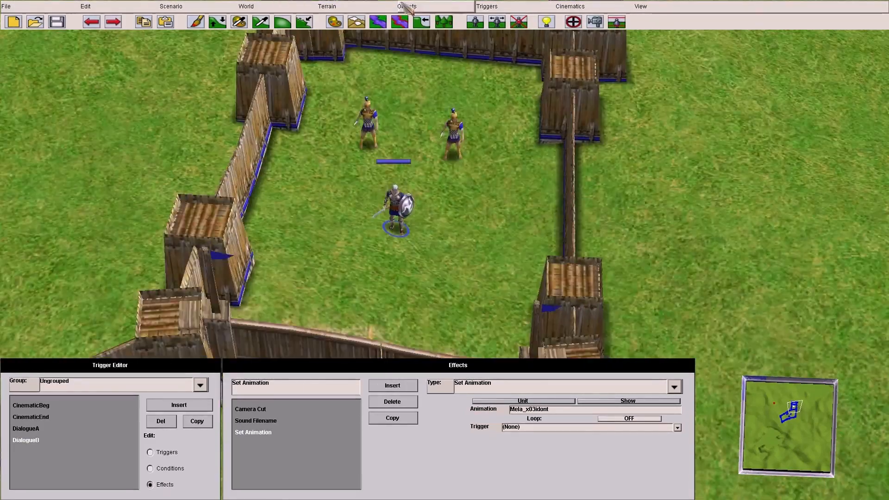
{"action": "left_click", "coordinate": [42, 417]}
{"action": "left_click", "coordinate": [203, 6]}
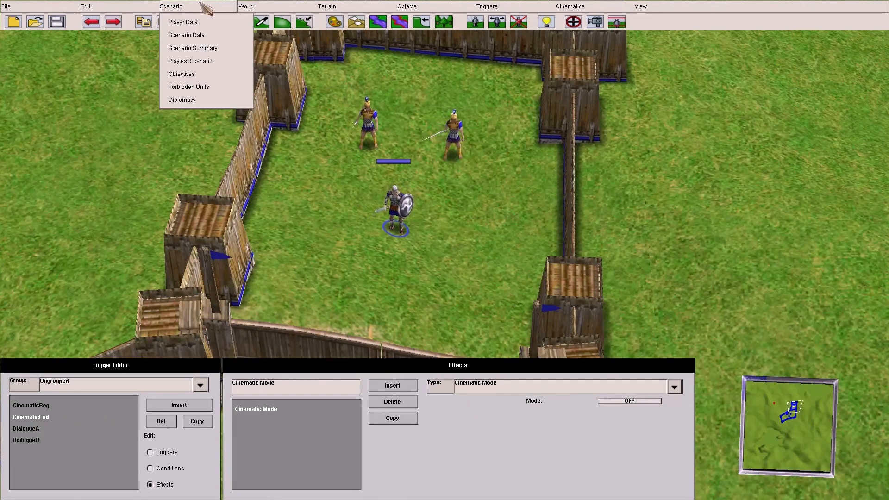
{"action": "left_click", "coordinate": [223, 61]}
{"action": "left_click", "coordinate": [504, 228]}
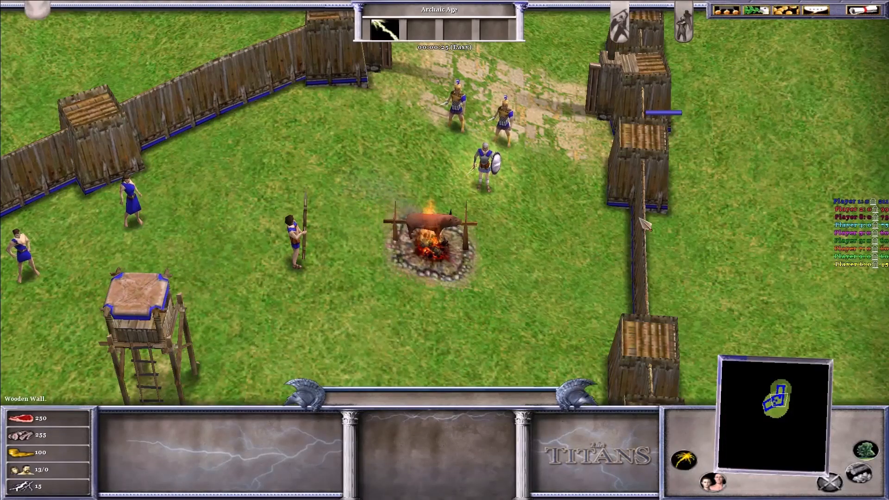
{"action": "key", "text": "Escape"}
{"action": "left_click", "coordinate": [522, 203]}
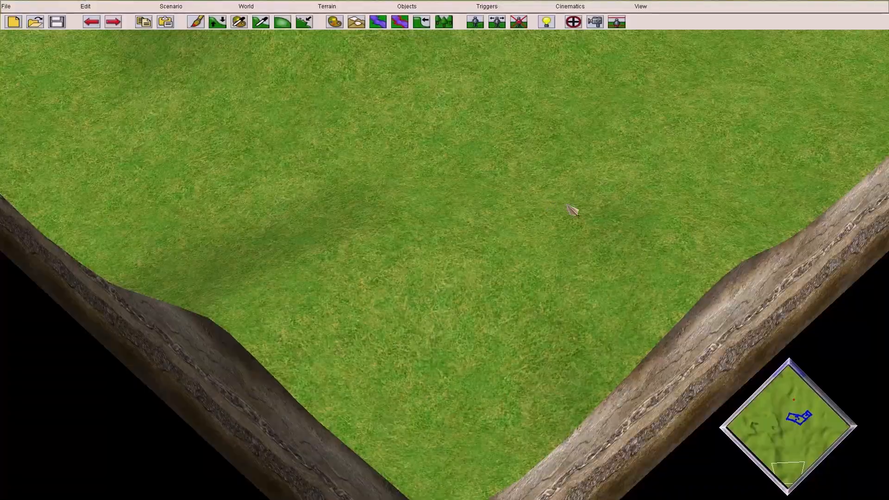
- Return to the fort and review the DialogueA and DialogueB triggers in the trigger editor
{"action": "left_click", "coordinate": [806, 422]}
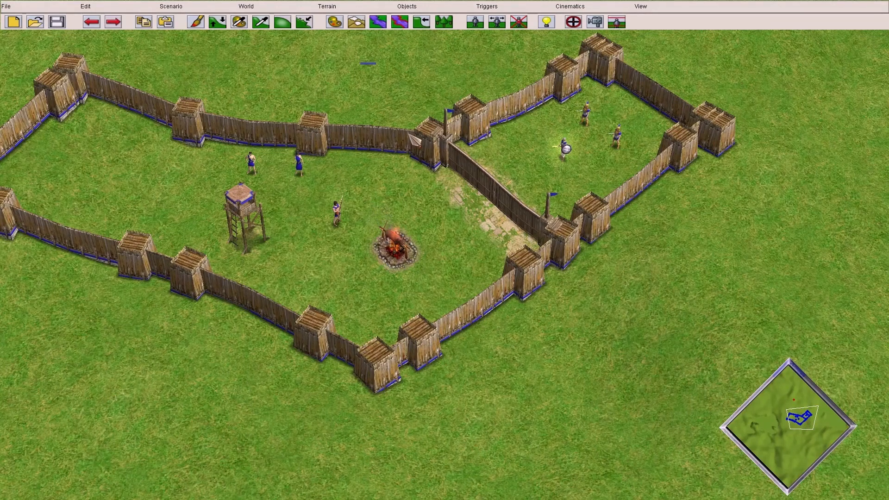
{"action": "left_click", "coordinate": [574, 22]}
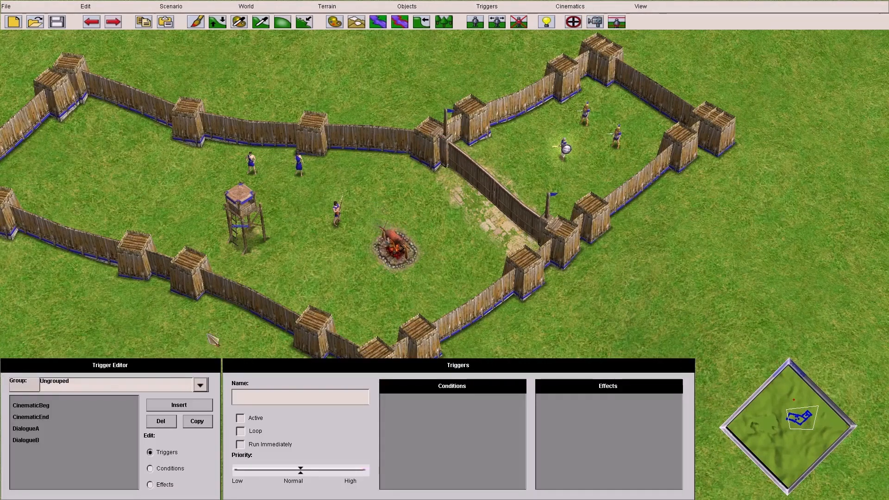
{"action": "left_click", "coordinate": [37, 429]}
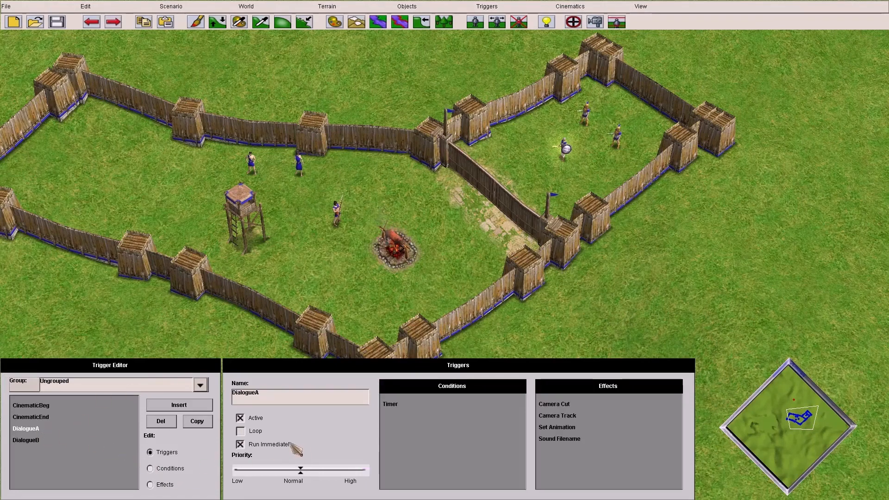
{"action": "left_click", "coordinate": [42, 441]}
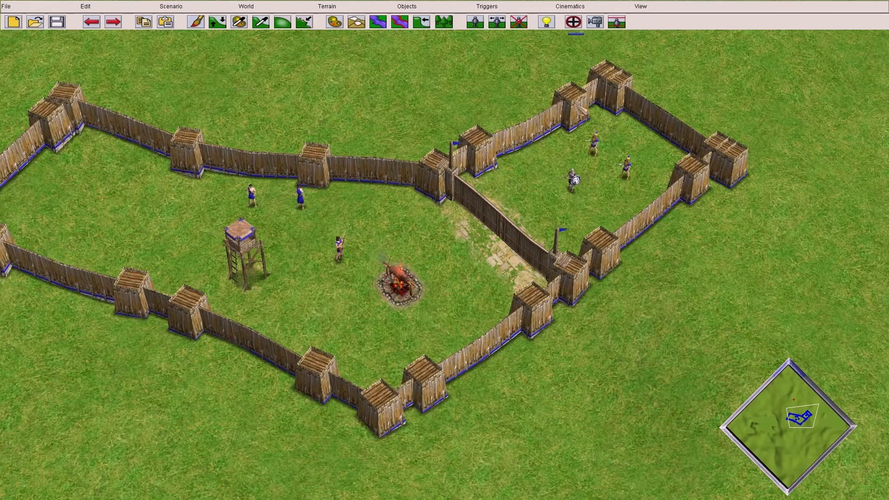
- Review the timed dialogue triggers, checking DialogueB's Set Animation effect and showing the unit it applies to
{"action": "left_click", "coordinate": [575, 22]}
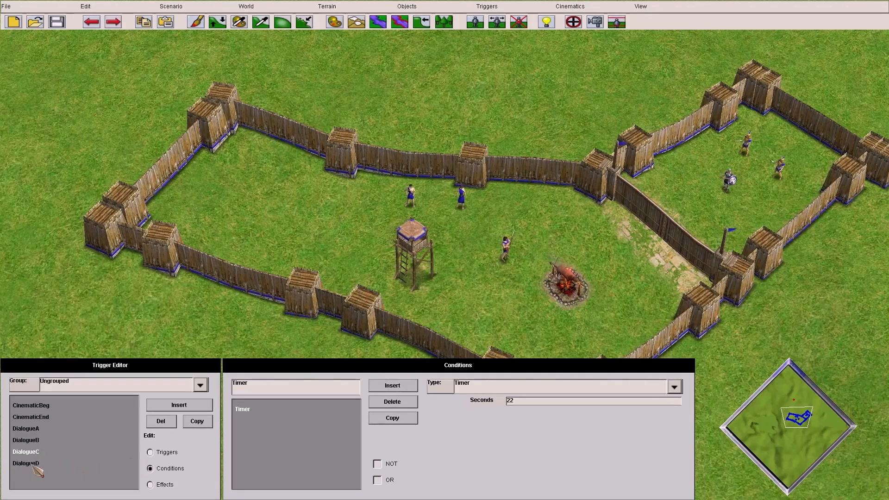
{"action": "left_click", "coordinate": [169, 484]}
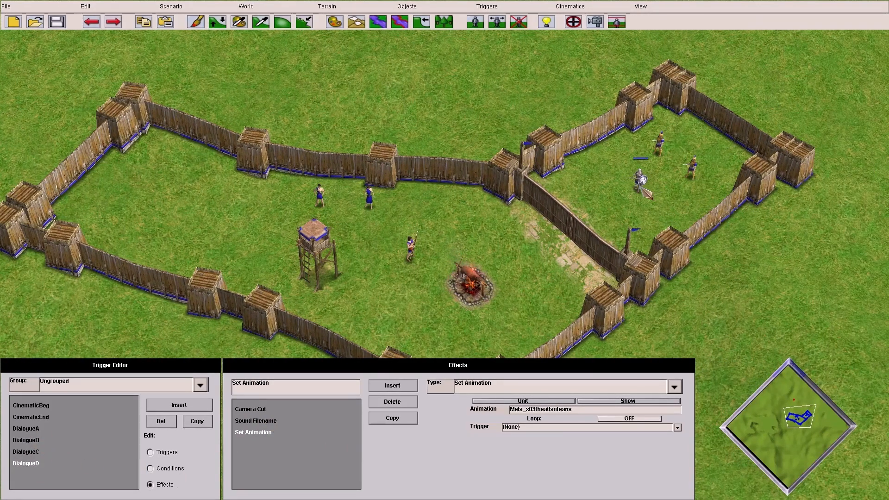
{"action": "left_click", "coordinate": [39, 441]}
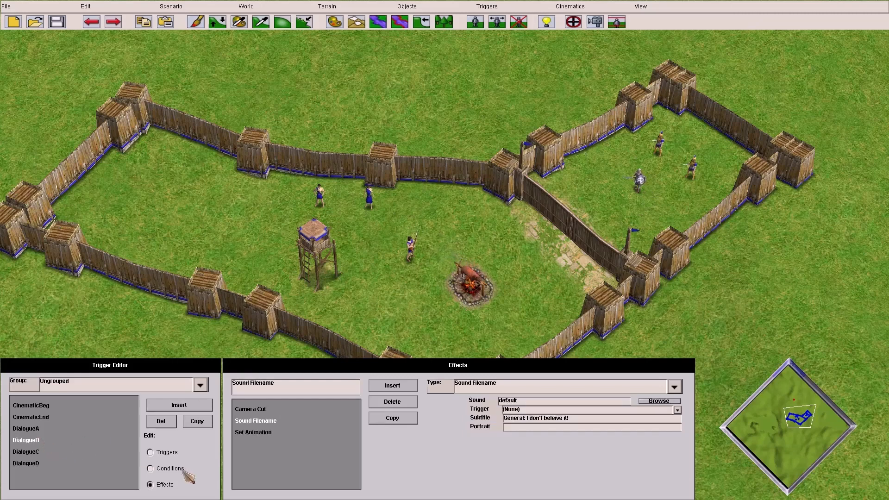
{"action": "left_click", "coordinate": [270, 435]}
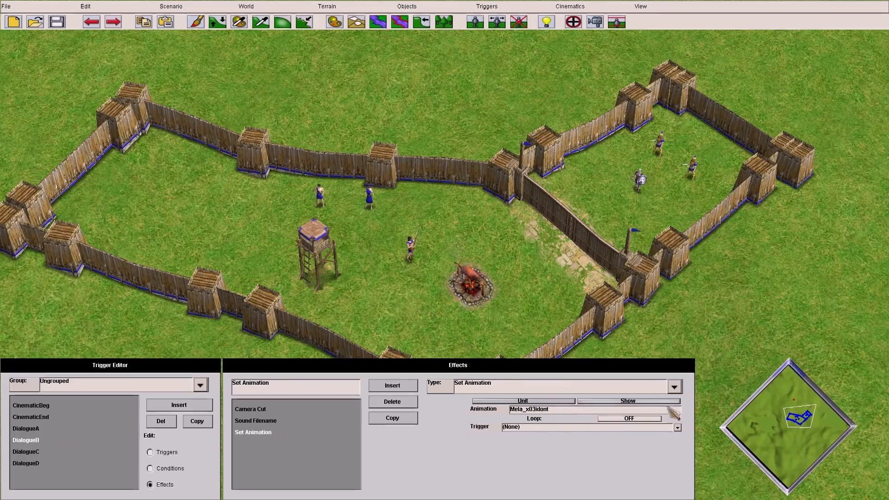
{"action": "left_click", "coordinate": [635, 401]}
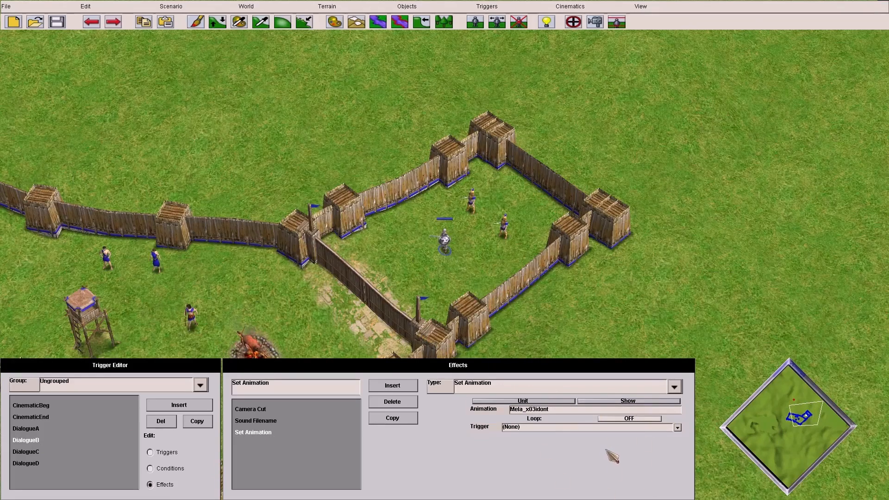
{"action": "key", "text": "Down"}
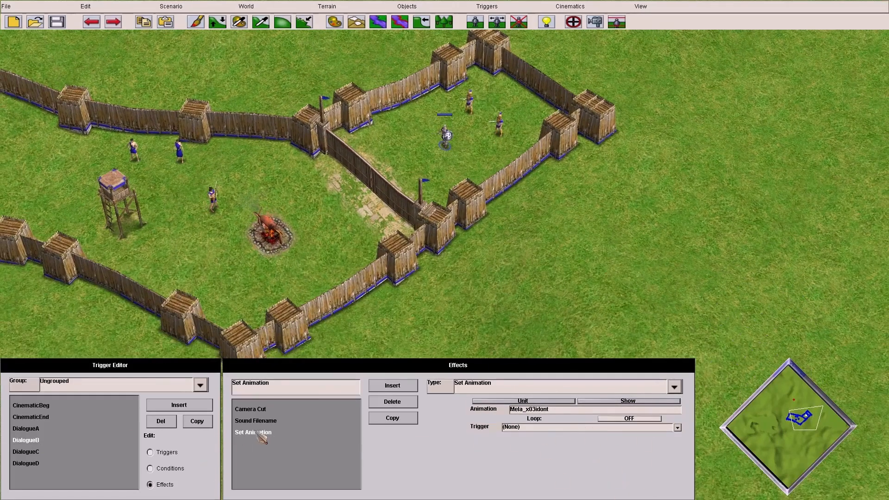
- Review DialogueC's Camera Cut, its Sound Filename subtitle and its Set Animation effect
{"action": "left_click", "coordinate": [40, 456]}
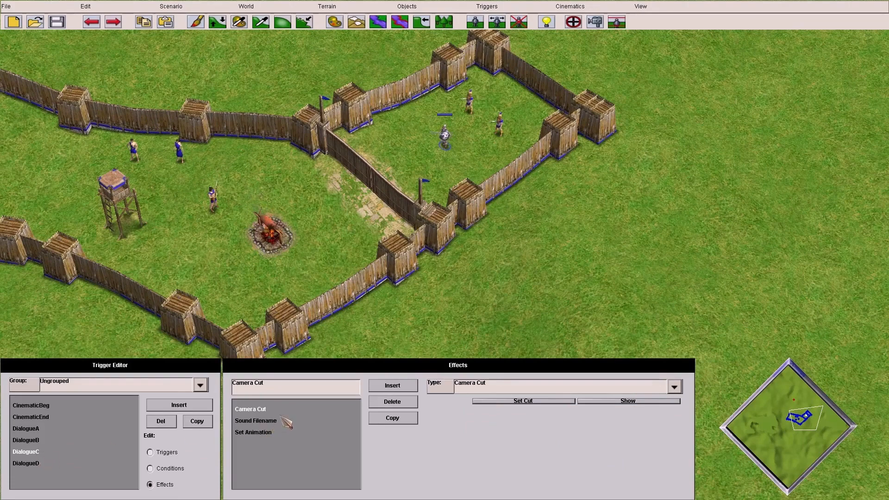
{"action": "left_click", "coordinate": [632, 401]}
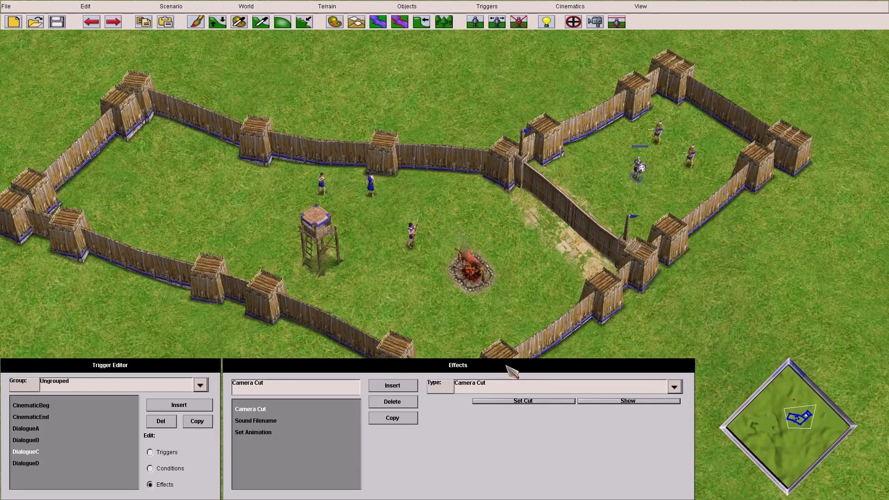
{"action": "left_click", "coordinate": [412, 239]}
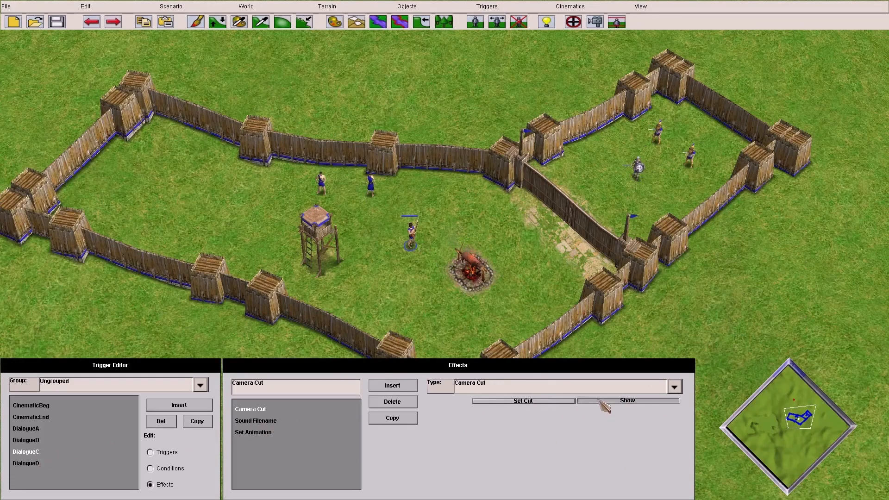
{"action": "left_click", "coordinate": [257, 421]}
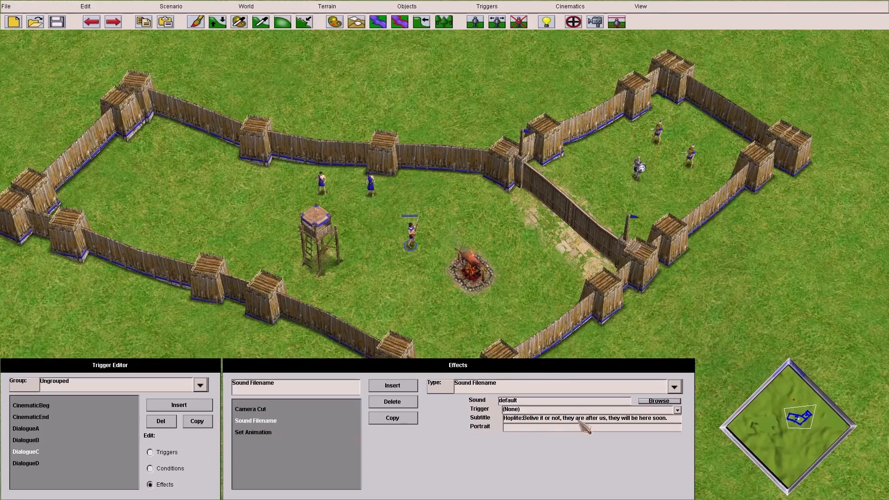
{"action": "left_click", "coordinate": [255, 432]}
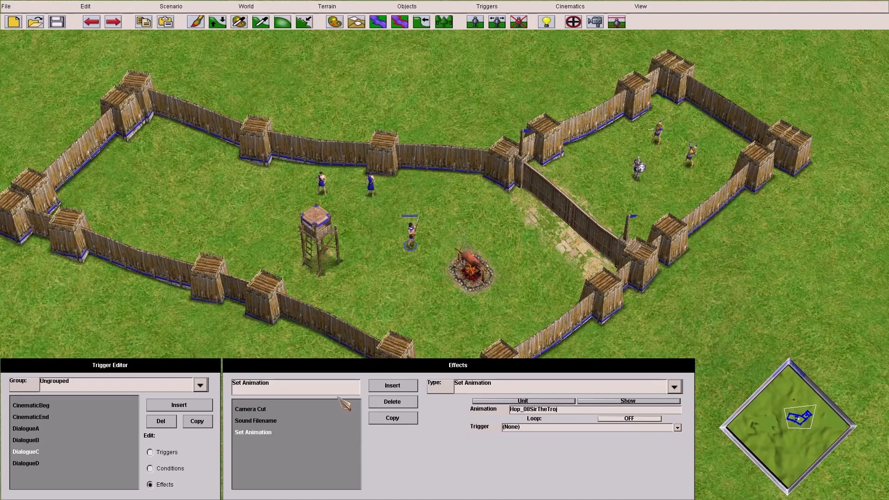
- Review DialogueD's animation, subtitle and Timer condition, and look over the camera tracks and the remaining triggers
{"action": "left_click", "coordinate": [40, 465]}
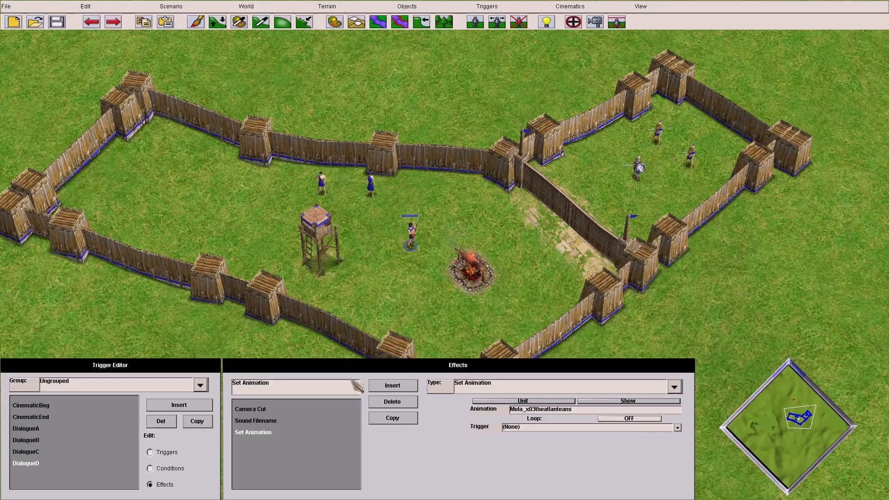
{"action": "left_click", "coordinate": [265, 423]}
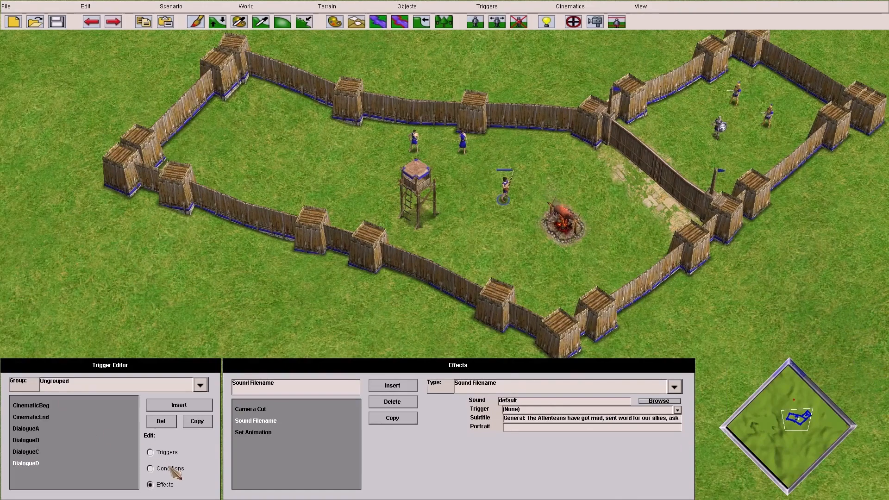
{"action": "left_click", "coordinate": [151, 469]}
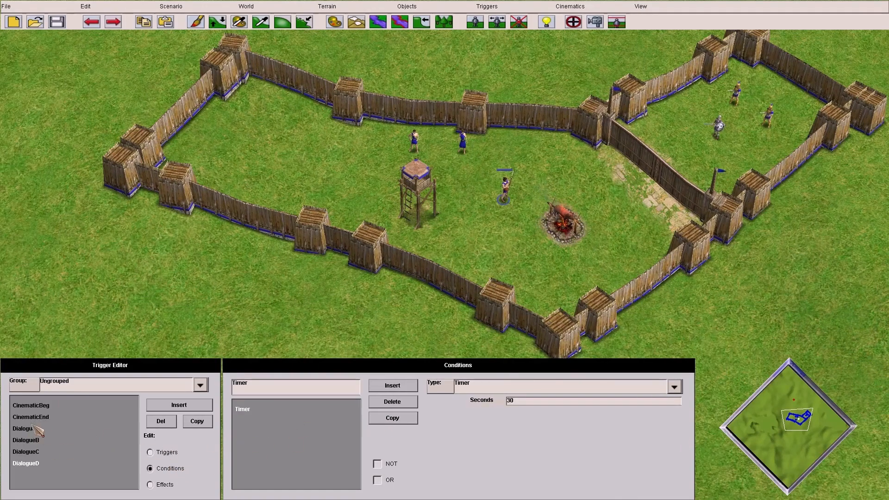
{"action": "left_click", "coordinate": [45, 417]}
{"action": "left_click", "coordinate": [595, 22]}
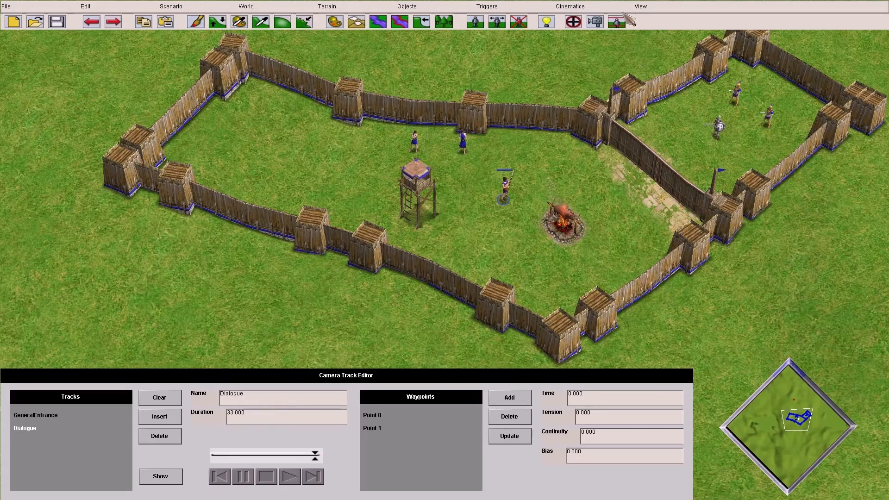
{"action": "left_click", "coordinate": [579, 23]}
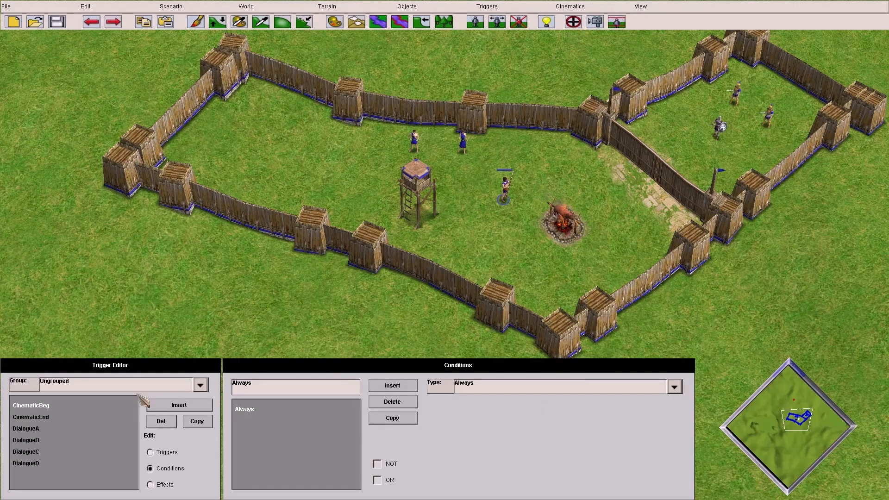
{"action": "left_click", "coordinate": [39, 430]}
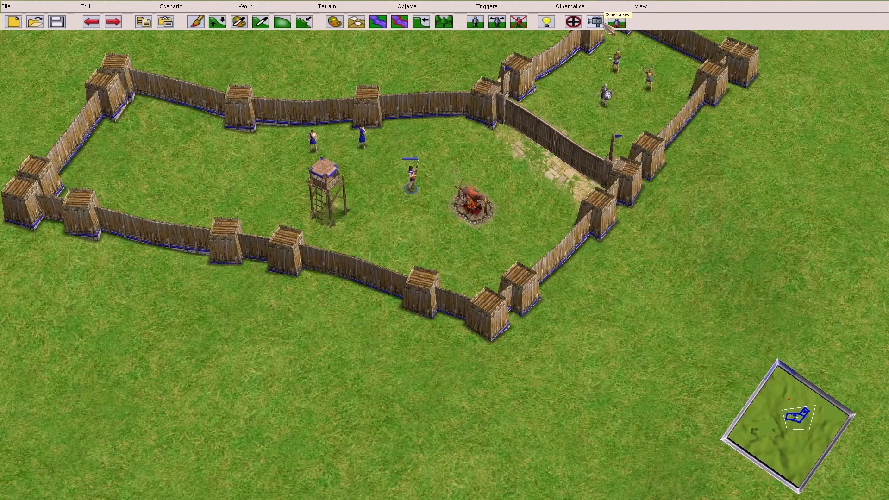
- Insert a third camera track and play the Dialogue track to bring the camera to its closing view
{"action": "left_click", "coordinate": [601, 25]}
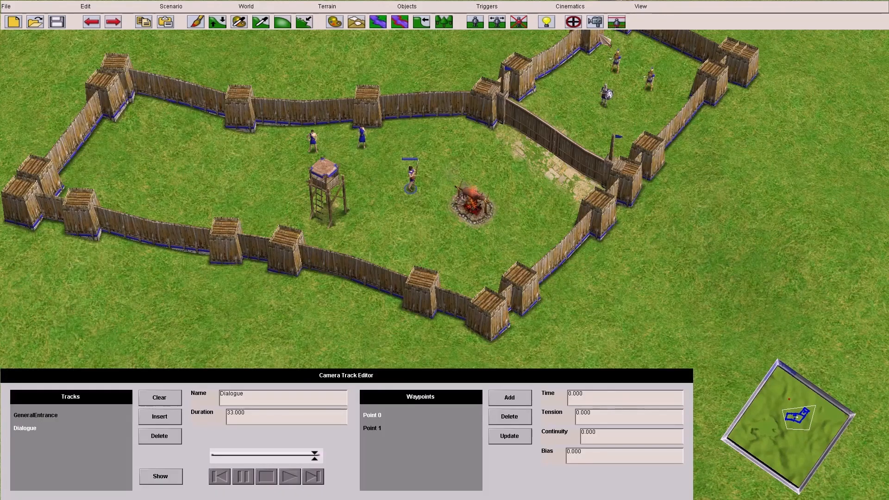
{"action": "left_click", "coordinate": [176, 418]}
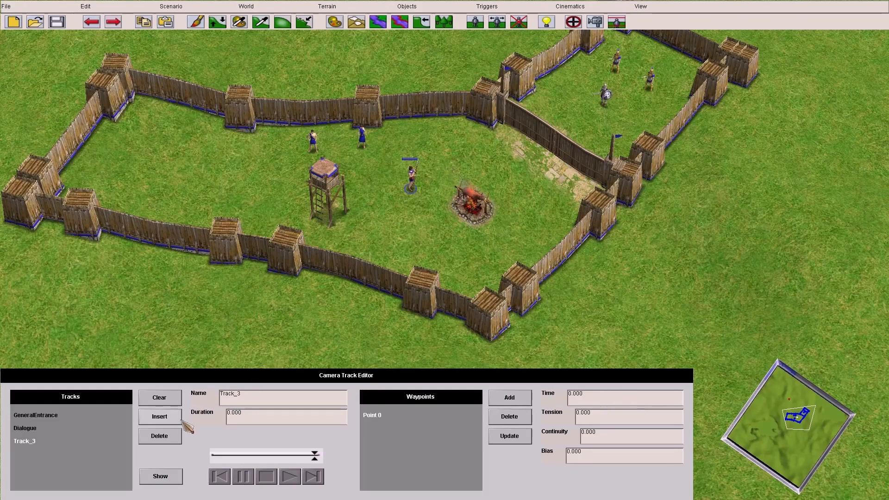
{"action": "left_click", "coordinate": [36, 429]}
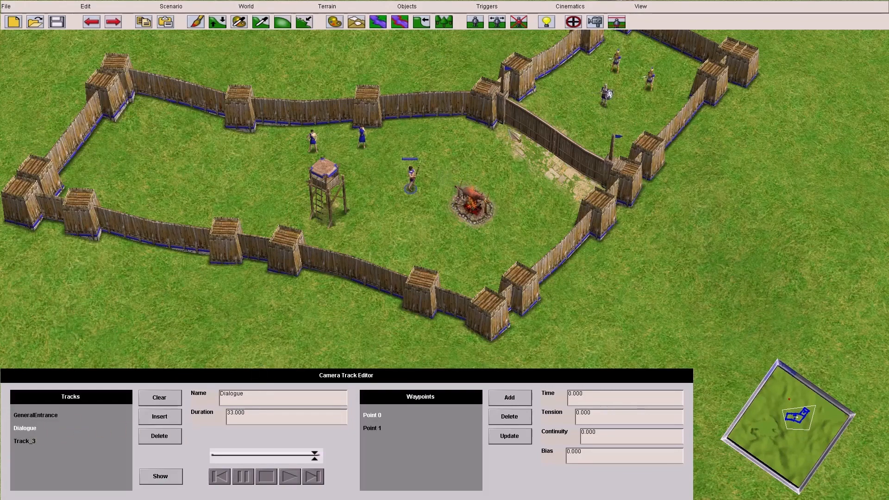
{"action": "left_click", "coordinate": [291, 479]}
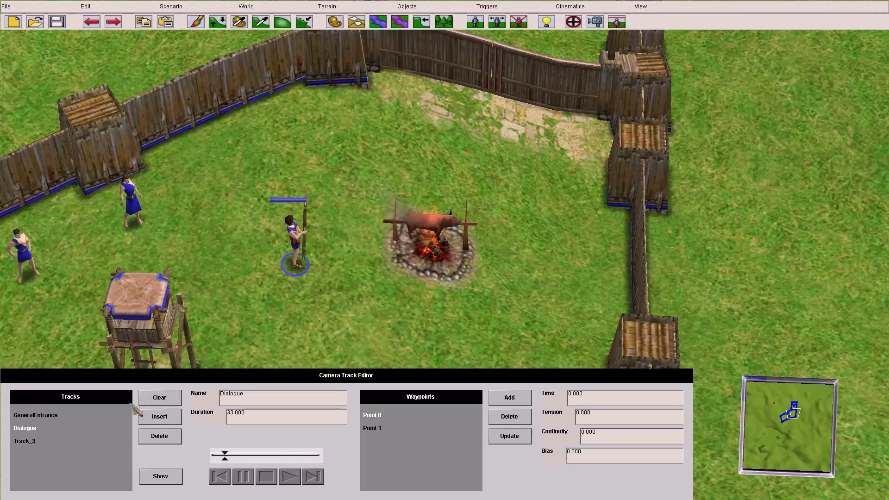
- Set the third camera track's duration to 2, add a second waypoint and preview the track
{"action": "left_click", "coordinate": [27, 442]}
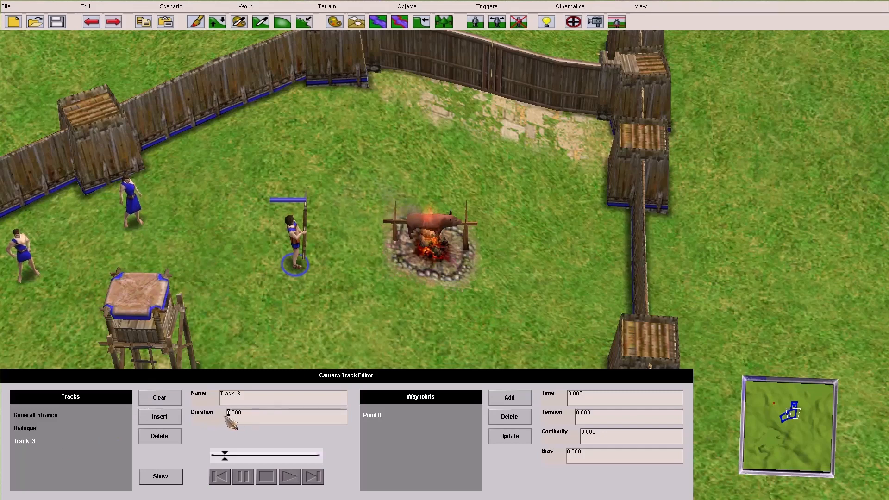
{"action": "type", "text": "2"}
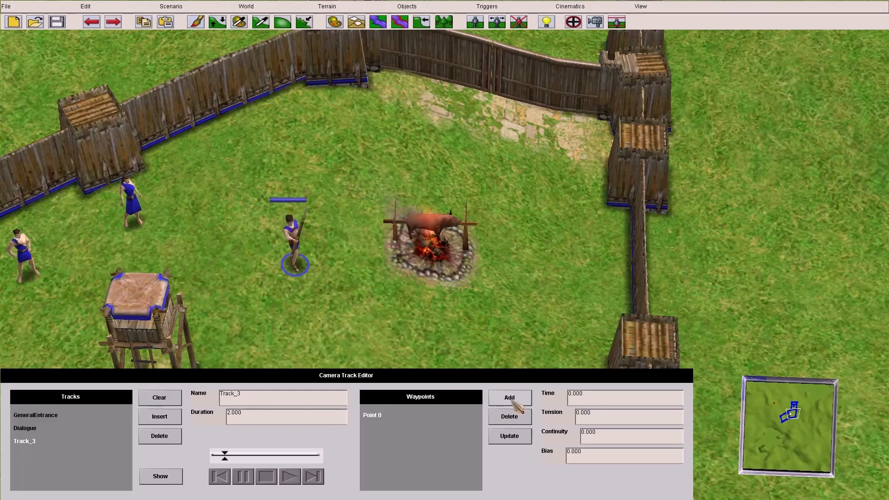
{"action": "left_click", "coordinate": [511, 399]}
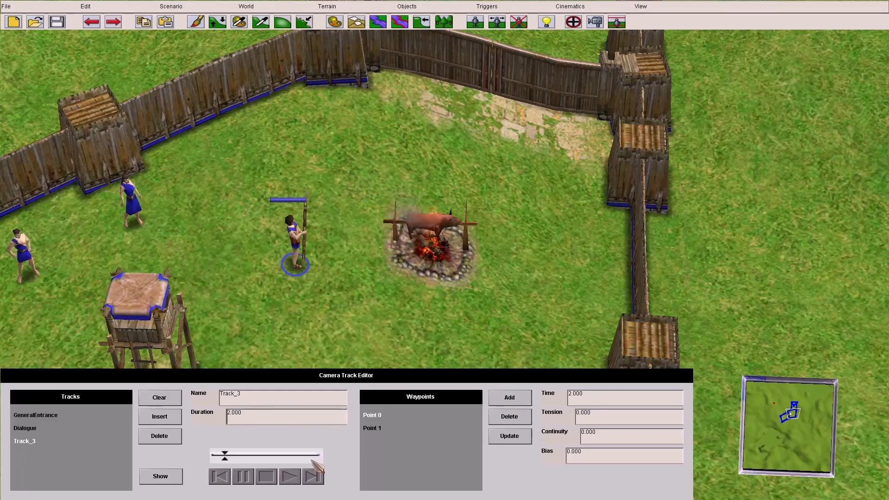
{"action": "left_click", "coordinate": [297, 476]}
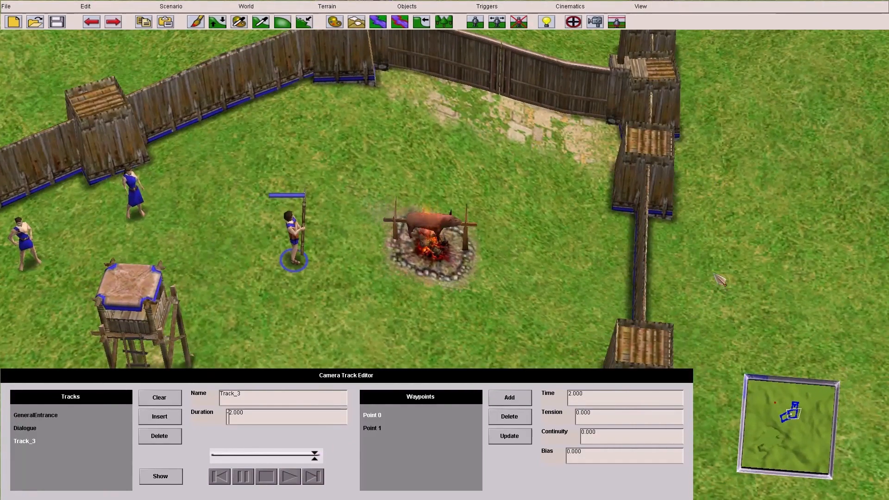
- Frame the whole camp from farther out and rename the third camera track End
{"action": "key", "text": "Escape"}
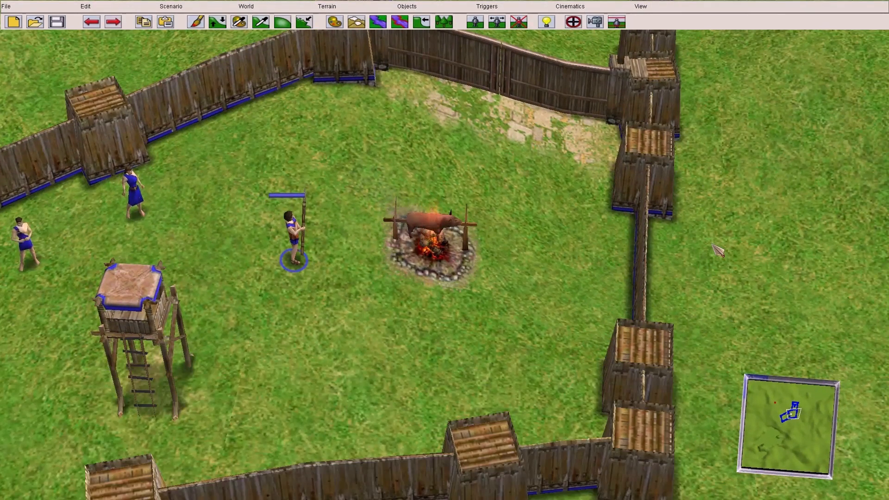
{"action": "scroll", "coordinate": [718, 250], "scroll_direction": "down", "scroll_amount": 6}
{"action": "scroll", "coordinate": [743, 204], "scroll_direction": "down", "scroll_amount": 5, "text": "ctrl"}
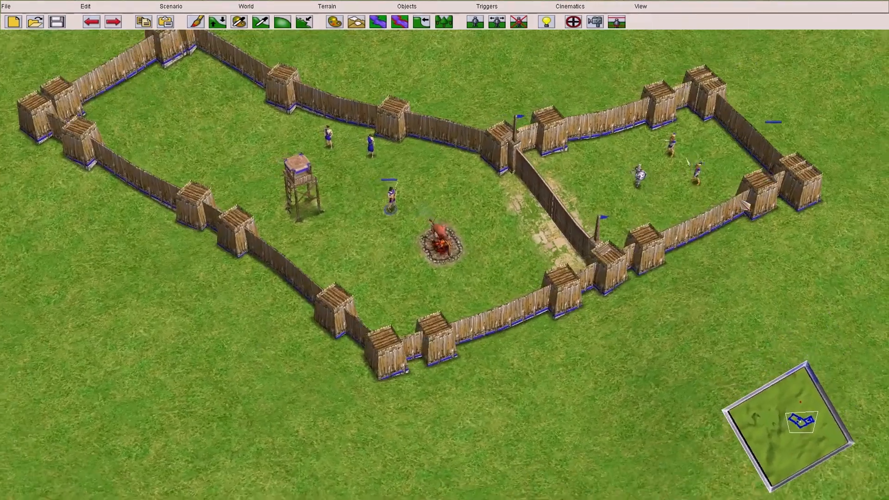
{"action": "scroll", "coordinate": [744, 204], "scroll_direction": "down", "scroll_amount": 1, "text": "ctrl"}
{"action": "scroll", "coordinate": [748, 212], "scroll_direction": "down", "scroll_amount": 1, "text": "ctrl"}
{"action": "scroll", "coordinate": [748, 211], "scroll_direction": "down", "scroll_amount": 1, "text": "ctrl"}
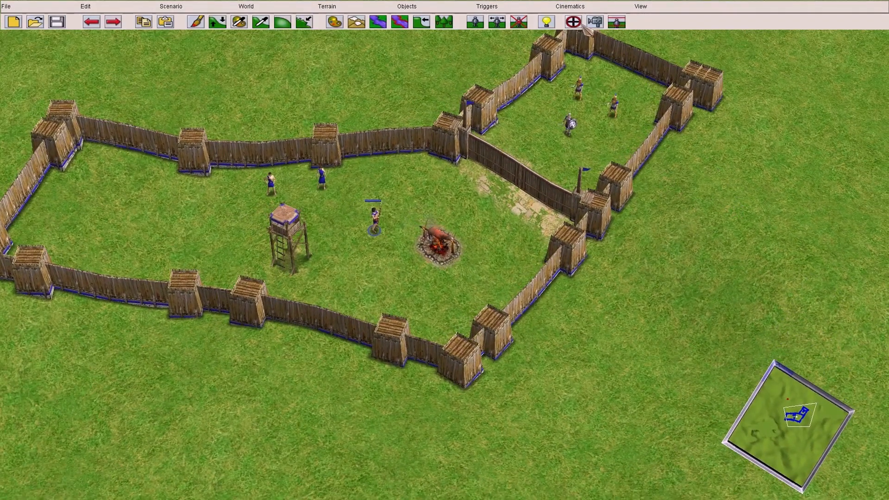
{"action": "left_click", "coordinate": [595, 22]}
{"action": "left_click_drag", "start_coordinate": [267, 396], "coordinate": [228, 393]}
{"action": "type", "text": "End"}
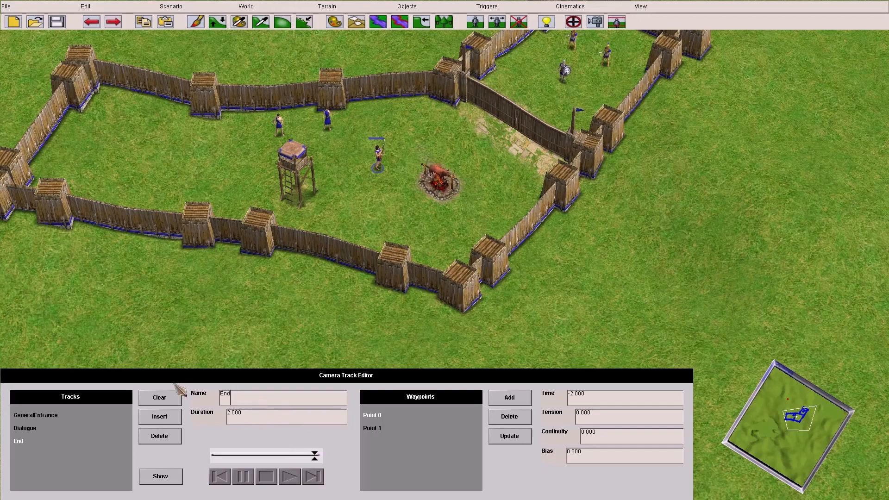
- Replace the End track's Point 1 waypoint with one recorded from the current wide view of the camp
{"action": "left_click", "coordinate": [509, 398]}
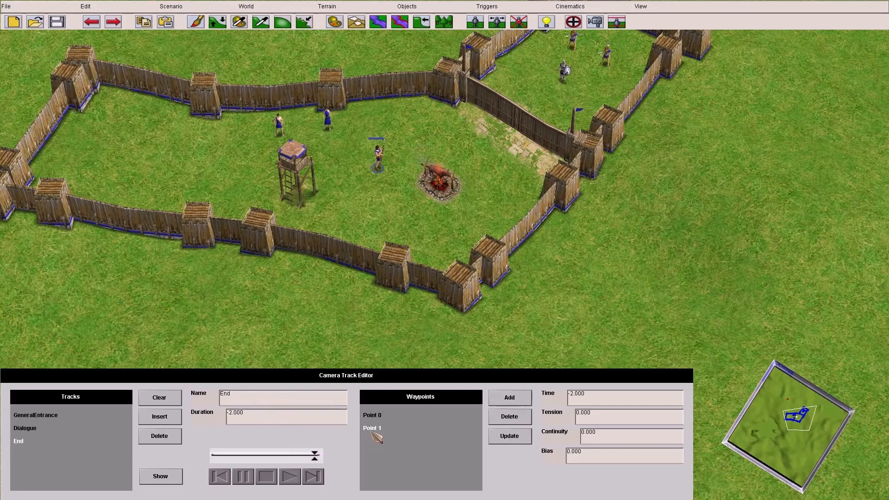
{"action": "left_click", "coordinate": [509, 416]}
{"action": "left_click", "coordinate": [510, 397]}
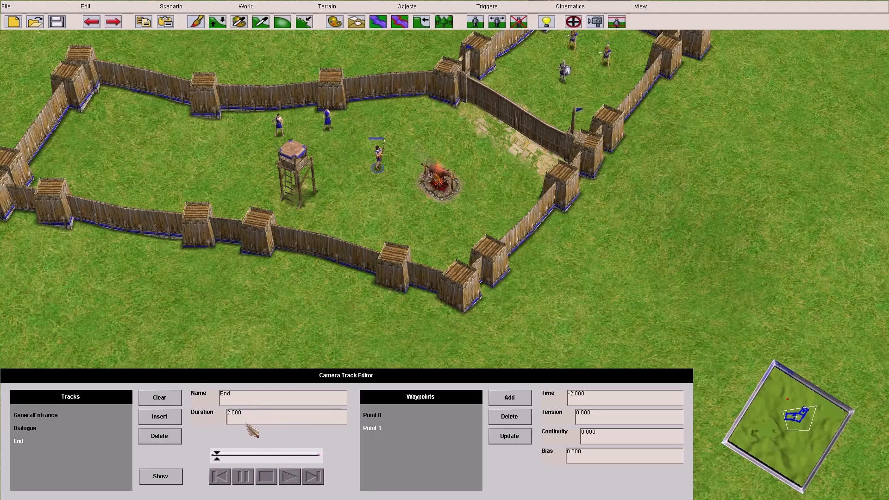
- Play the End camera track, rewind it to the start and play it again
{"action": "left_click", "coordinate": [289, 476]}
{"action": "left_click_drag", "start_coordinate": [313, 456], "coordinate": [203, 455]}
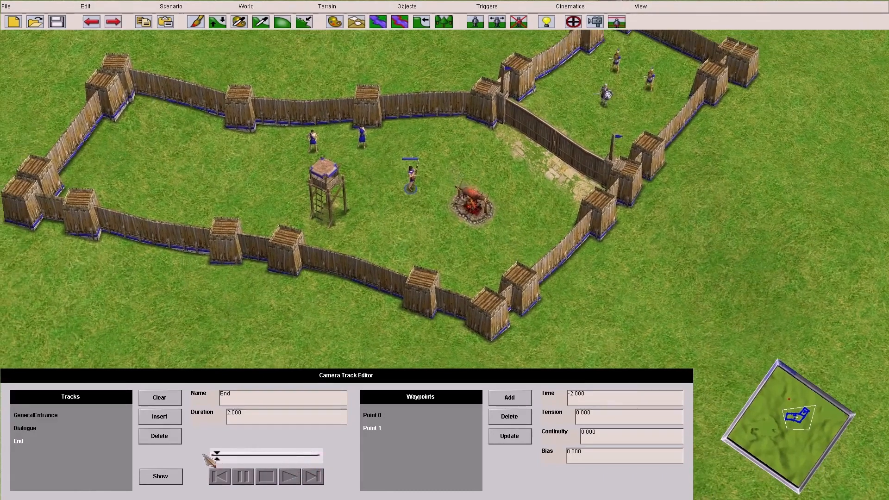
{"action": "left_click", "coordinate": [284, 473]}
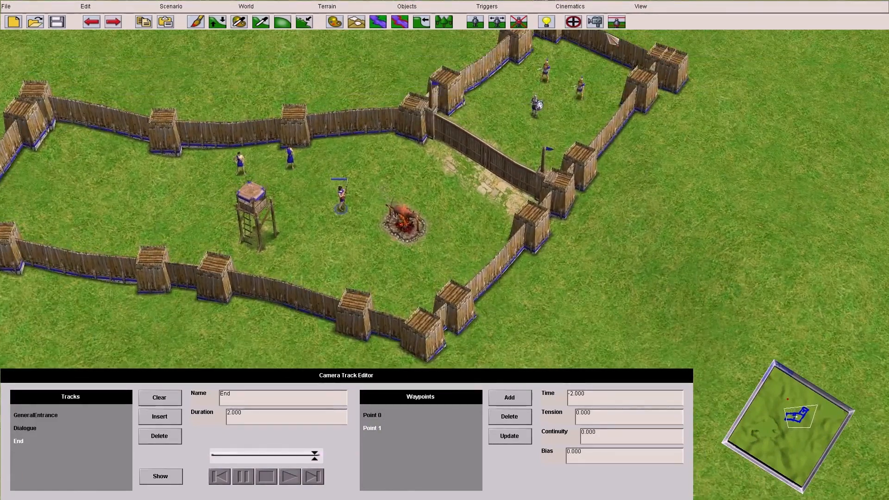
- Insert a trigger named End and set it to run immediately
{"action": "left_click", "coordinate": [576, 22]}
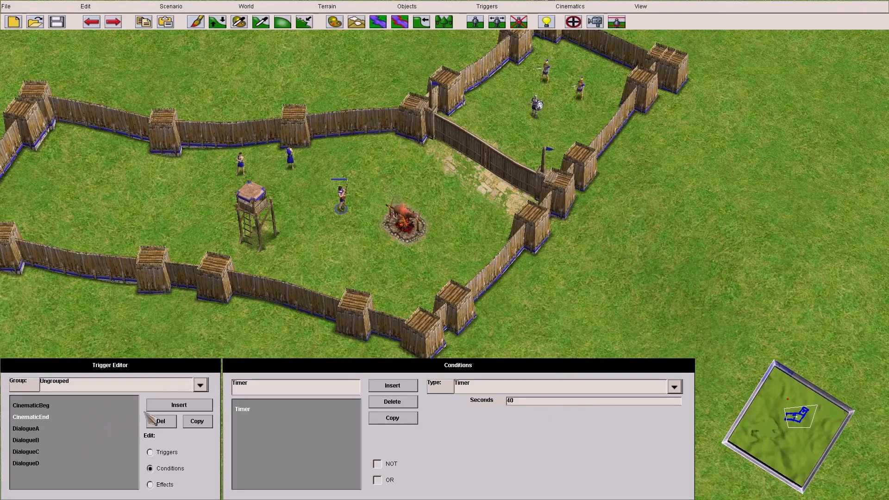
{"action": "left_click", "coordinate": [173, 408]}
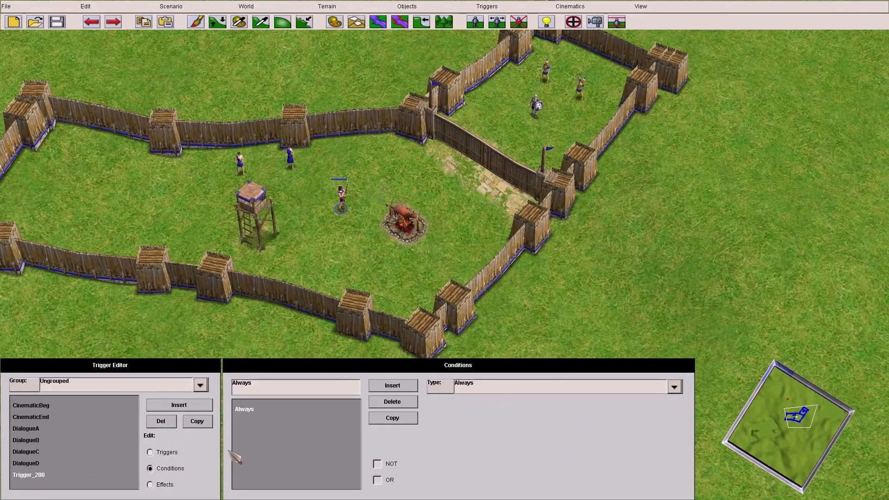
{"action": "left_click", "coordinate": [174, 483]}
{"action": "left_click", "coordinate": [151, 452]}
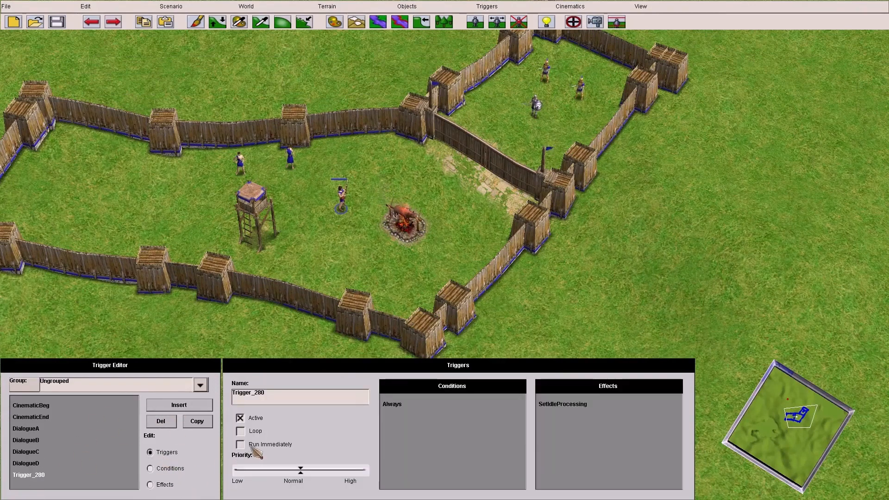
{"action": "double_click", "coordinate": [290, 398]}
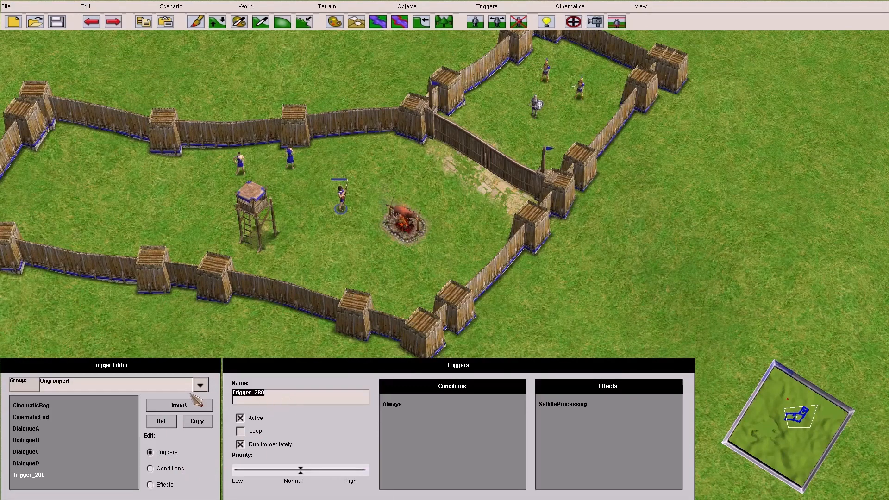
{"action": "type", "text": "End"}
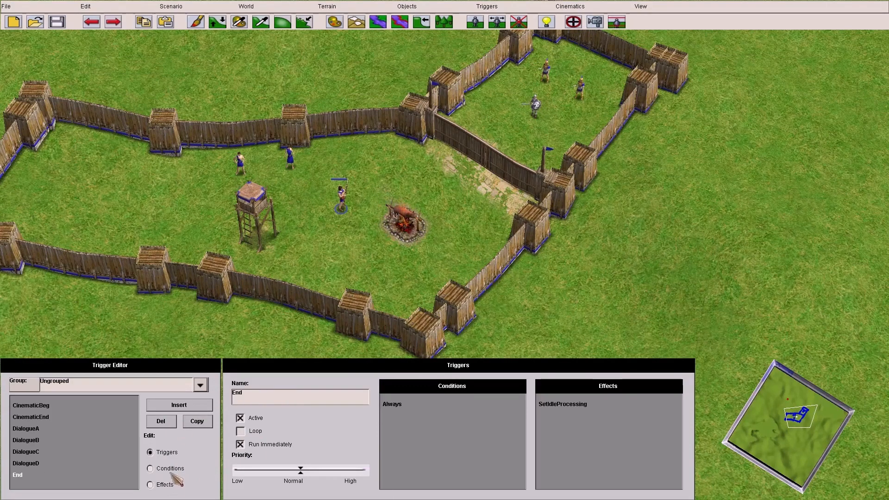
- Set the End trigger's condition to a Timer of 40 seconds
{"action": "left_click", "coordinate": [169, 469]}
{"action": "left_click", "coordinate": [486, 387]}
{"action": "scroll", "coordinate": [491, 306], "scroll_direction": "down", "scroll_amount": 2}
{"action": "left_click", "coordinate": [497, 295]}
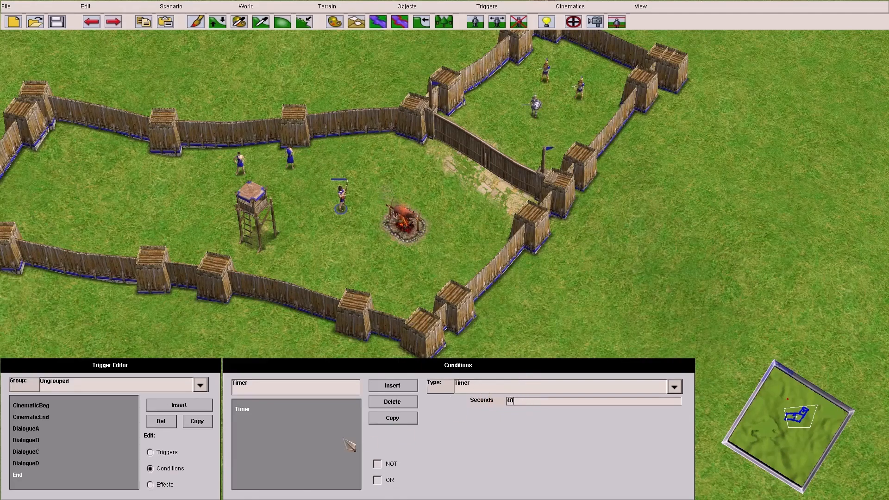
- Set the End trigger's effect to Camera Track using the End track
{"action": "left_click", "coordinate": [172, 486]}
{"action": "scroll", "coordinate": [508, 366], "scroll_direction": "down", "scroll_amount": 5}
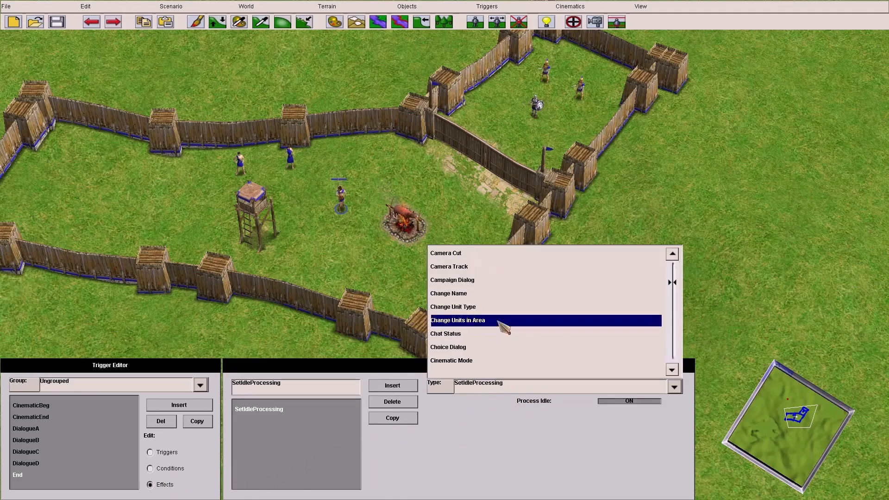
{"action": "left_click", "coordinate": [486, 265]}
{"action": "left_click", "coordinate": [562, 408]}
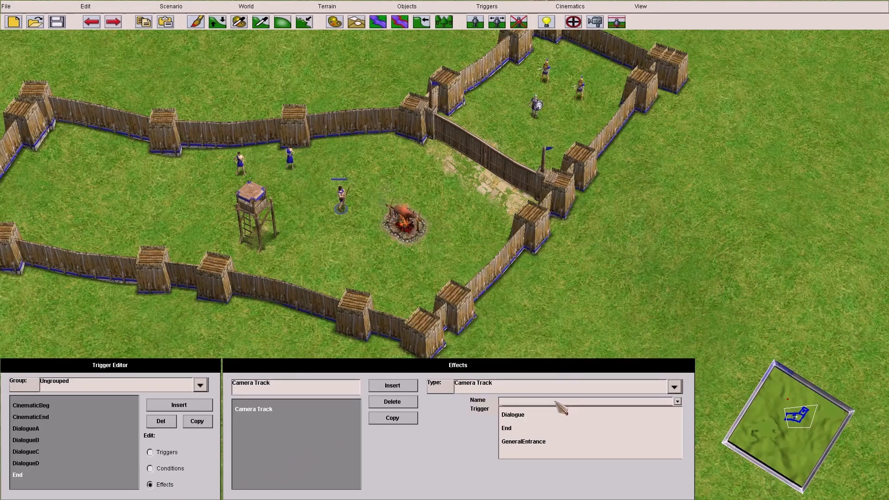
{"action": "left_click", "coordinate": [537, 428]}
- Check the CinematicEnd trigger's effect and timer against the End trigger's timer condition
{"action": "left_click", "coordinate": [46, 419]}
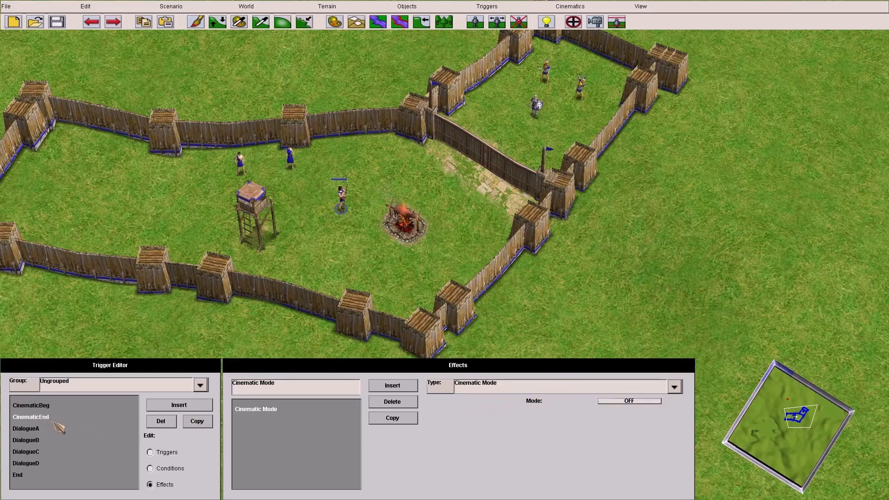
{"action": "left_click", "coordinate": [184, 469]}
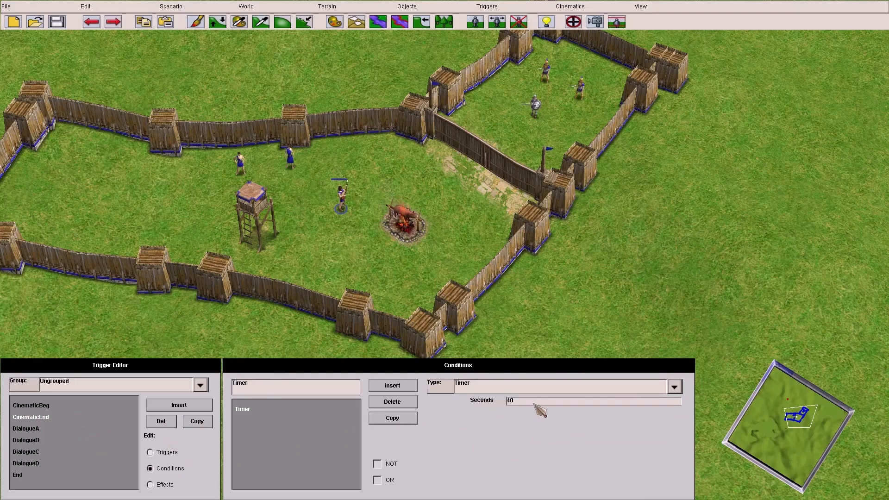
{"action": "left_click", "coordinate": [25, 477]}
- Playtest the scenario as player 1 on Easy, watch the cinematic to its end and quit the test
{"action": "left_click", "coordinate": [171, 6]}
{"action": "left_click", "coordinate": [190, 20]}
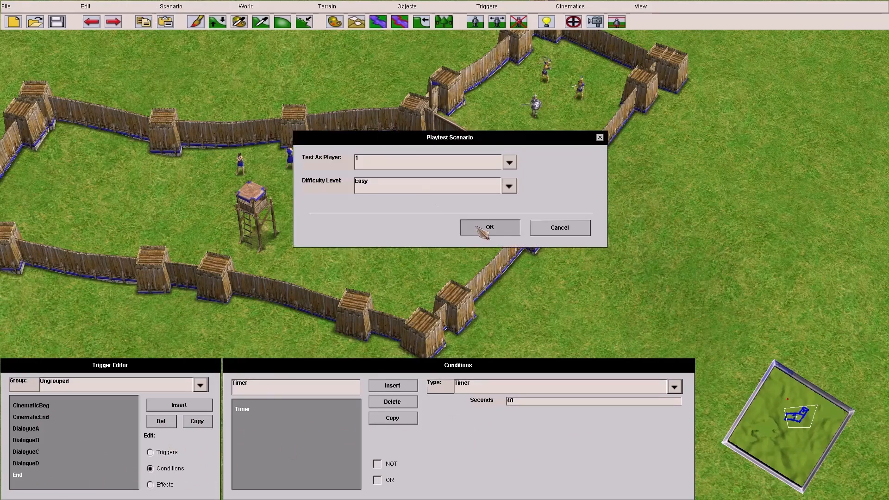
{"action": "left_click", "coordinate": [489, 227]}
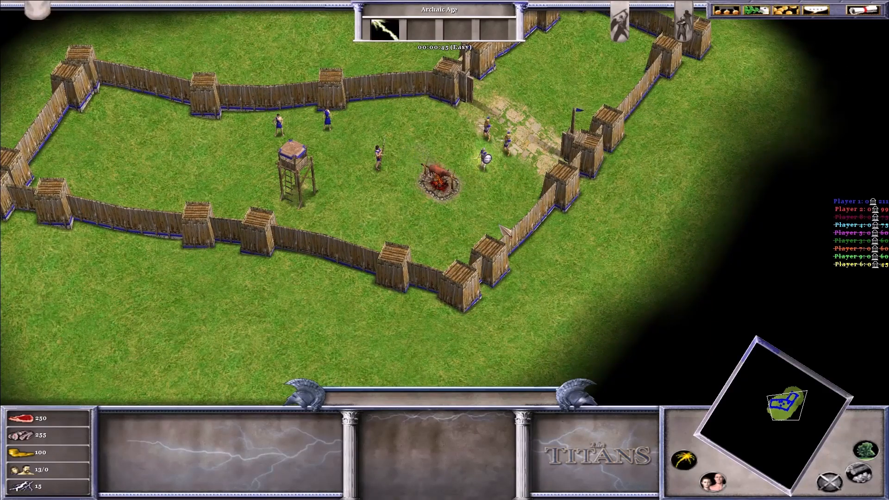
{"action": "mouse_move", "coordinate": [477, 0]}
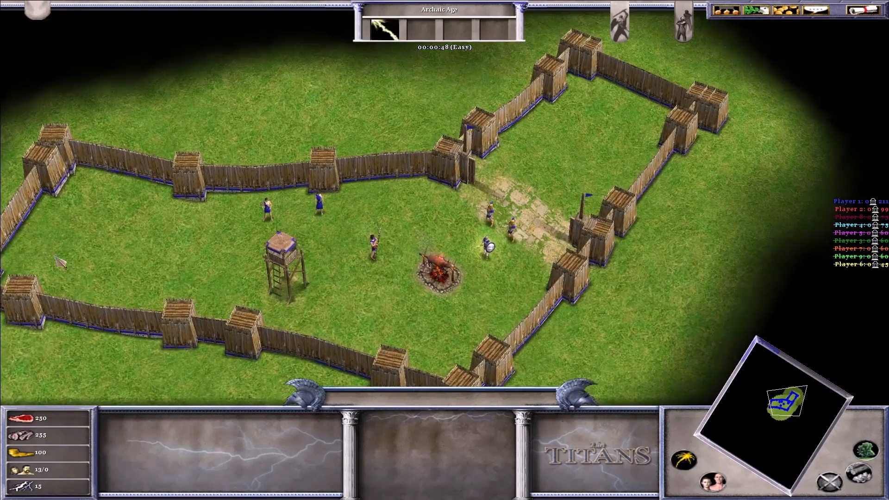
{"action": "left_click", "coordinate": [860, 10]}
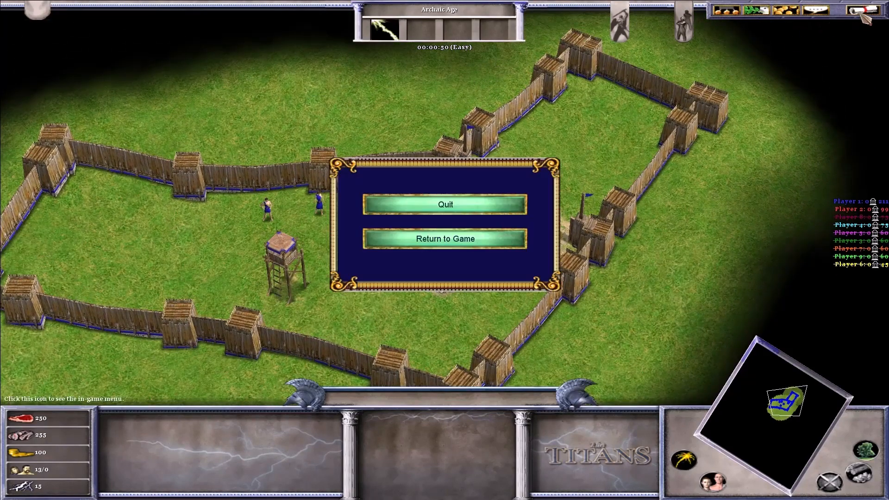
{"action": "left_click", "coordinate": [526, 205]}
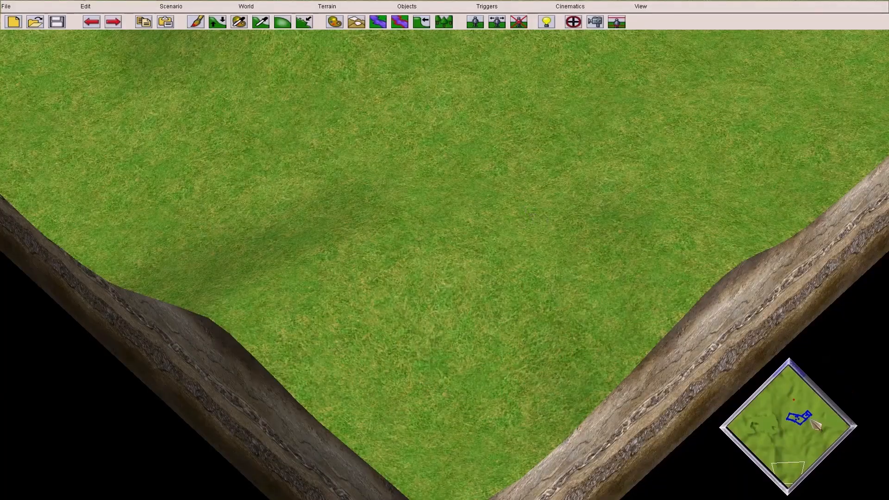
- Build the cinematic from the scenario, watch it play, abort it and return to the camp in the editor
{"action": "left_click", "coordinate": [803, 424]}
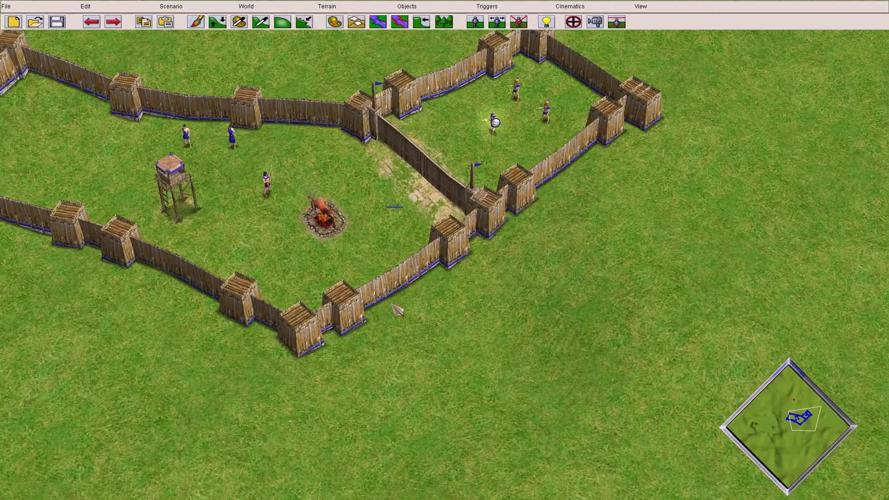
{"action": "mouse_move", "coordinate": [0, 208]}
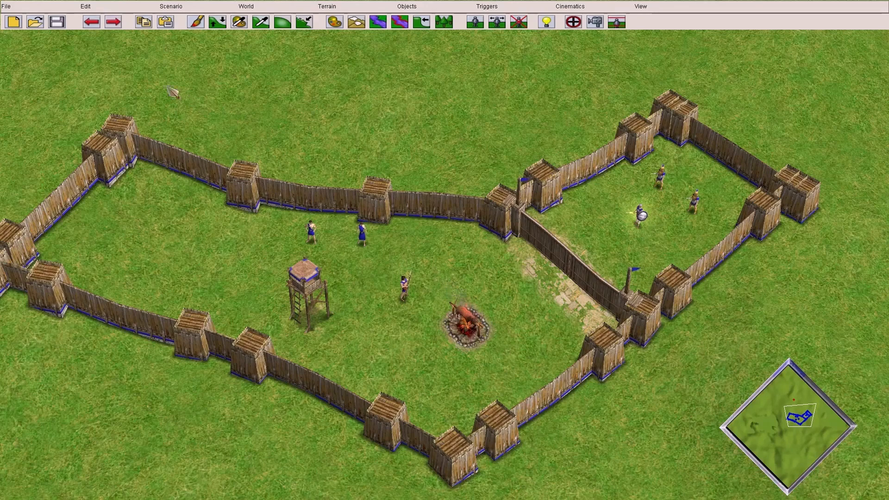
{"action": "left_click", "coordinate": [52, 6]}
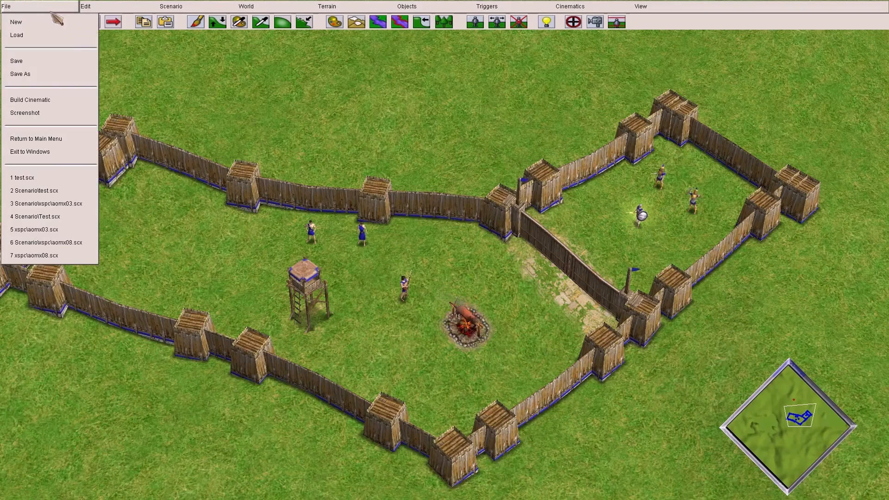
{"action": "left_click", "coordinate": [91, 94]}
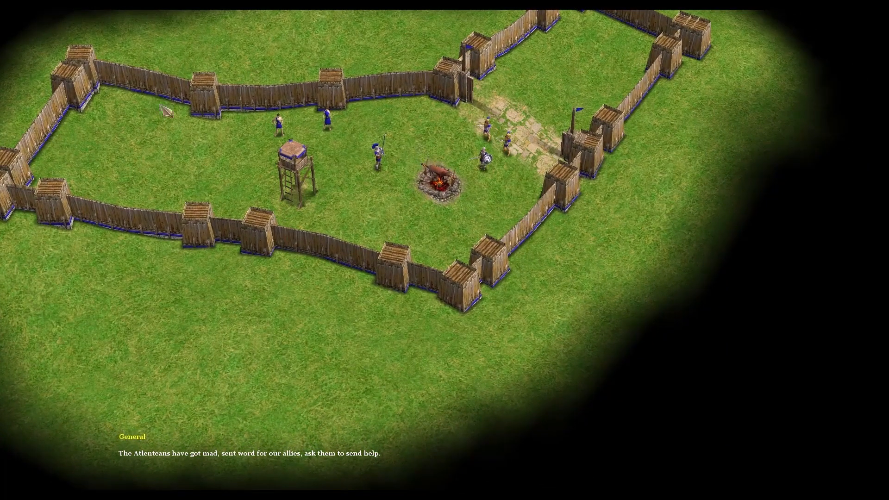
{"action": "key", "text": "Escape"}
{"action": "left_click", "coordinate": [801, 419]}
{"action": "left_click", "coordinate": [802, 420]}
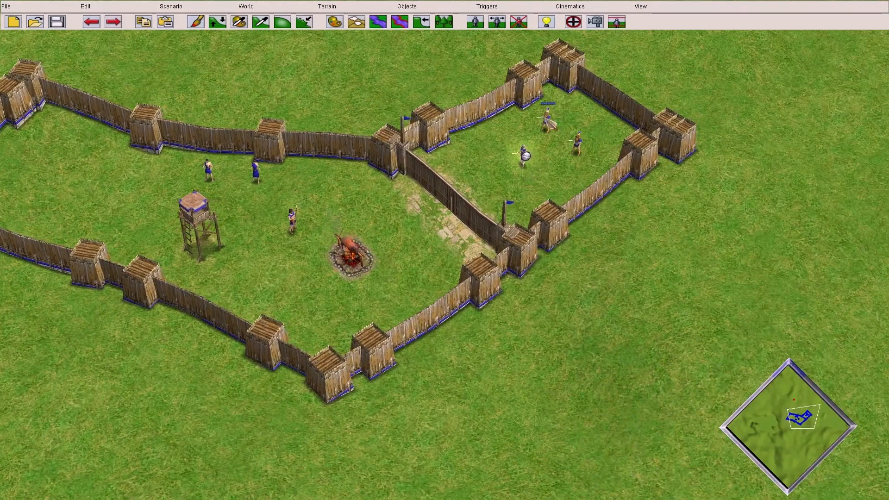
- Set the CinematicEnd trigger's priority to High
{"action": "left_click", "coordinate": [574, 22]}
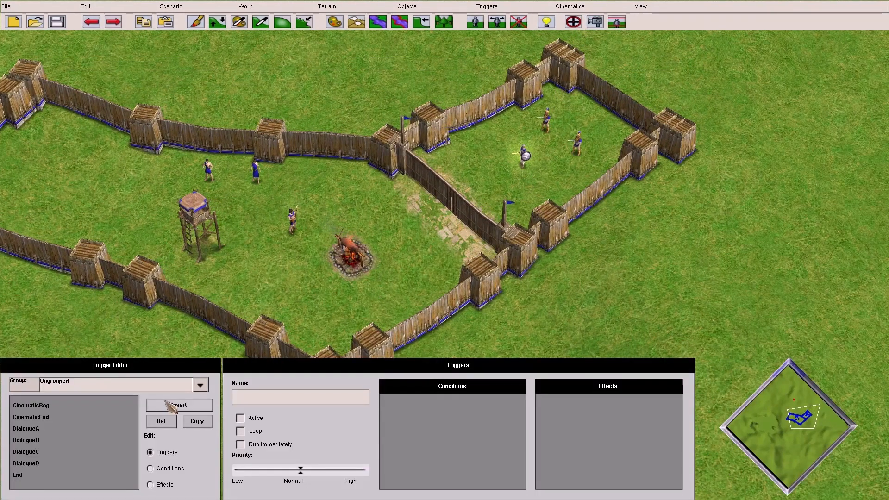
{"action": "left_click", "coordinate": [48, 418]}
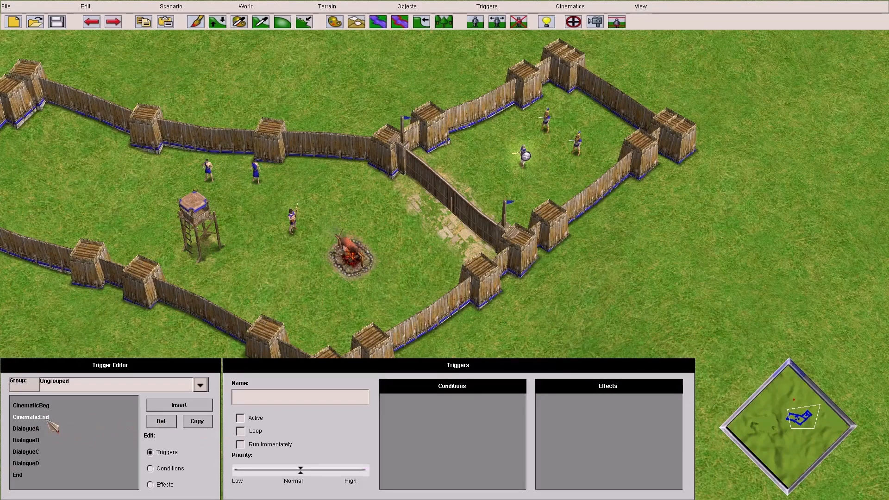
{"action": "left_click_drag", "start_coordinate": [301, 469], "coordinate": [363, 469]}
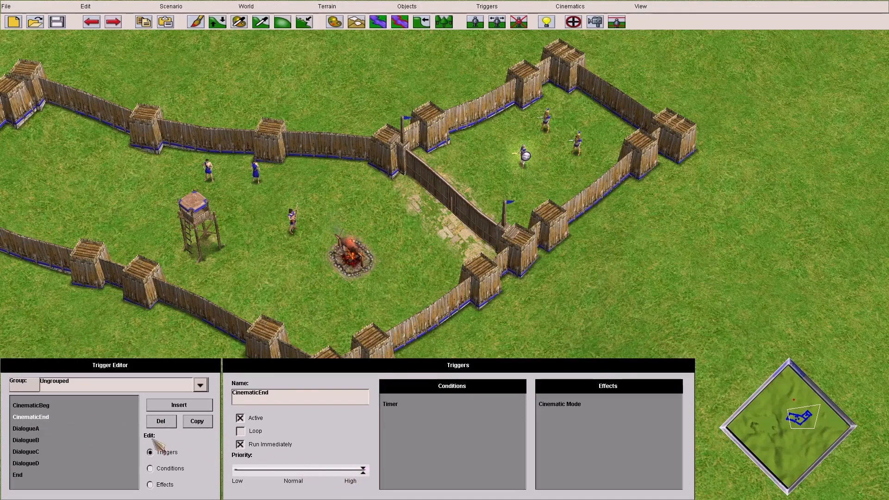
- Insert another trigger after End and look through the condition types available for it
{"action": "left_click", "coordinate": [179, 405]}
{"action": "left_click", "coordinate": [176, 469]}
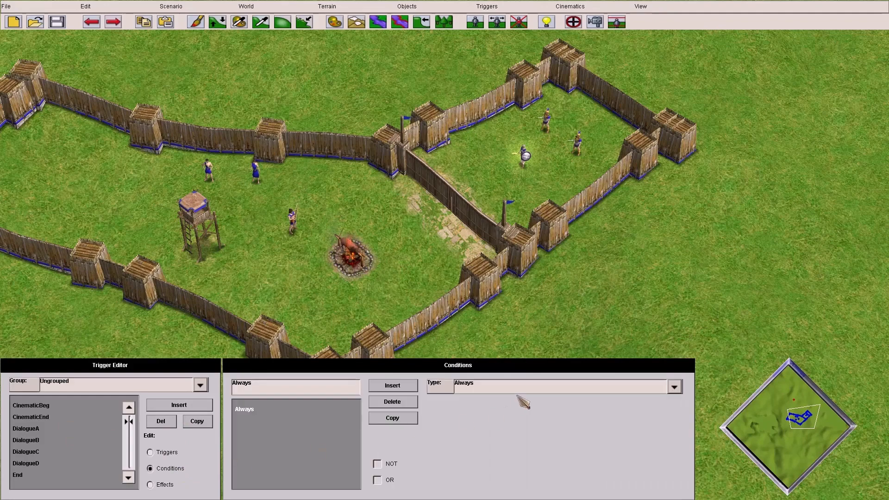
{"action": "left_click", "coordinate": [523, 389]}
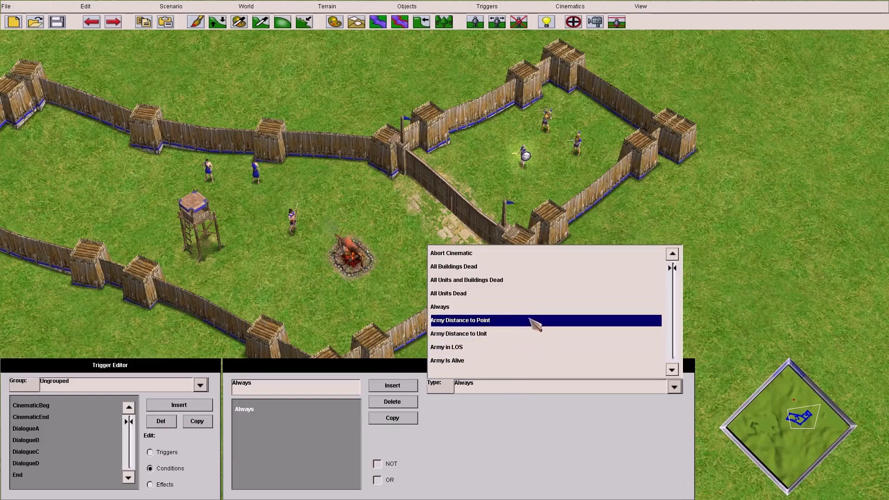
{"action": "scroll", "coordinate": [506, 371], "scroll_direction": "down", "scroll_amount": 2}
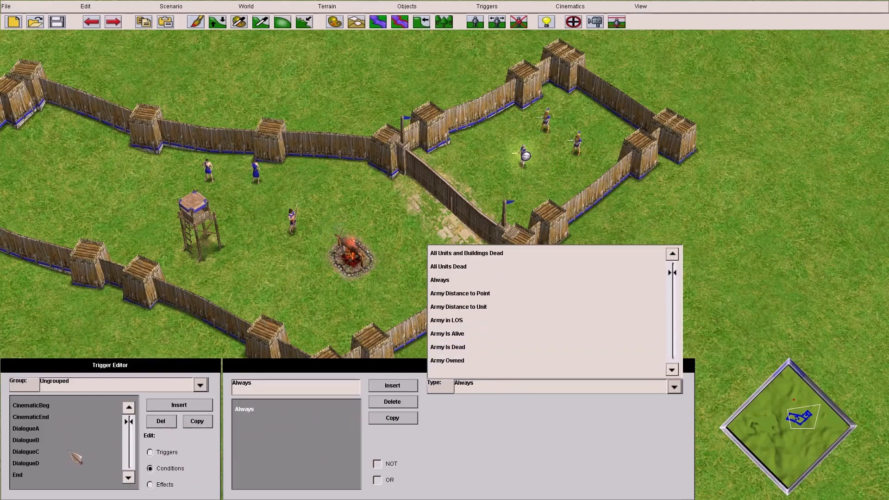
- Set the CinematicEnd trigger's priority back to Normal
{"action": "left_click", "coordinate": [46, 419]}
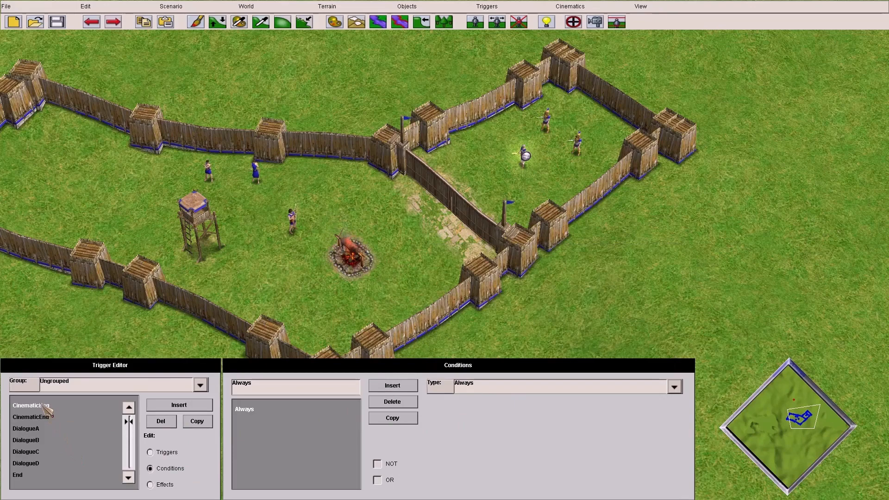
{"action": "left_click", "coordinate": [151, 453]}
{"action": "left_click", "coordinate": [37, 406]}
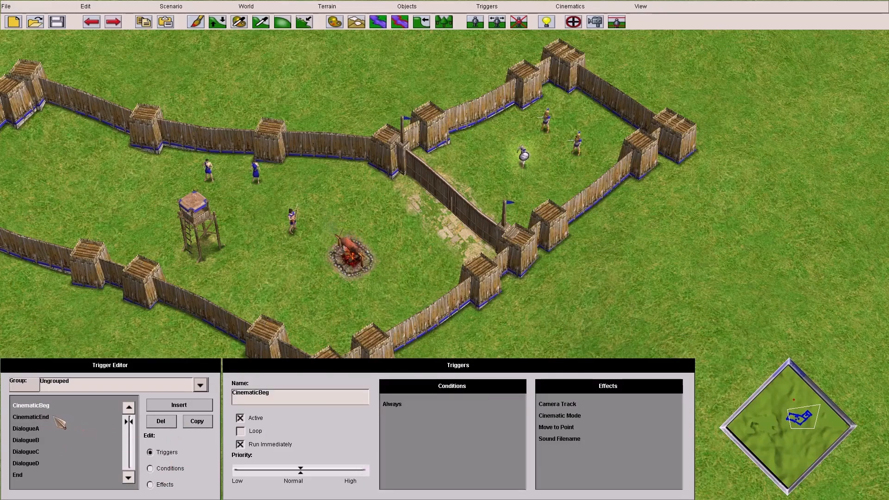
{"action": "left_click", "coordinate": [50, 417]}
{"action": "left_click", "coordinate": [301, 471]}
- Set the newly inserted trigger to run immediately with High priority
{"action": "scroll", "coordinate": [70, 473], "scroll_direction": "down", "scroll_amount": 1}
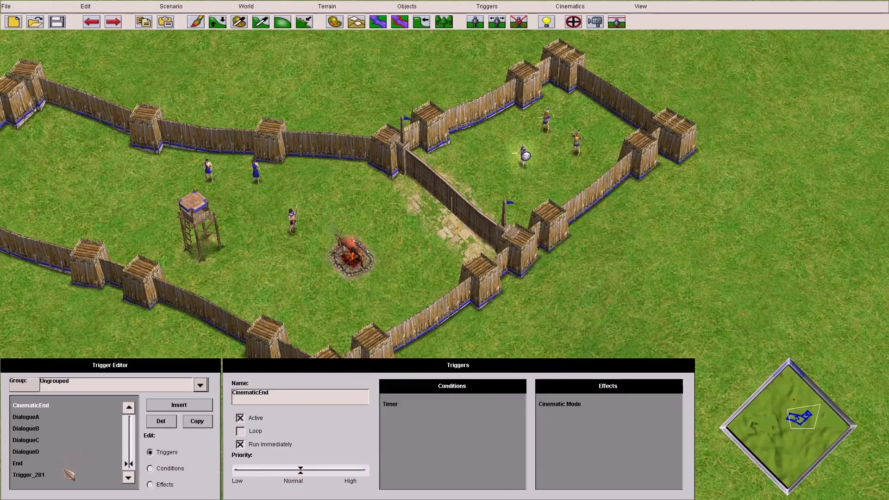
{"action": "left_click", "coordinate": [32, 475]}
{"action": "left_click", "coordinate": [163, 469]}
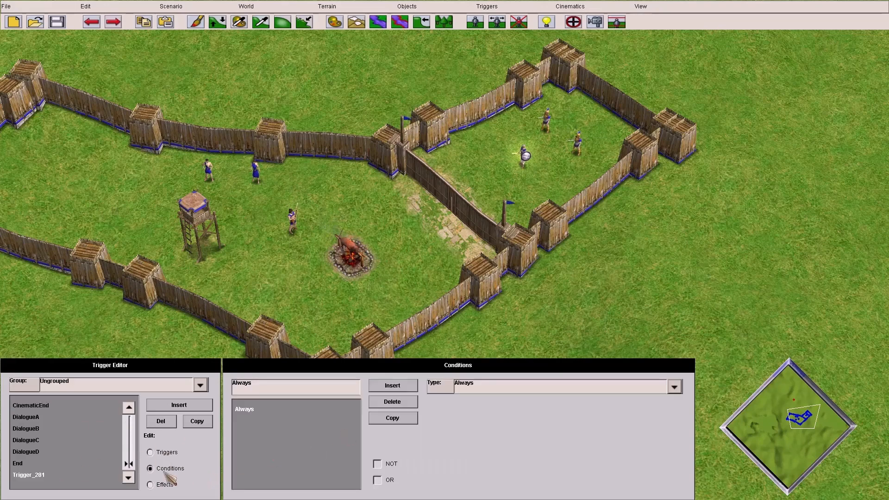
{"action": "left_click", "coordinate": [155, 453]}
{"action": "left_click", "coordinate": [240, 444]}
{"action": "left_click_drag", "start_coordinate": [300, 470], "coordinate": [363, 470]}
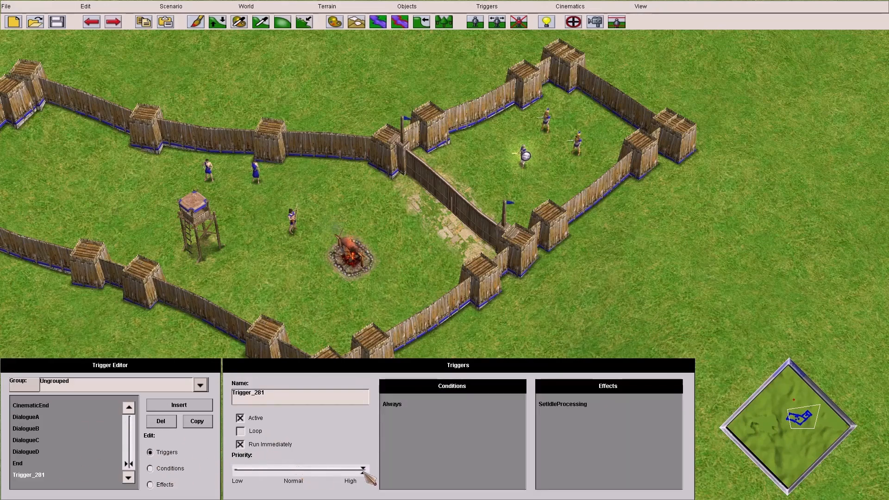
- Change the newly inserted trigger's effect to Set Tech Status with Medium Infantry as its tech, keeping its Always condition
{"action": "left_click", "coordinate": [168, 470]}
{"action": "left_click", "coordinate": [479, 388]}
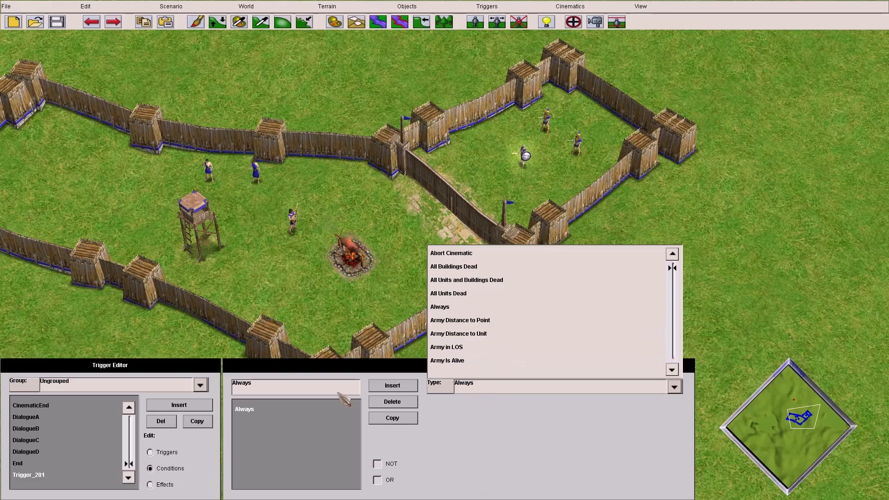
{"action": "left_click", "coordinate": [158, 487]}
{"action": "left_click", "coordinate": [492, 389]}
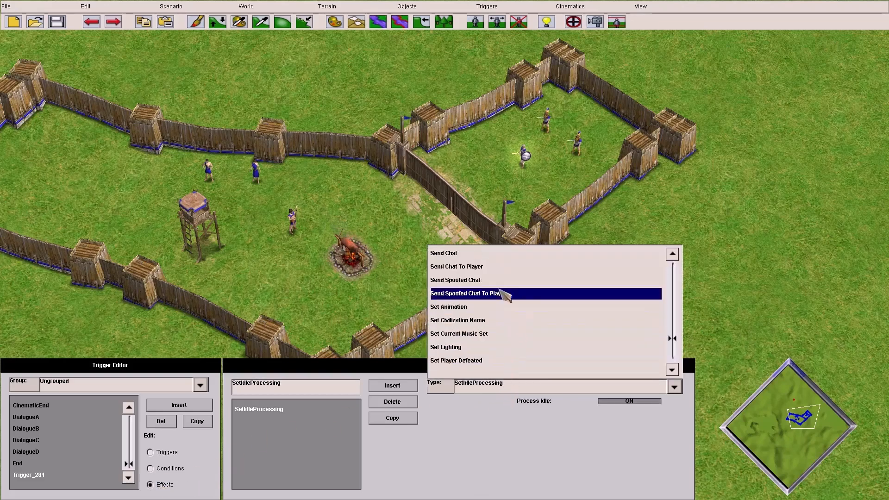
{"action": "scroll", "coordinate": [496, 361], "scroll_direction": "down", "scroll_amount": 1}
{"action": "left_click", "coordinate": [492, 347]}
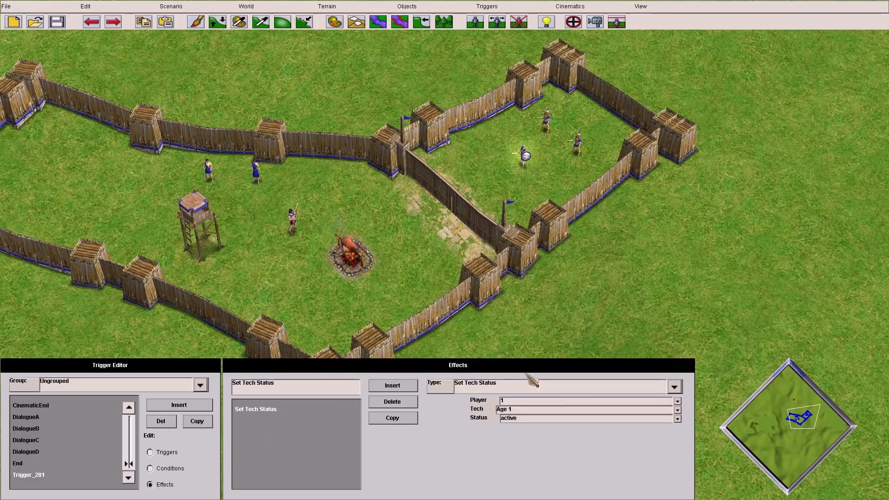
{"action": "left_click", "coordinate": [531, 409]}
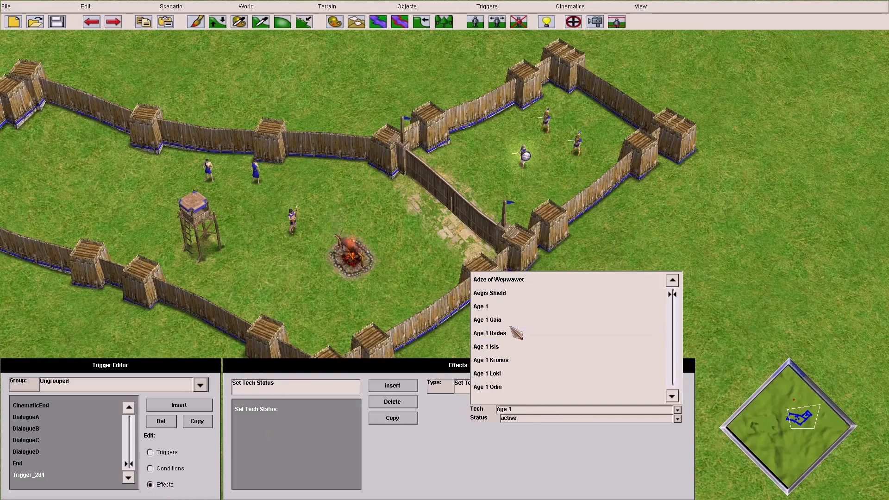
{"action": "scroll", "coordinate": [531, 332], "scroll_direction": "down", "scroll_amount": 5}
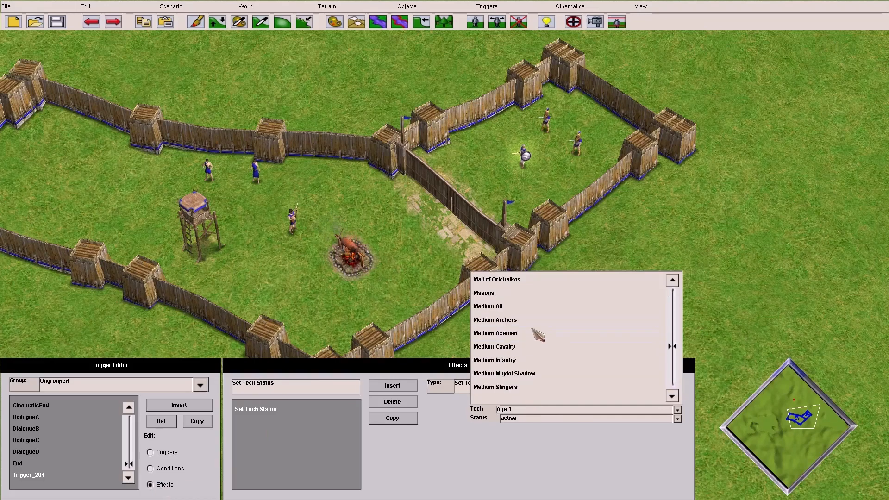
{"action": "left_click", "coordinate": [532, 360]}
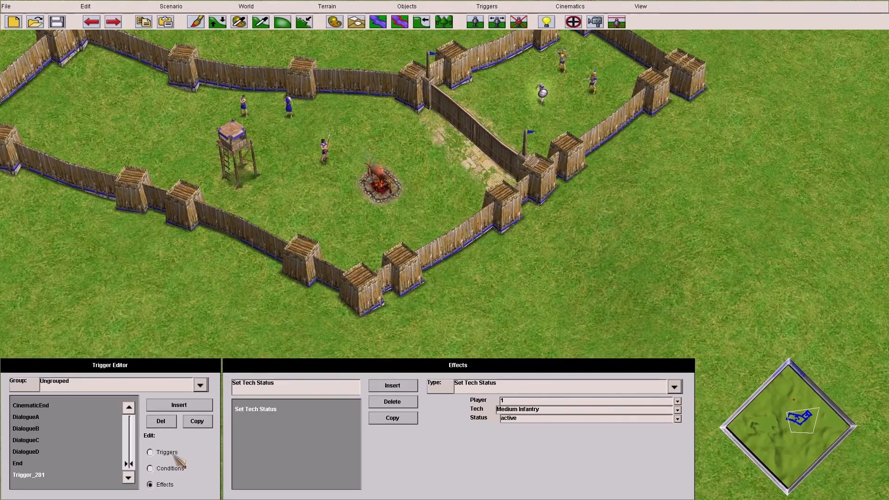
- Check the new trigger's overview and condition, and build the cinematic
{"action": "left_click", "coordinate": [171, 453]}
{"action": "key", "text": "Escape"}
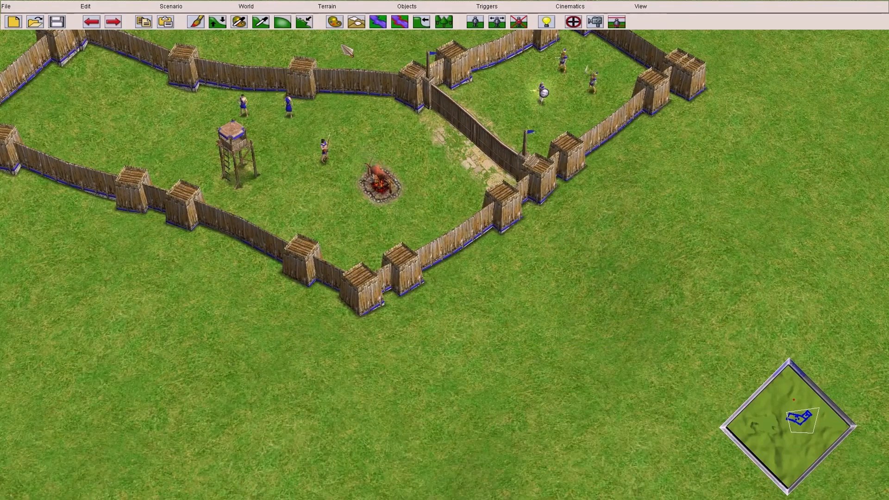
{"action": "left_click", "coordinate": [594, 21]}
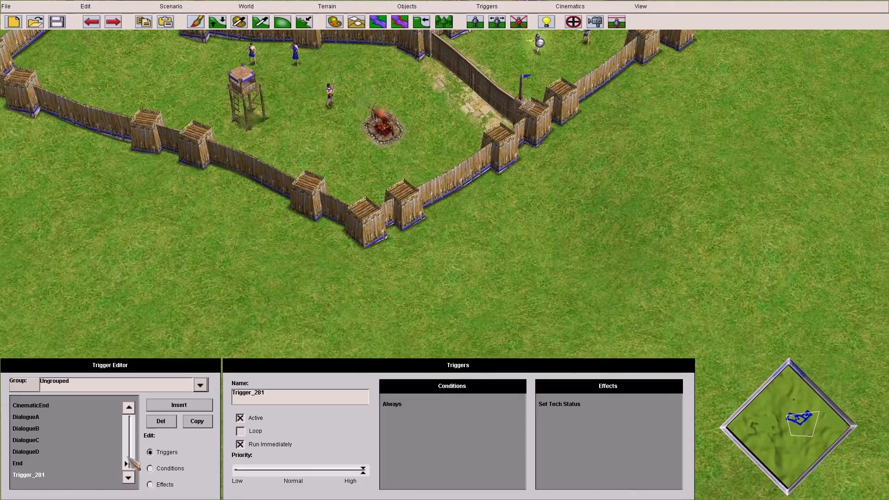
{"action": "left_click", "coordinate": [157, 469]}
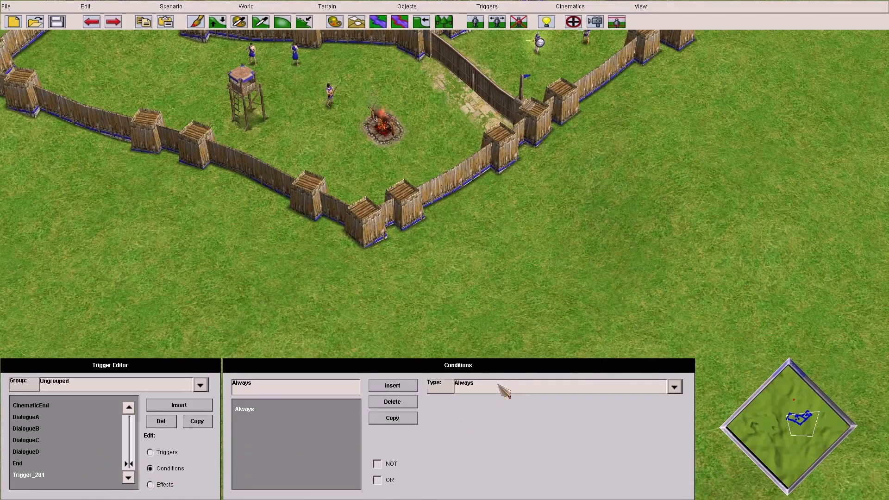
{"action": "key", "text": "Up"}
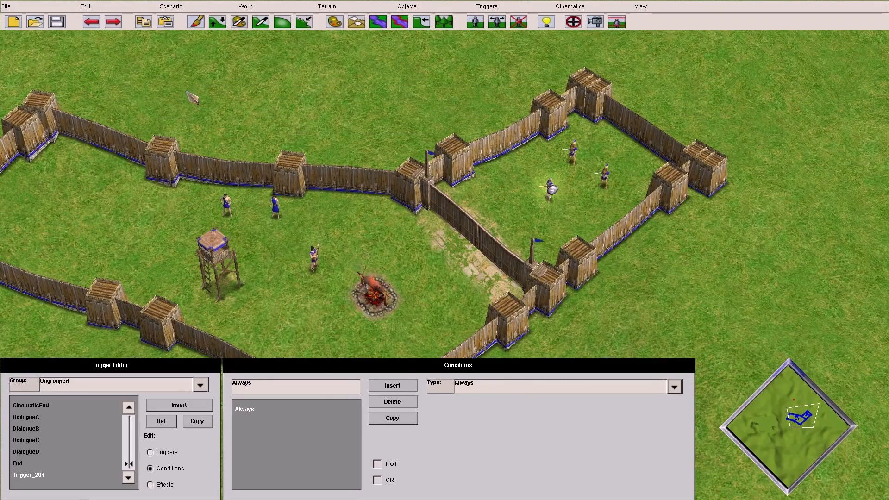
{"action": "left_click", "coordinate": [6, 6]}
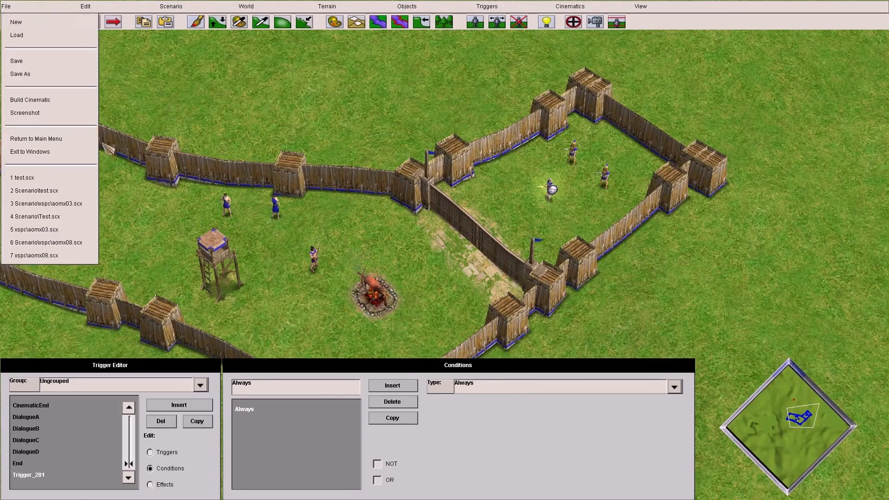
{"action": "left_click", "coordinate": [86, 101]}
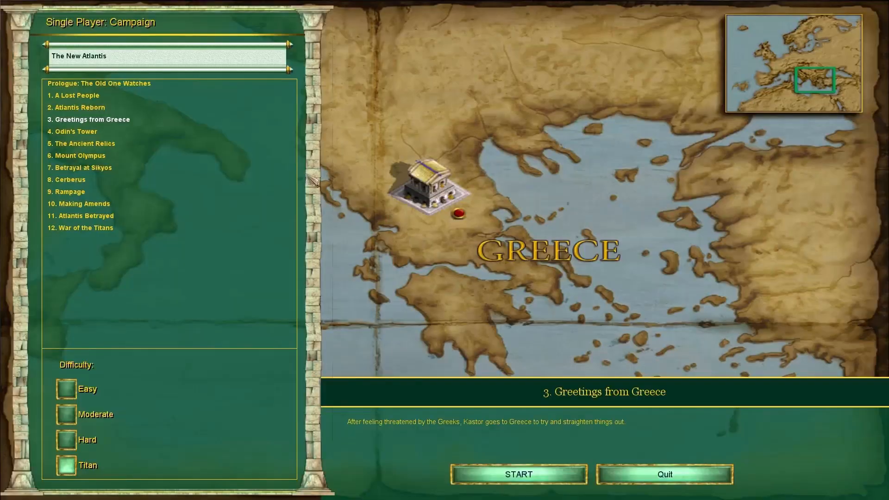
- Switch the single-player campaign to Load Scenario and start the Test.scx scenario
{"action": "left_click", "coordinate": [179, 61]}
{"action": "left_click", "coordinate": [221, 110]}
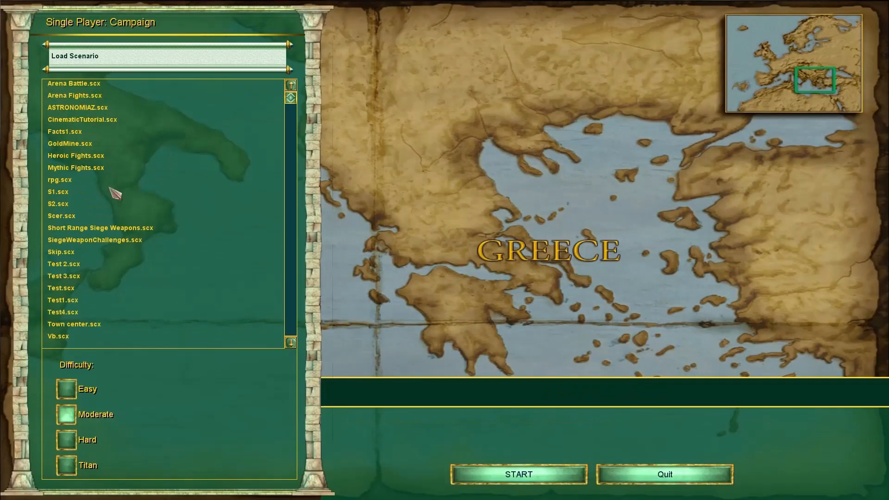
{"action": "scroll", "coordinate": [129, 204], "scroll_direction": "down", "scroll_amount": 20}
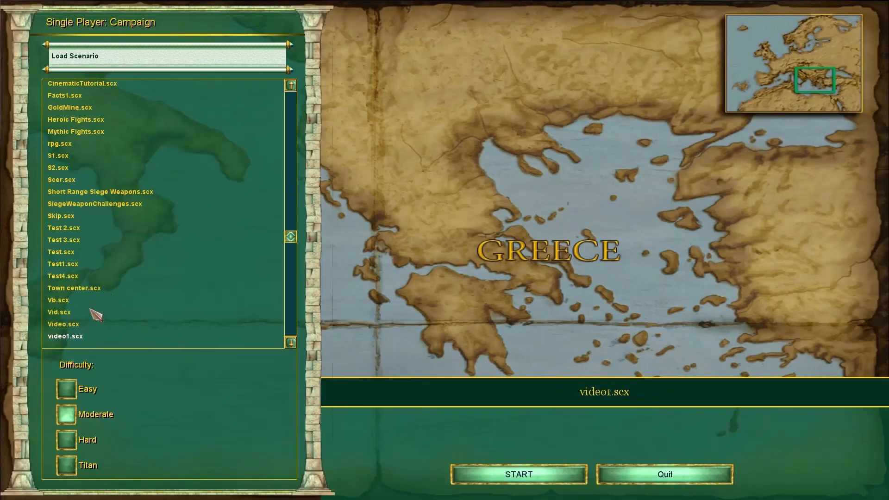
{"action": "scroll", "coordinate": [99, 286], "scroll_direction": "up", "scroll_amount": 7}
{"action": "left_click", "coordinate": [548, 473]}
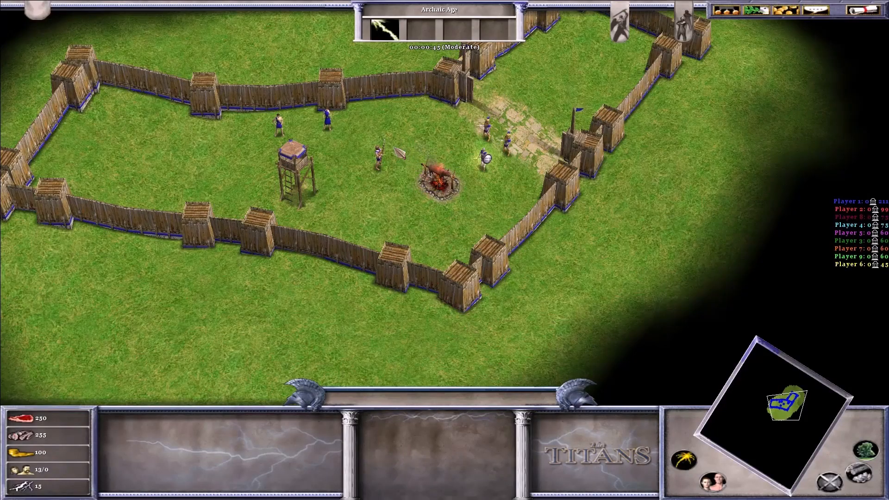
- Select the hoplite beside the campfire and order it to several spots between the watchtower and the fire
{"action": "left_click", "coordinate": [378, 158]}
{"action": "right_click", "coordinate": [394, 195]}
{"action": "right_click", "coordinate": [329, 164]}
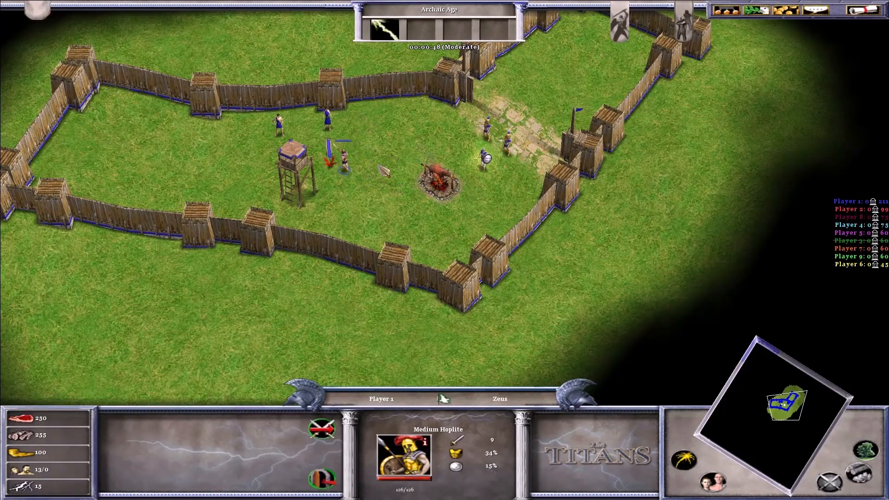
{"action": "right_click", "coordinate": [373, 208]}
{"action": "right_click", "coordinate": [412, 152]}
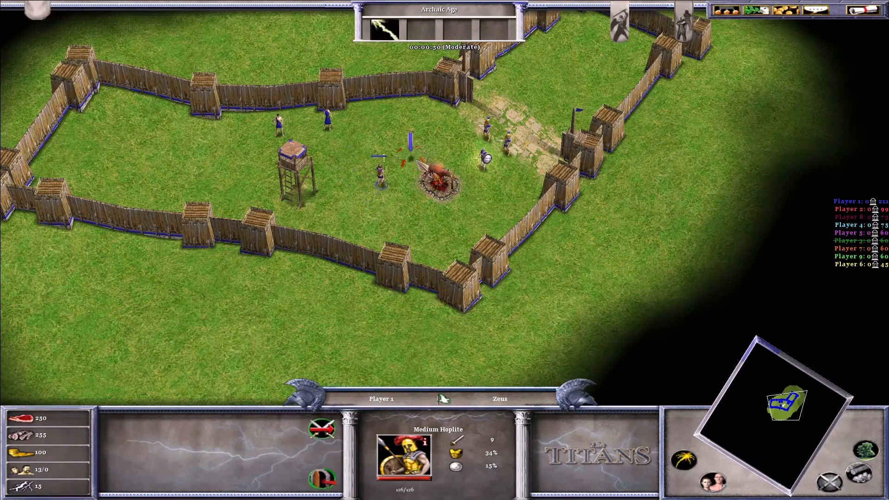
{"action": "key", "text": "Up"}
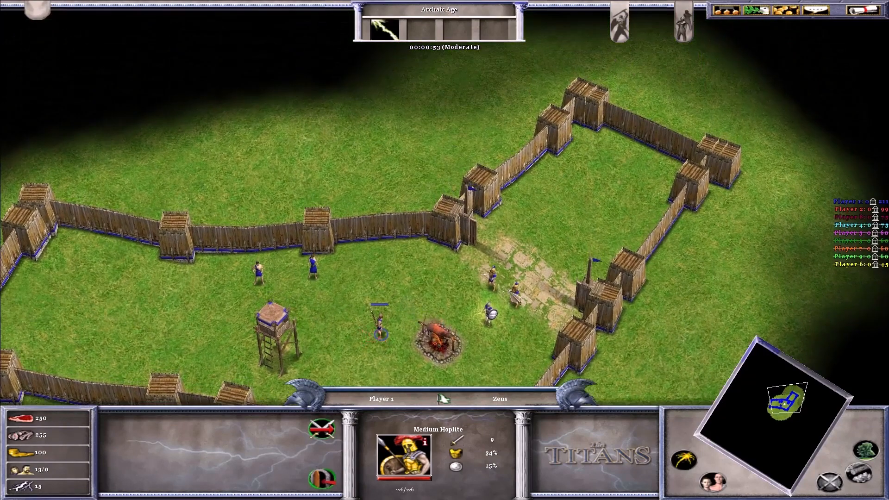
{"action": "key", "text": "Down"}
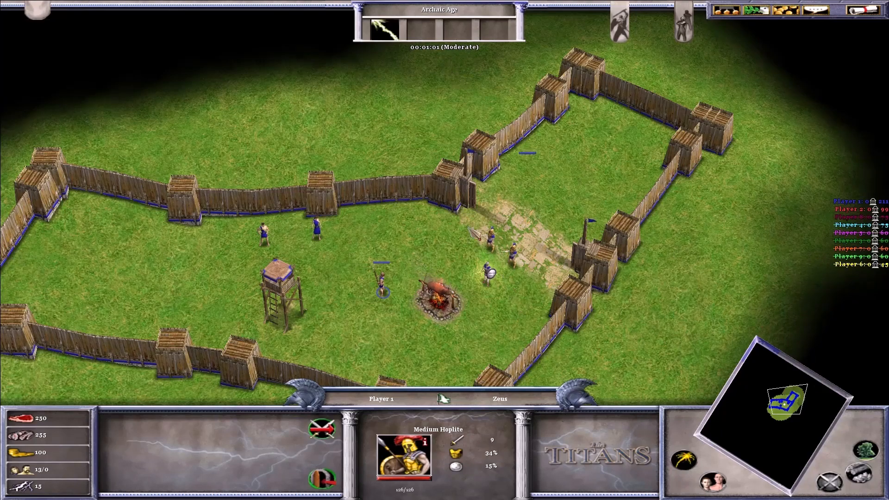
{"action": "key", "text": "Down"}
{"action": "key", "text": "Right"}
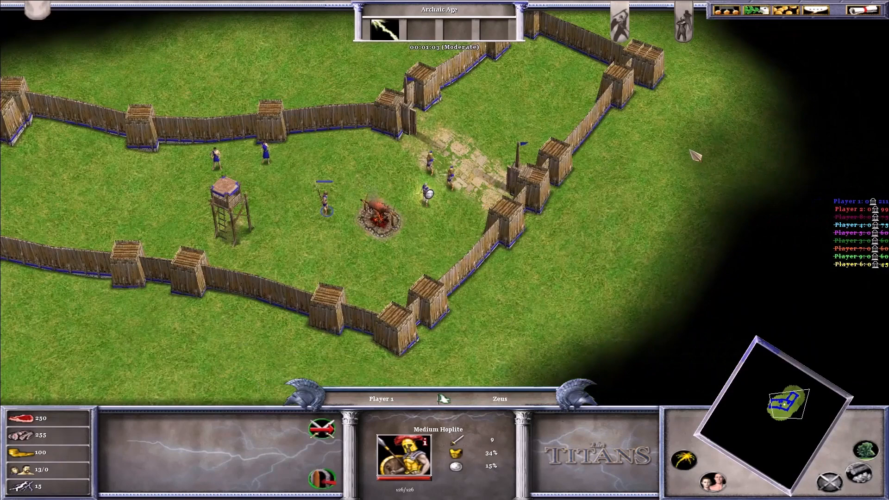